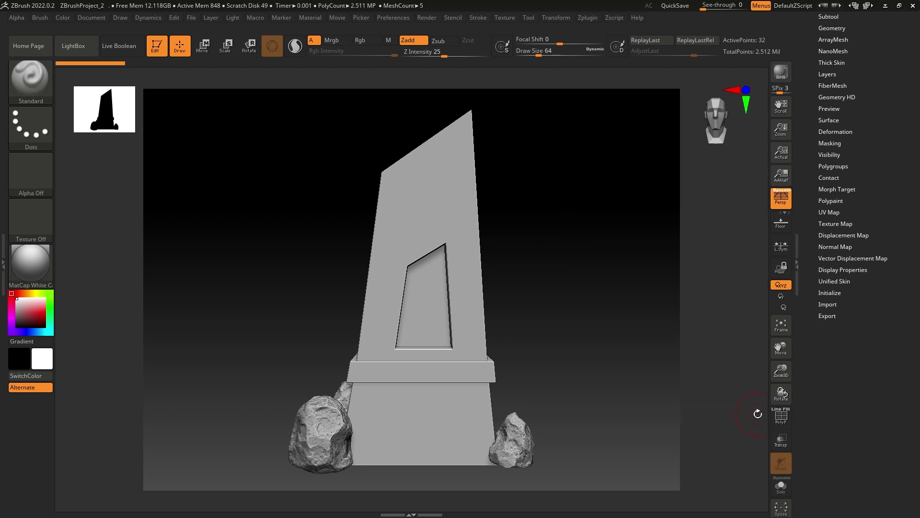
- Isolate the pCube1 pillar subtool so the surrounding rocks are hidden
left_click_drag(530, 334, 641, 307)
left_click_drag(573, 311, 486, 262)
left_click_drag(546, 307, 499, 283)
left_click_drag(903, 257, 875, 358)
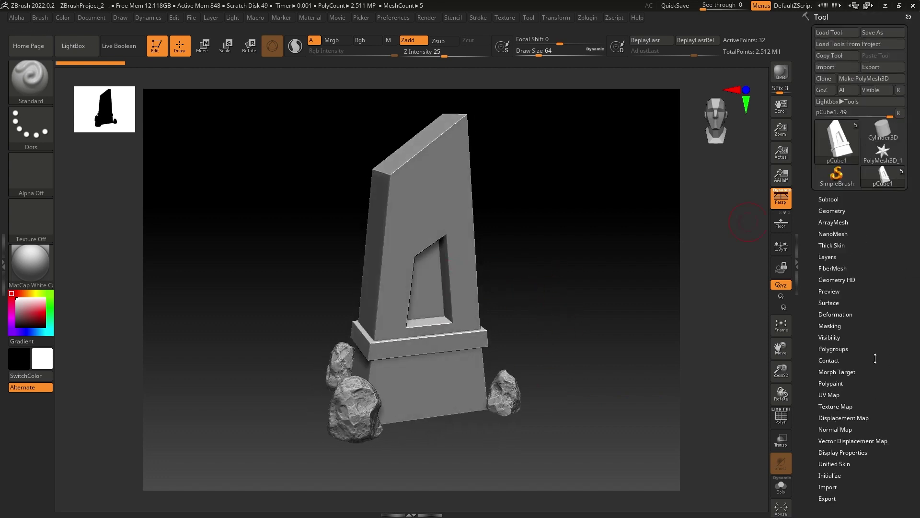
left_click(829, 199)
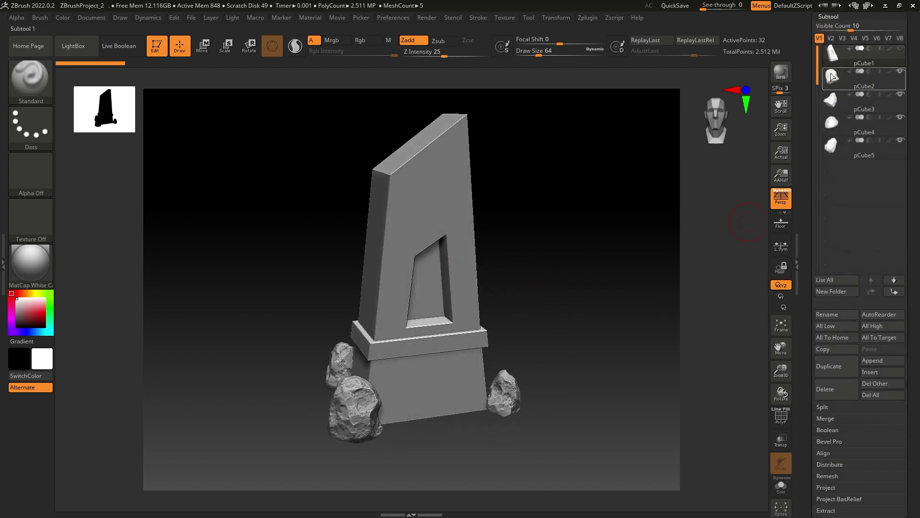
left_click_drag(914, 151, 915, 248)
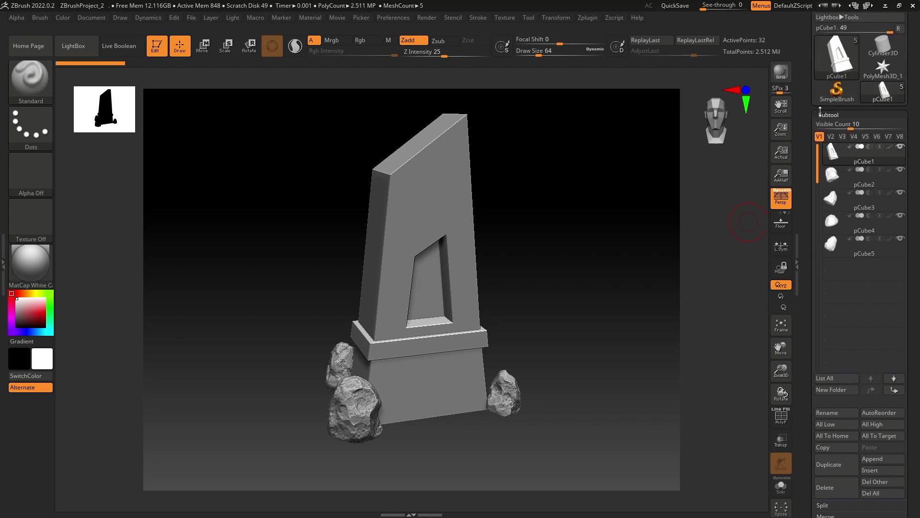
left_click(827, 112)
left_click(780, 485)
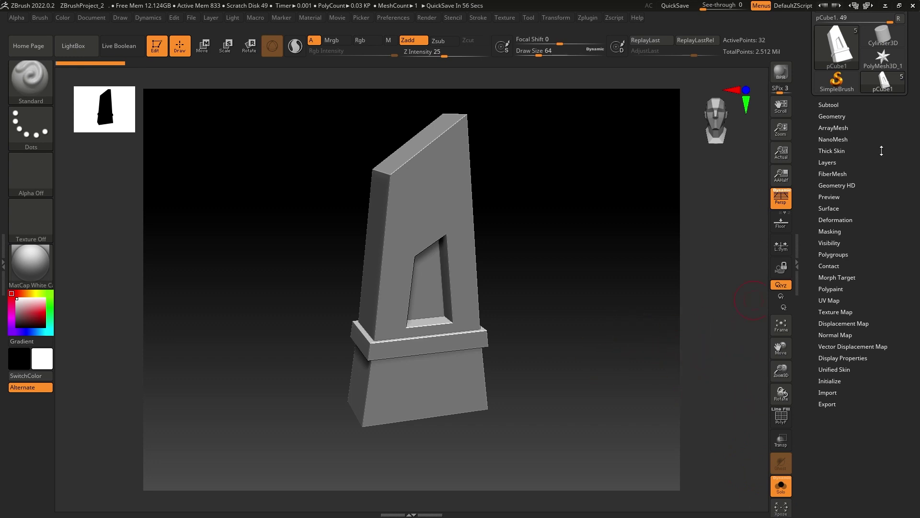
- Try to subdivide the pillar once with subdivision smoothing on, and undo it
left_click(832, 116)
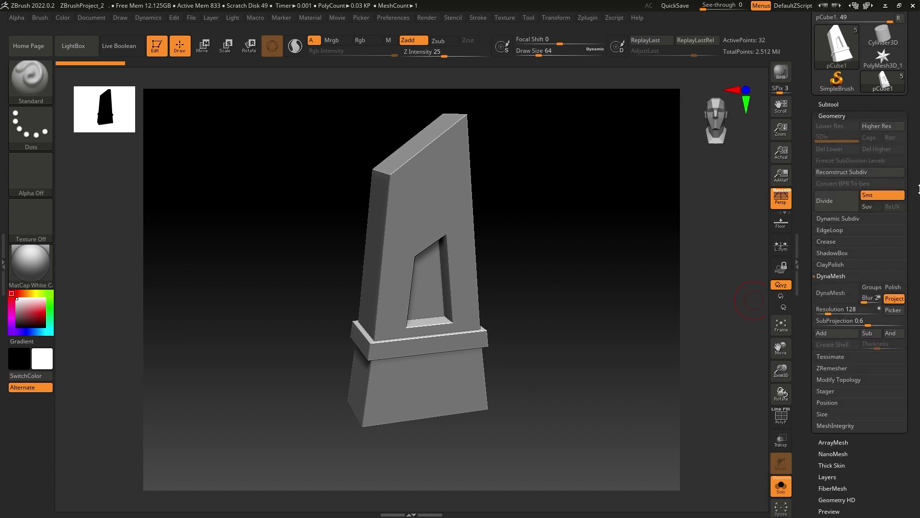
left_click(880, 195)
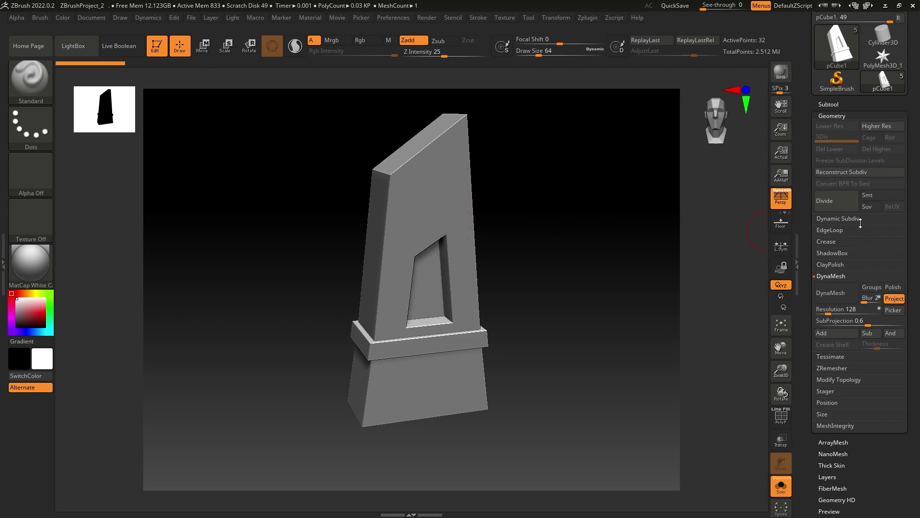
left_click(871, 195)
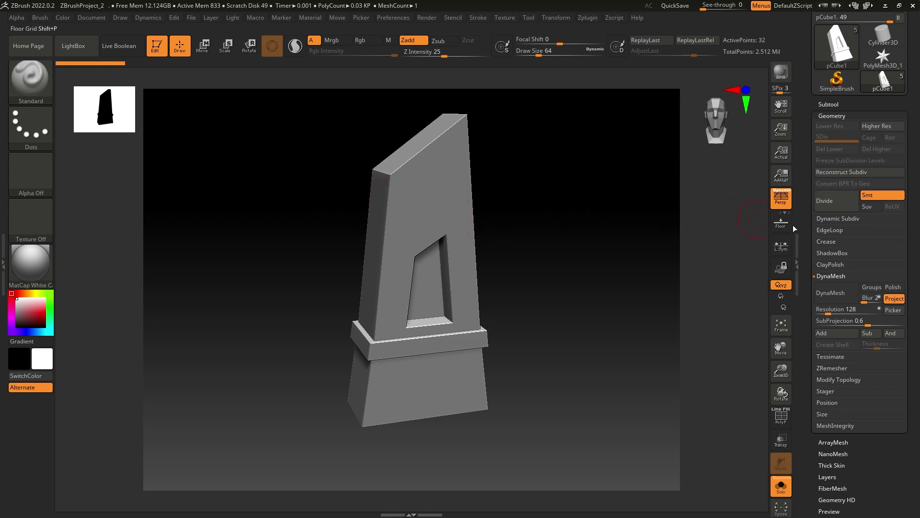
left_click(823, 204)
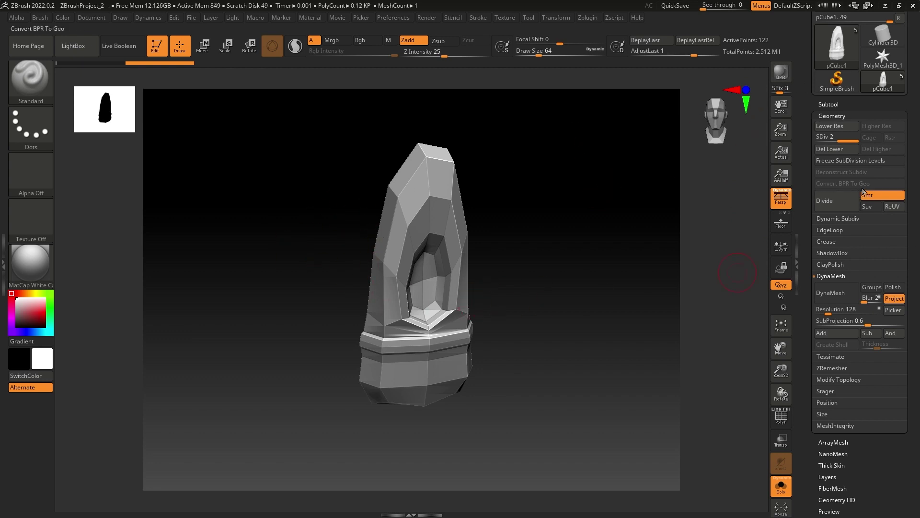
key("ctrl+z")
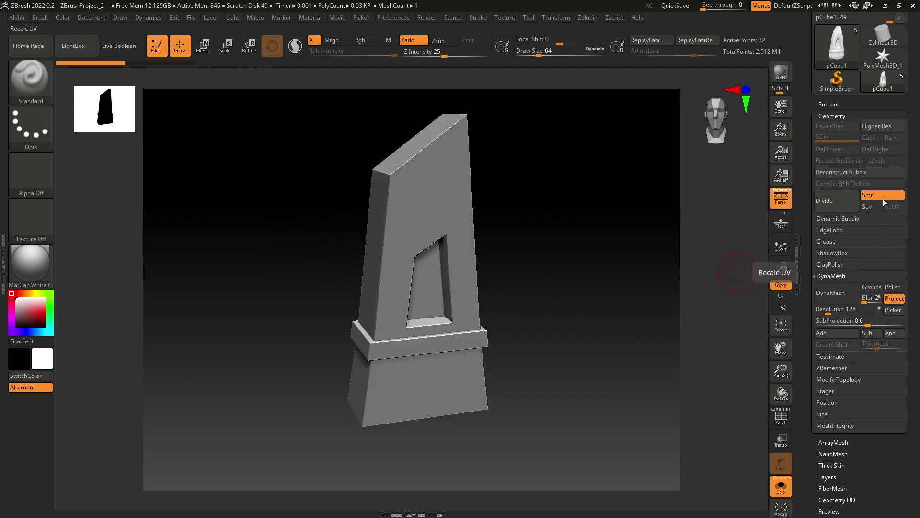
- Subdivide the pillar up to level 5 with smoothing off and display its polyframe
left_click(884, 203)
left_click(831, 201)
left_click(839, 203)
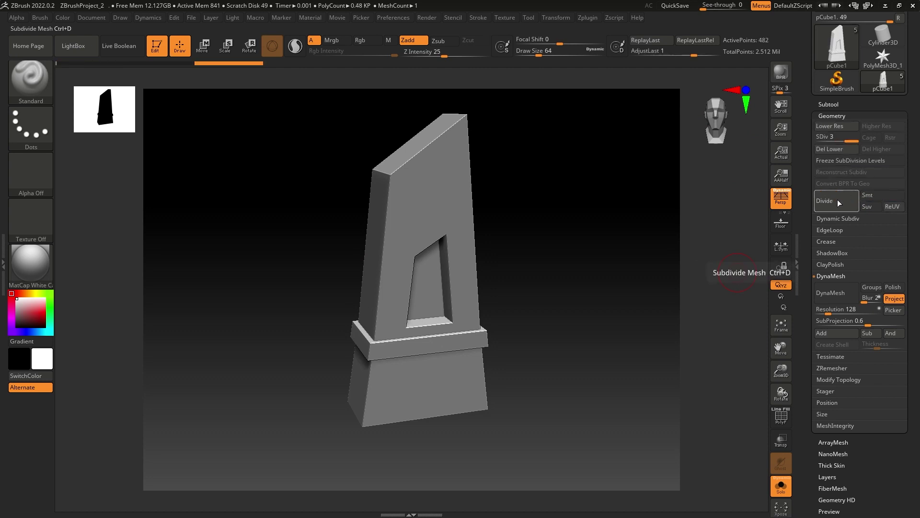
left_click(836, 202)
left_click(788, 424)
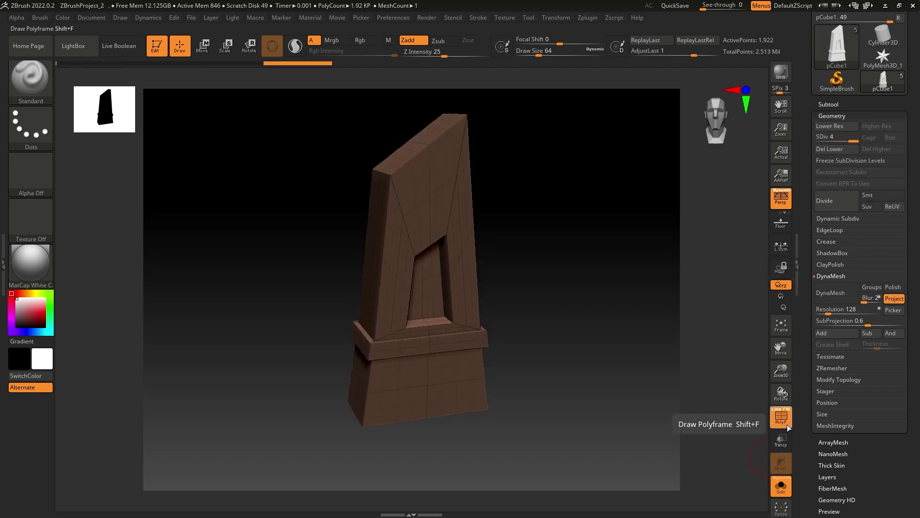
left_click(841, 201)
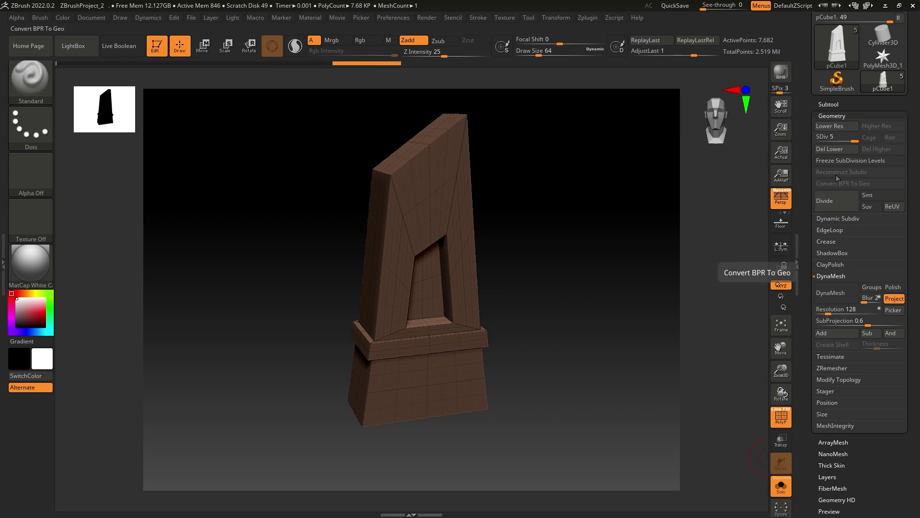
- Delete the lower subdivision levels and remesh the pillar with DynaMesh at resolution 464 and SubProjection 0.12069, leaving DynaMesh mode off
left_click(837, 149)
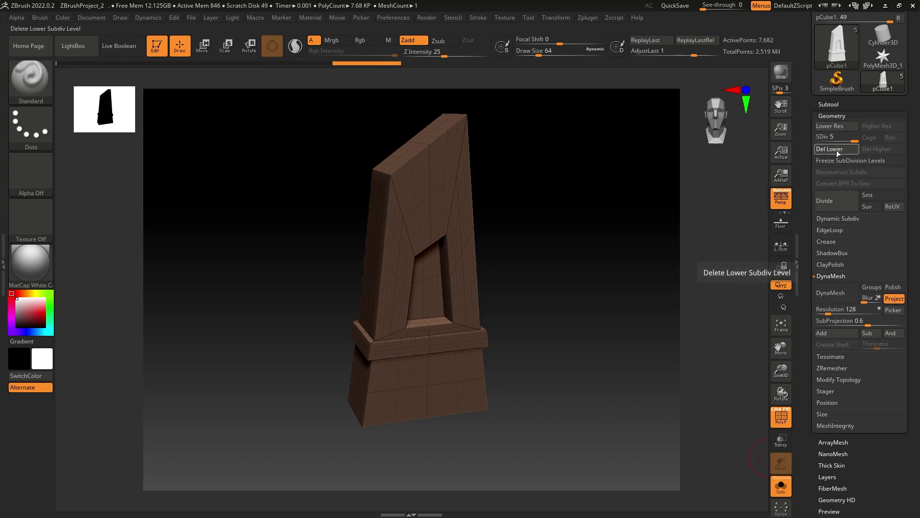
left_click(828, 322)
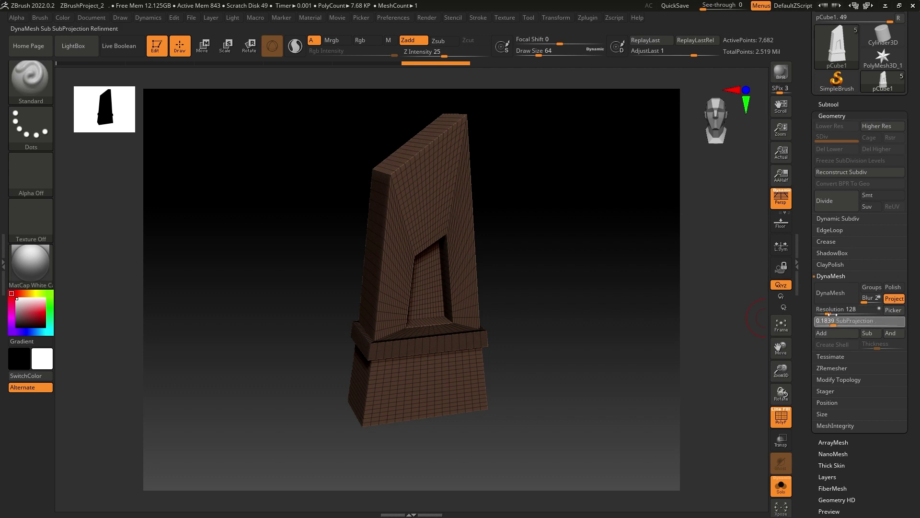
key("ctrl+z")
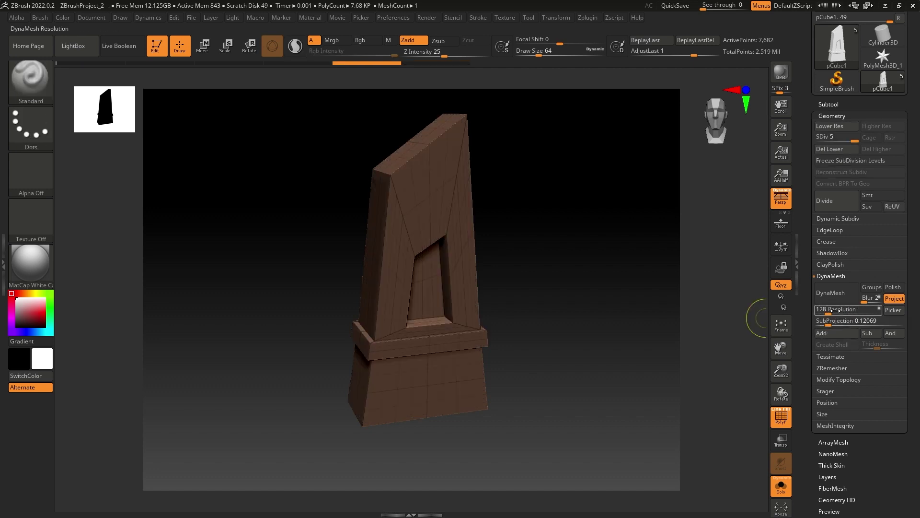
key("ctrl+shift+z")
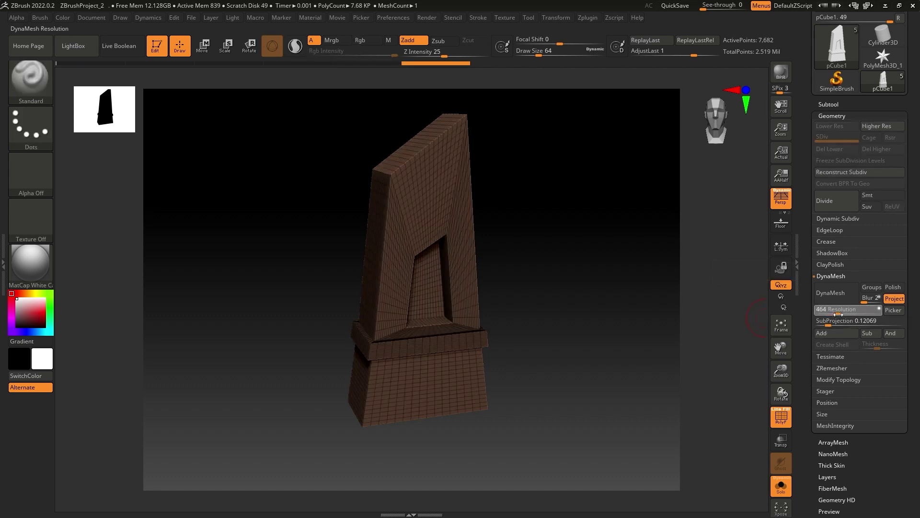
left_click(831, 293)
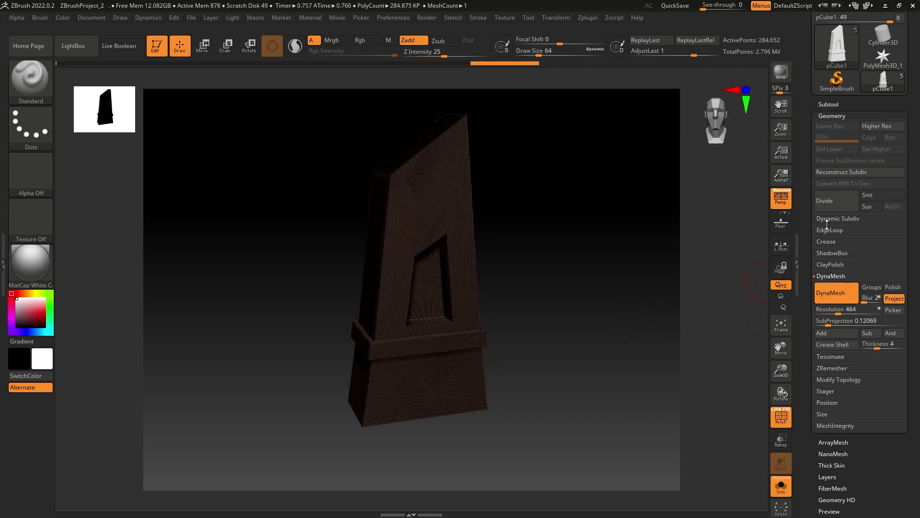
left_click(836, 289)
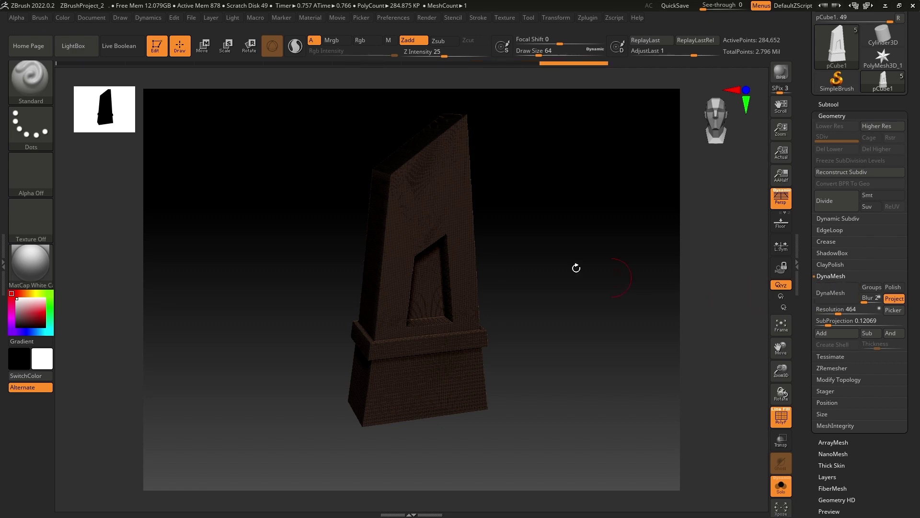
- Subdivide the remeshed pillar once more to level 2 without smoothing and hide its polyframe
left_click_drag(594, 291, 614, 272)
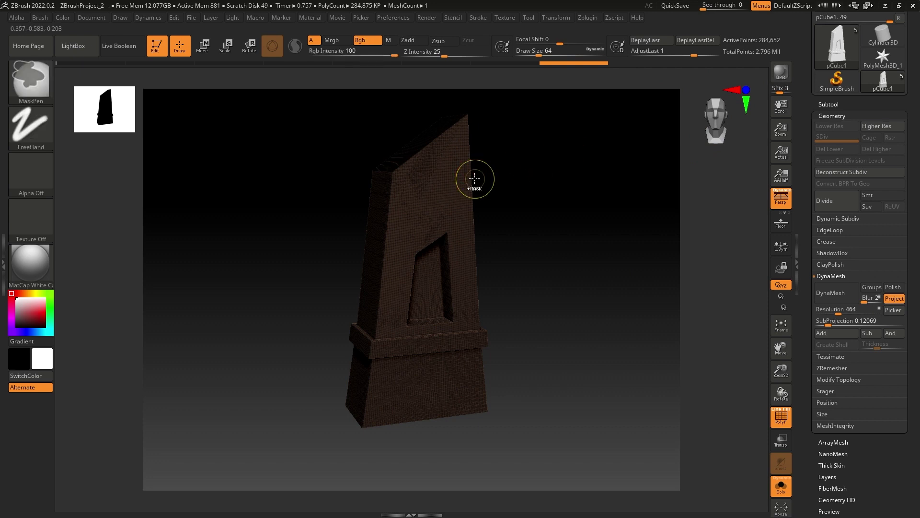
key("ctrl+d")
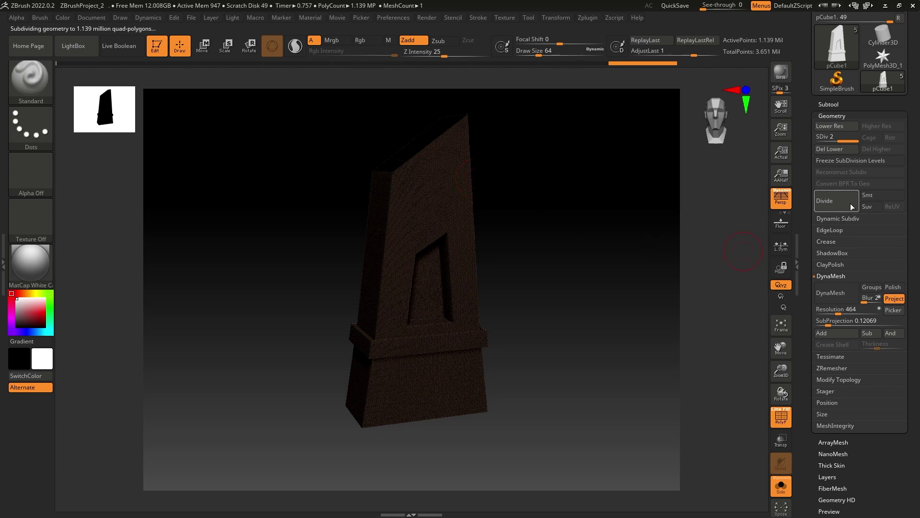
left_click(785, 419)
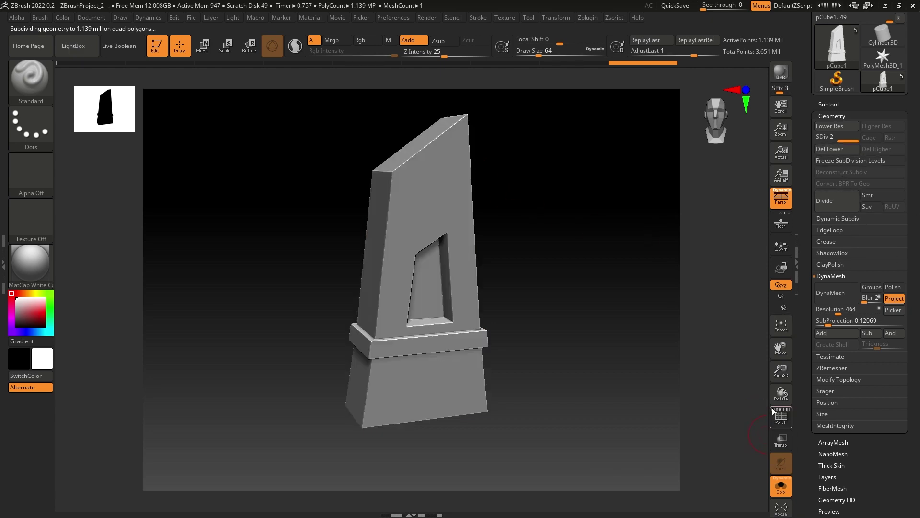
left_click(834, 116)
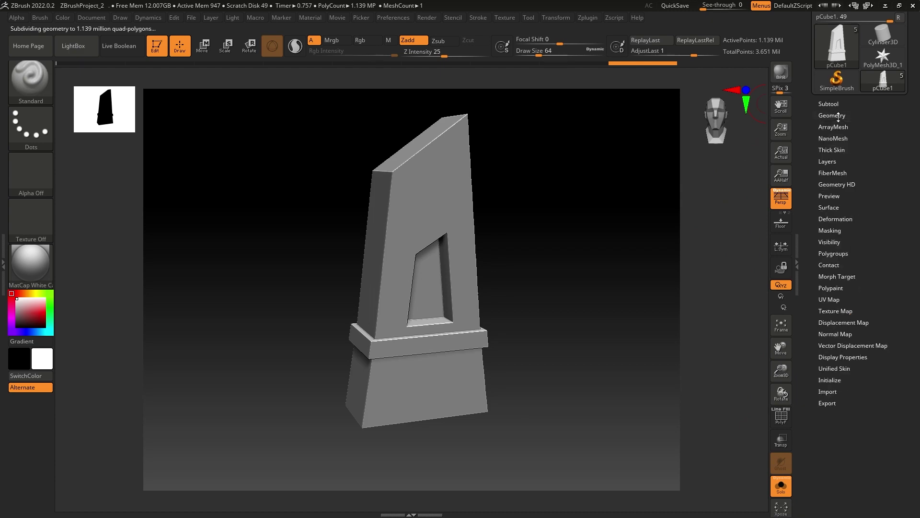
- Load the TrimSmoothBorder brush from the Trim folder of the LightBox brush library
left_click(21, 82)
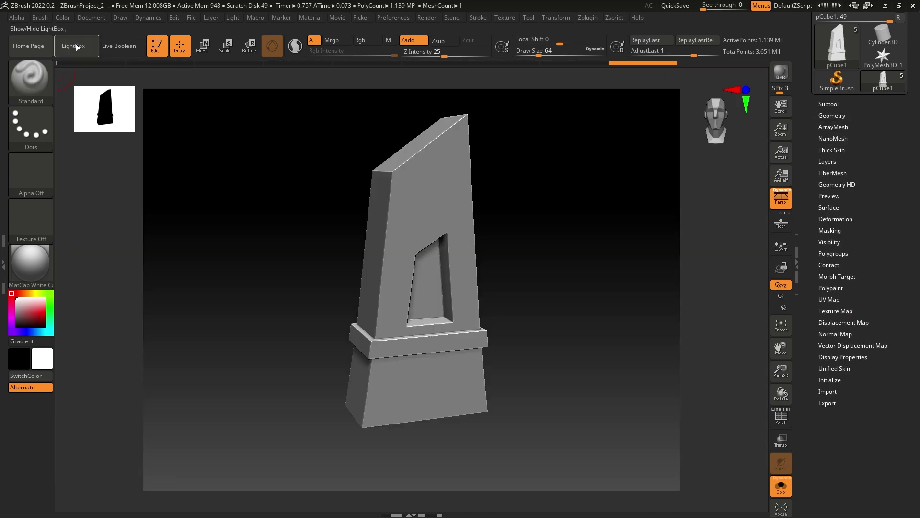
left_click(77, 47)
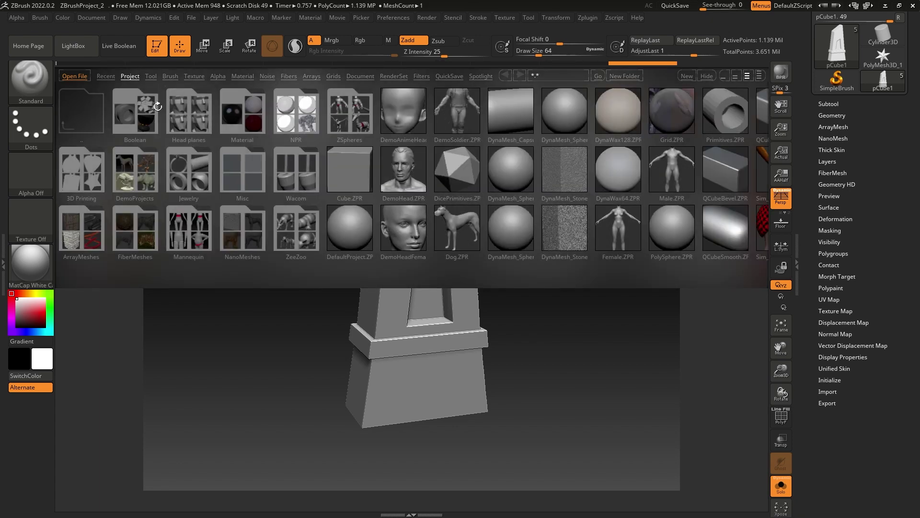
left_click(171, 77)
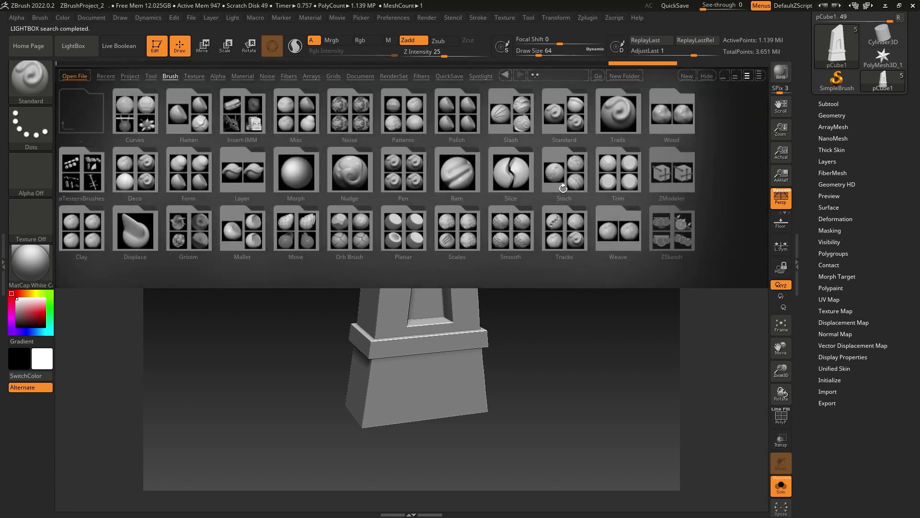
left_click(615, 167)
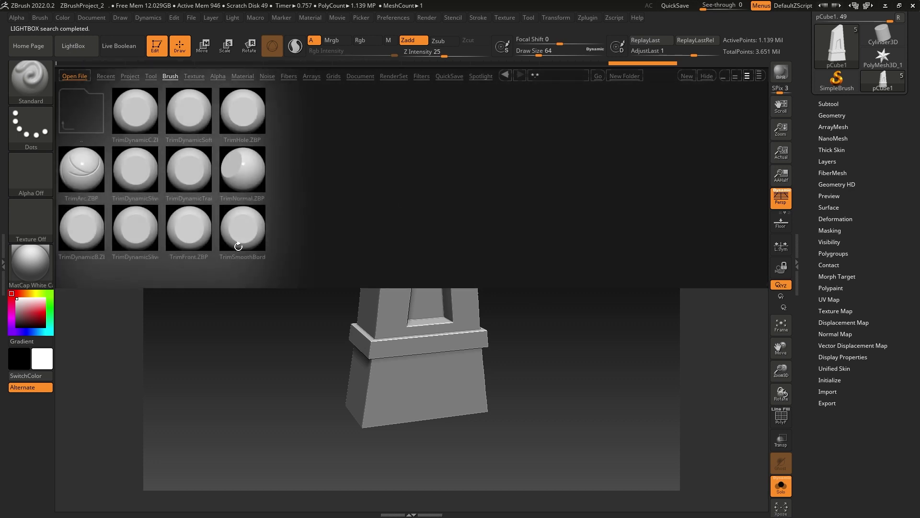
double_click(242, 226)
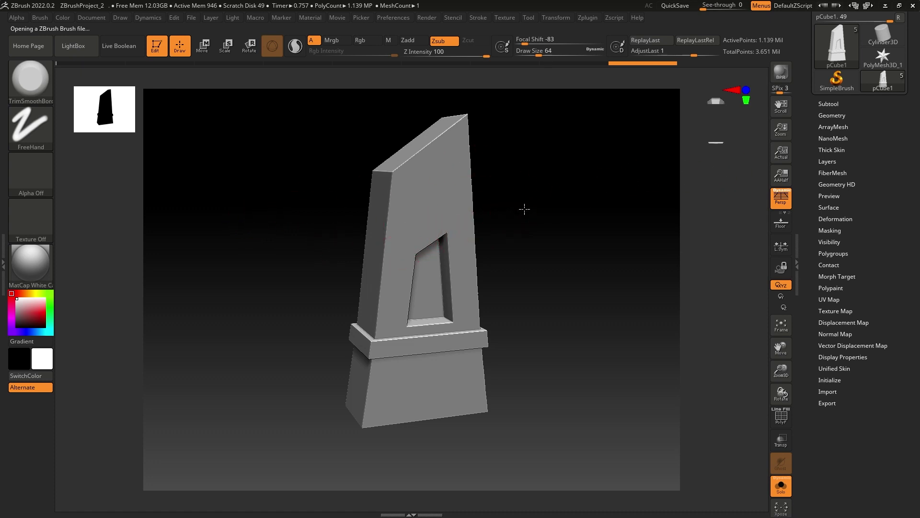
- Chip the front edge of the pillar's slanted top using TrimSmoothBorder at draw size about 25 and focal shift -69
left_click_drag(524, 207, 597, 261)
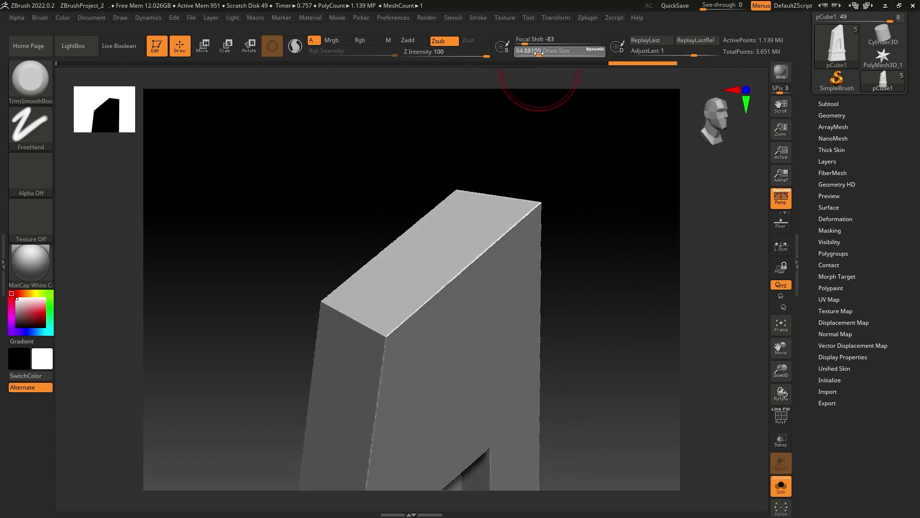
left_click_drag(524, 41, 532, 41)
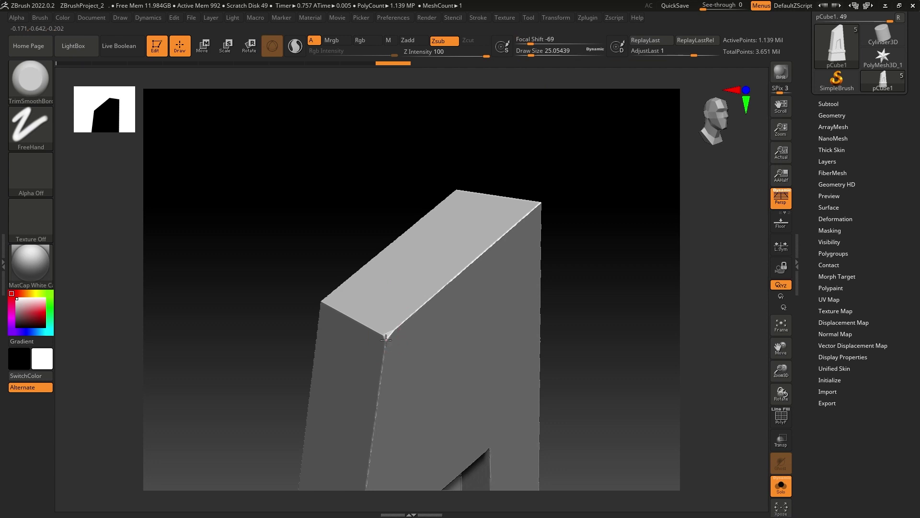
left_click_drag(386, 339, 488, 247)
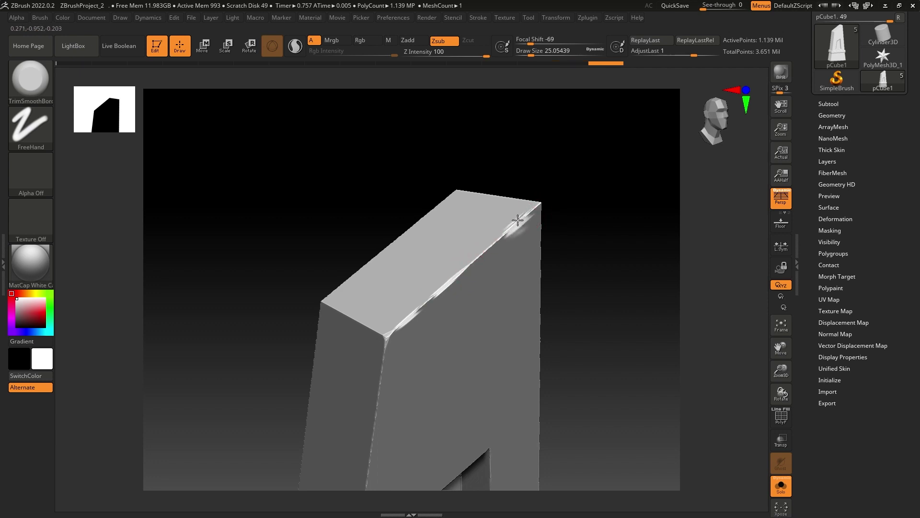
left_click_drag(517, 220, 514, 224)
mouse_move(568, 197)
left_mouse_down()
mouse_move(581, 201)
mouse_move(551, 211)
mouse_move(541, 202)
left_mouse_up()
left_click_drag(569, 196, 568, 200)
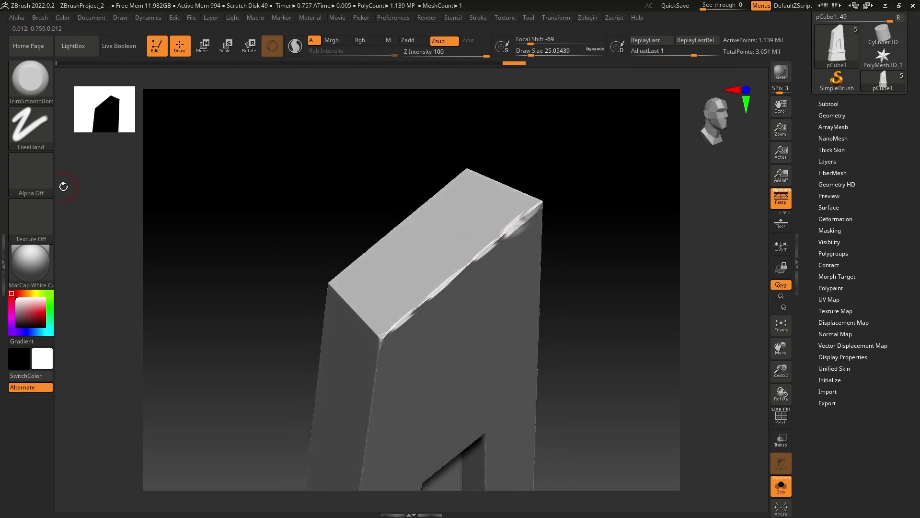
- Deepen the chips along the slanted top's front edge with the TrimDynamic brush, raising Z Intensity to 100
left_click(48, 99)
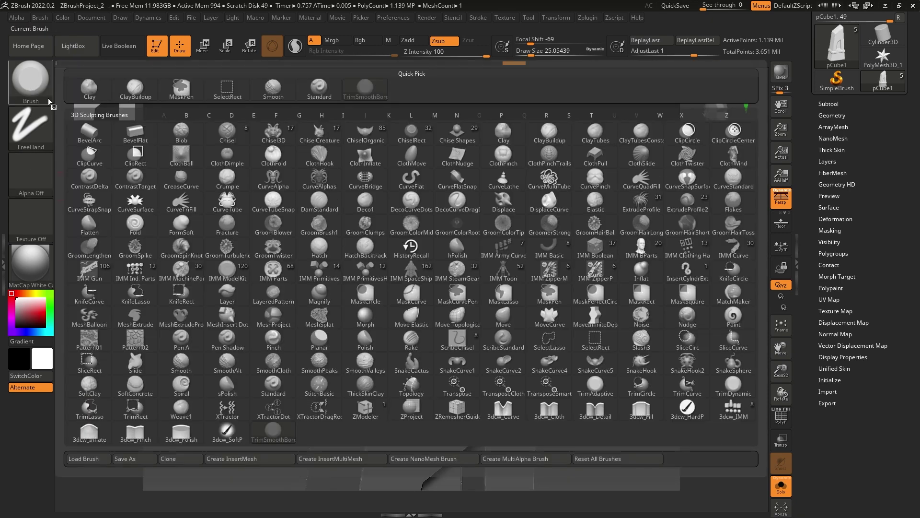
left_click(734, 386)
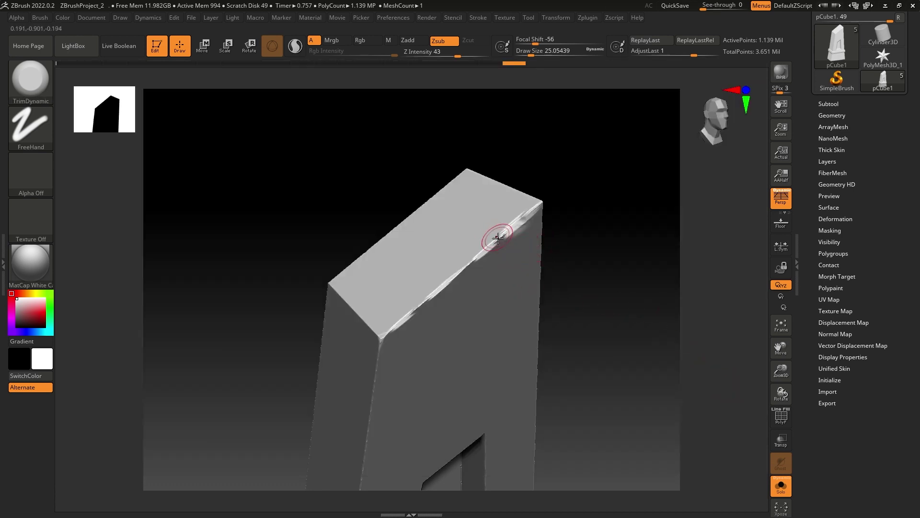
mouse_move(498, 238)
left_mouse_down()
mouse_move(540, 207)
mouse_move(473, 259)
left_mouse_up()
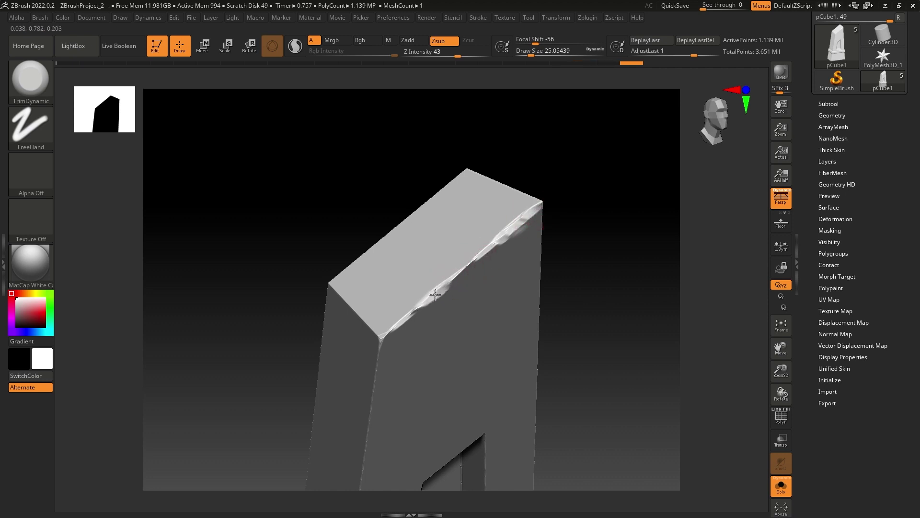
left_click_drag(440, 284, 450, 276)
left_click(488, 52)
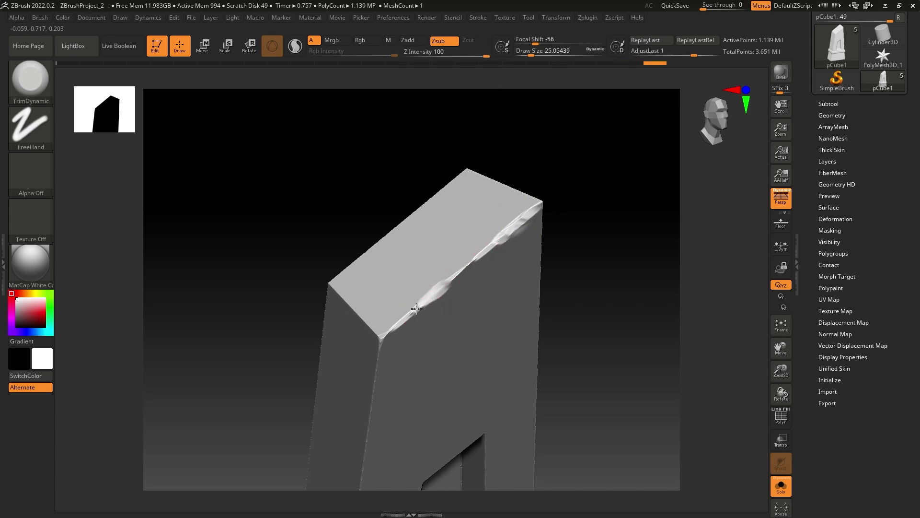
left_click_drag(433, 293, 449, 282)
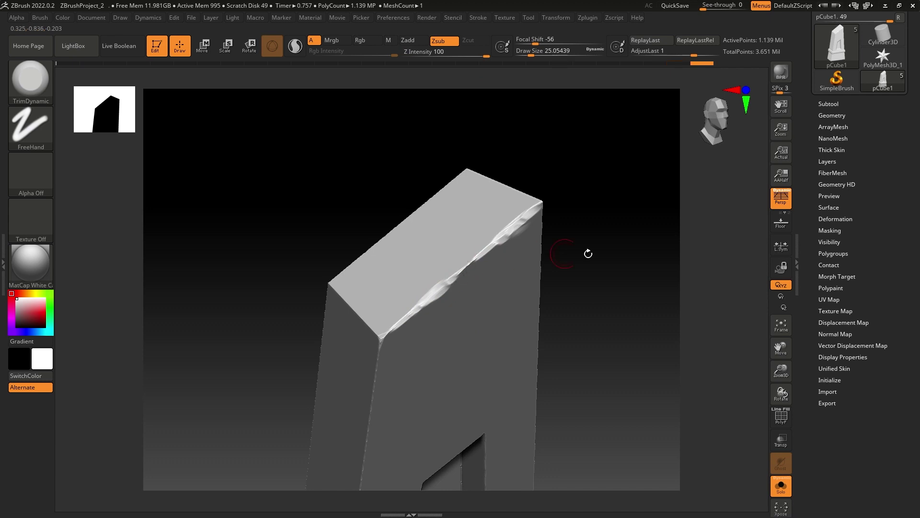
- Chip the slanted top's lower short edge and its front corner with TrimDynamic, enlarging the draw size to about 46
left_click_drag(588, 252, 573, 285)
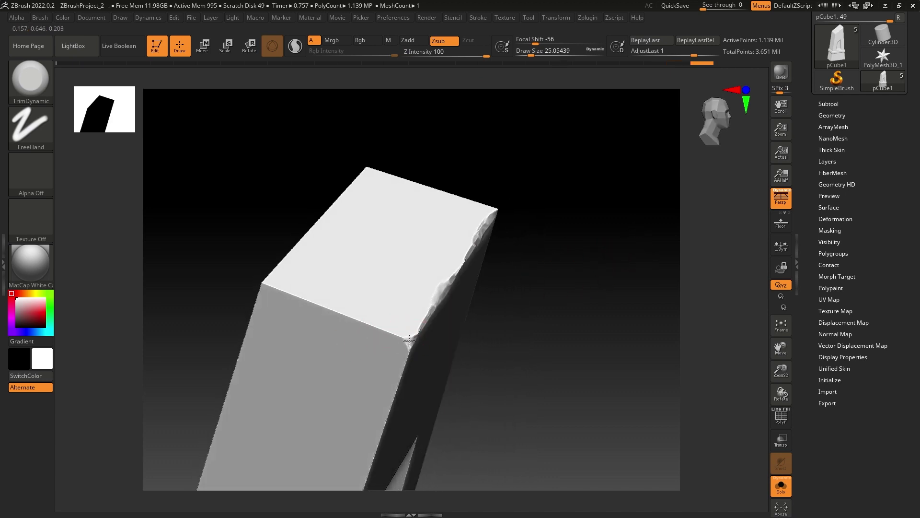
left_click_drag(412, 338, 403, 337)
key("ctrl+z")
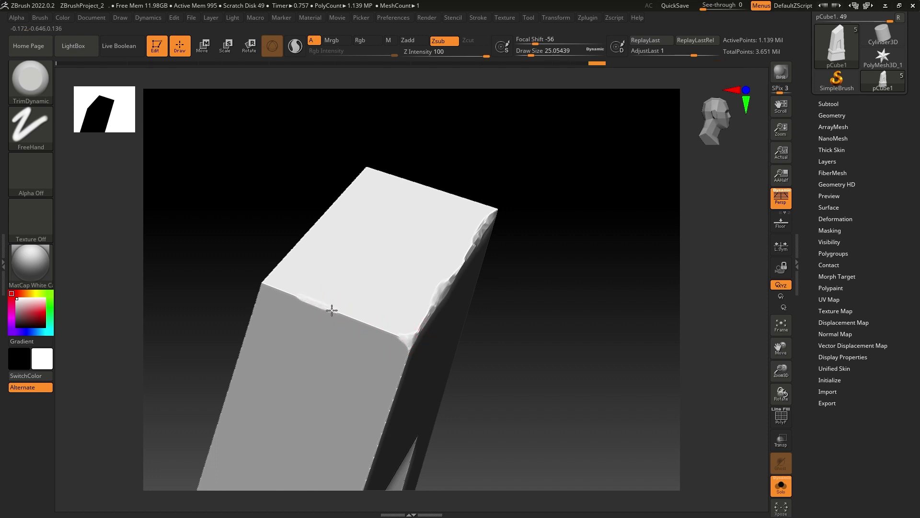
left_click_drag(532, 54, 545, 54)
mouse_move(341, 318)
left_mouse_down()
mouse_move(409, 339)
mouse_move(406, 354)
left_mouse_up()
left_click_drag(636, 329, 616, 315)
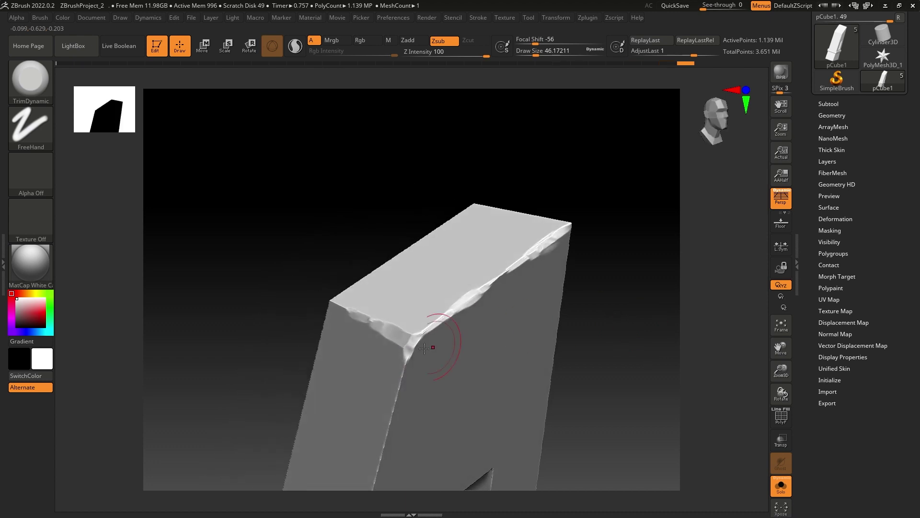
left_click_drag(416, 337, 413, 351)
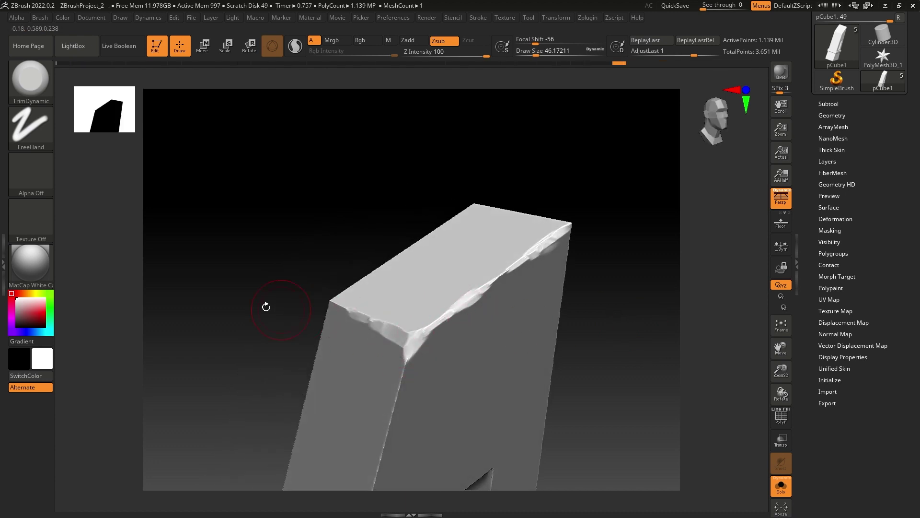
- Wear down the slanted top's rear lower corner and chip its long back edge
left_click_drag(265, 306, 296, 324)
left_click_drag(167, 285, 192, 281)
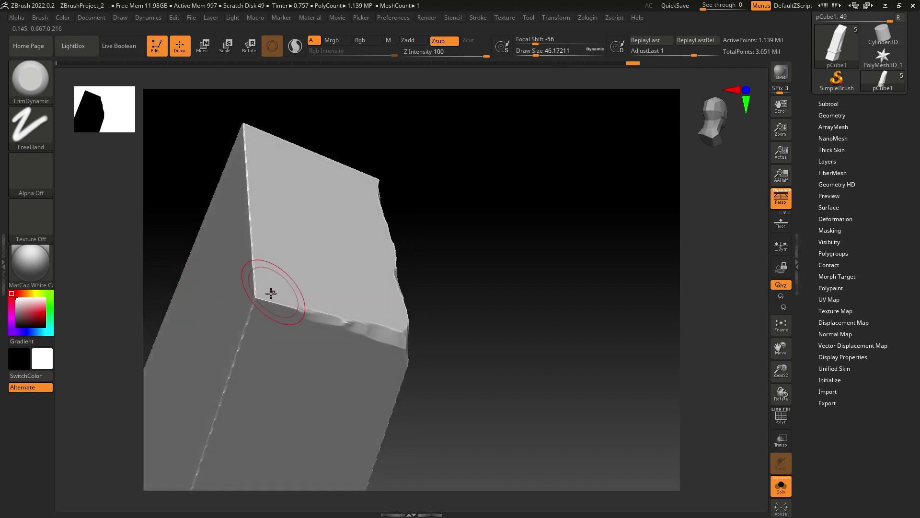
left_click_drag(253, 298, 296, 301)
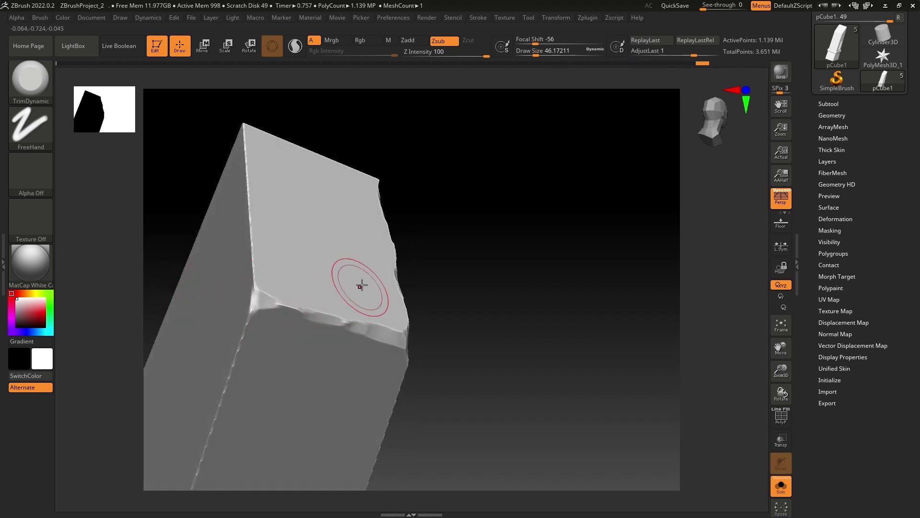
mouse_move(529, 276)
left_mouse_down()
mouse_move(521, 246)
mouse_move(489, 222)
mouse_move(448, 246)
mouse_move(482, 277)
mouse_move(549, 294)
mouse_move(528, 281)
left_mouse_up()
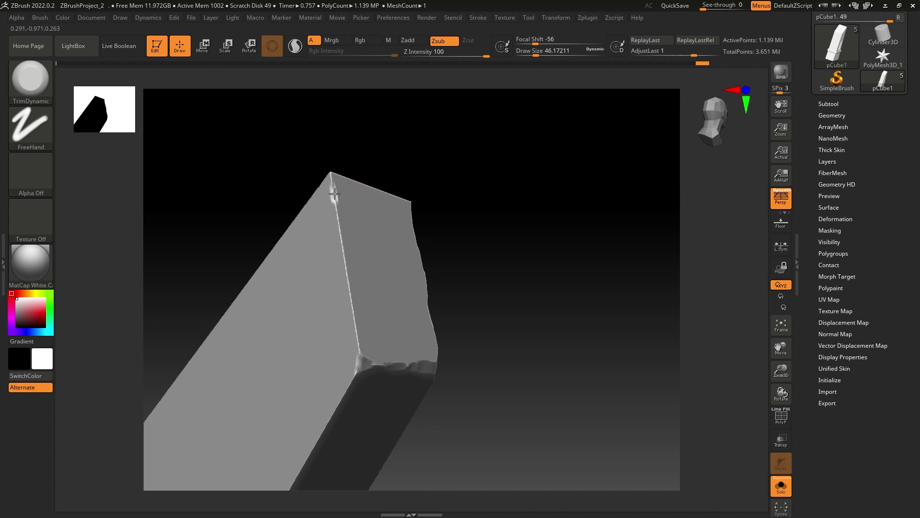
left_click_drag(338, 215, 361, 362)
- Chip the slanted top's upper short edge and round off the corners at both of its ends
left_click_drag(529, 276, 483, 339)
mouse_move(510, 350)
left_mouse_down()
mouse_move(450, 230)
mouse_move(575, 269)
mouse_move(570, 324)
mouse_move(550, 320)
mouse_move(572, 281)
mouse_move(548, 269)
mouse_move(540, 287)
mouse_move(526, 287)
left_mouse_up()
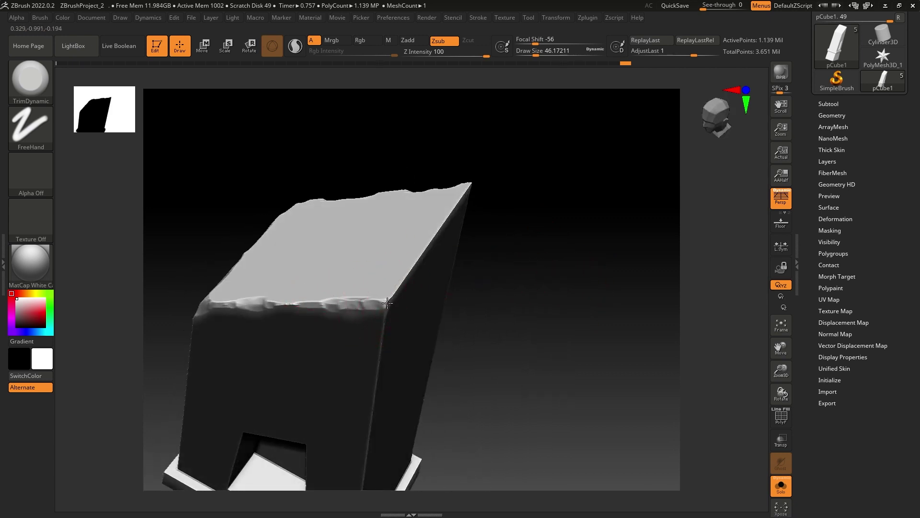
mouse_move(494, 287)
left_mouse_down()
mouse_move(509, 271)
mouse_move(477, 256)
left_mouse_up()
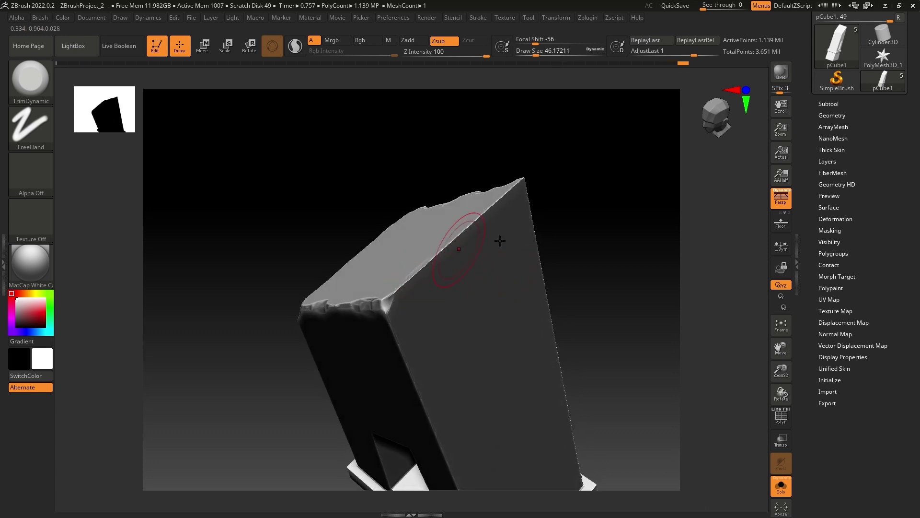
left_click_drag(556, 249, 536, 269)
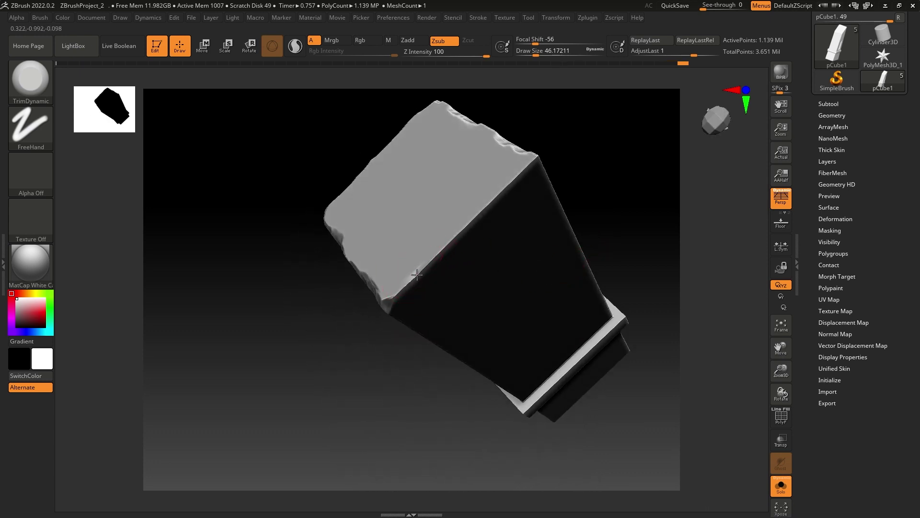
left_click_drag(417, 274, 428, 261)
mouse_move(599, 171)
left_mouse_down()
mouse_move(624, 164)
mouse_move(613, 176)
left_mouse_up()
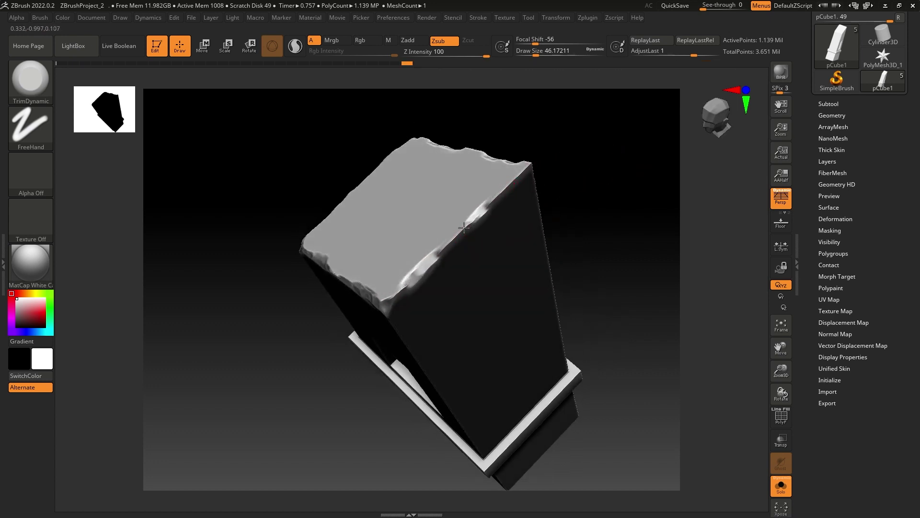
mouse_move(464, 227)
left_mouse_down()
mouse_move(490, 205)
mouse_move(482, 206)
left_mouse_up()
left_click_drag(527, 166, 531, 163)
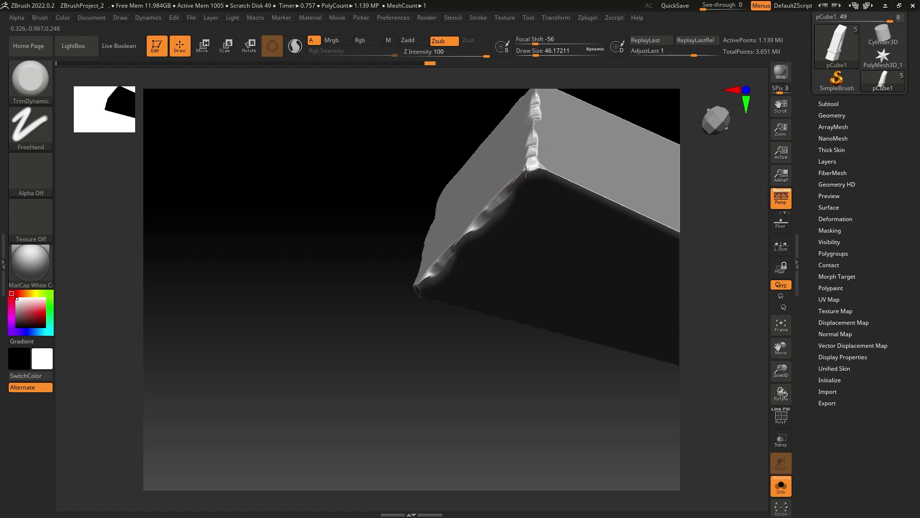
- Broaden and smooth the chips along the slanted top's upper short edge so they run into the front corner
left_click_drag(403, 222, 421, 172)
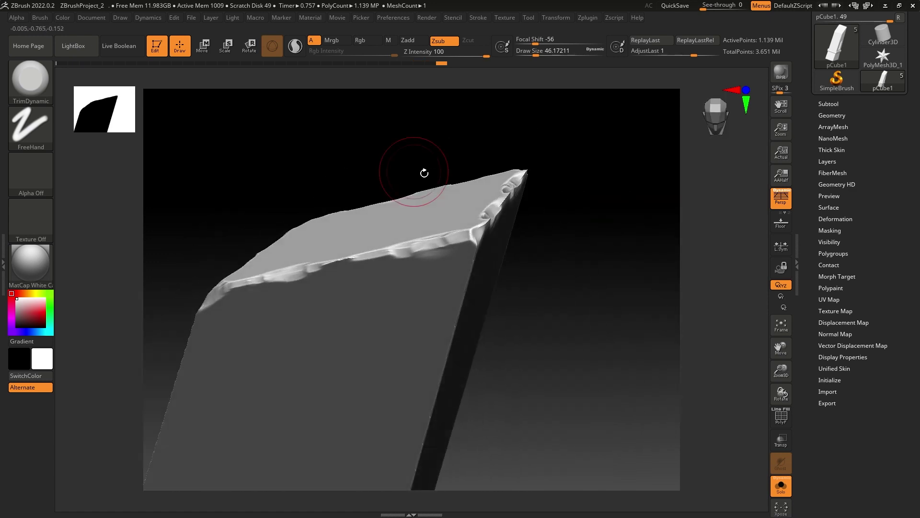
left_click_drag(564, 201, 480, 220)
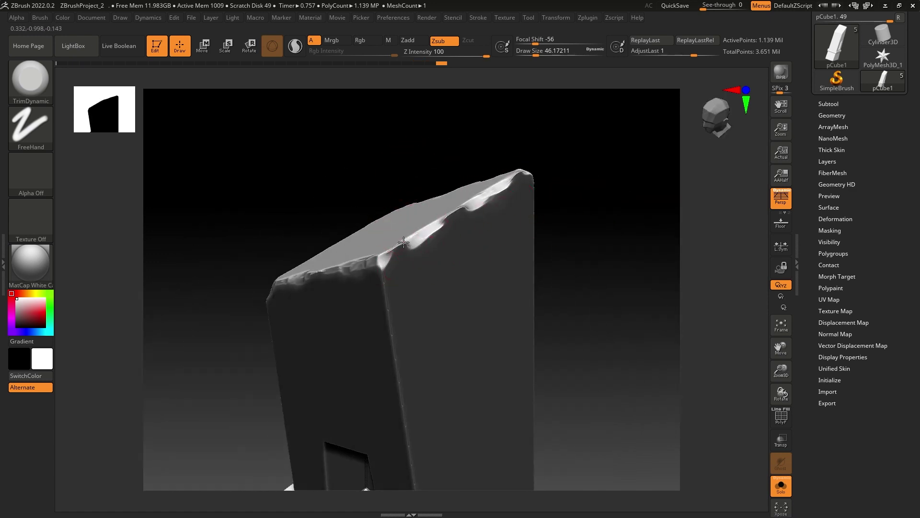
left_click_drag(536, 210, 565, 202)
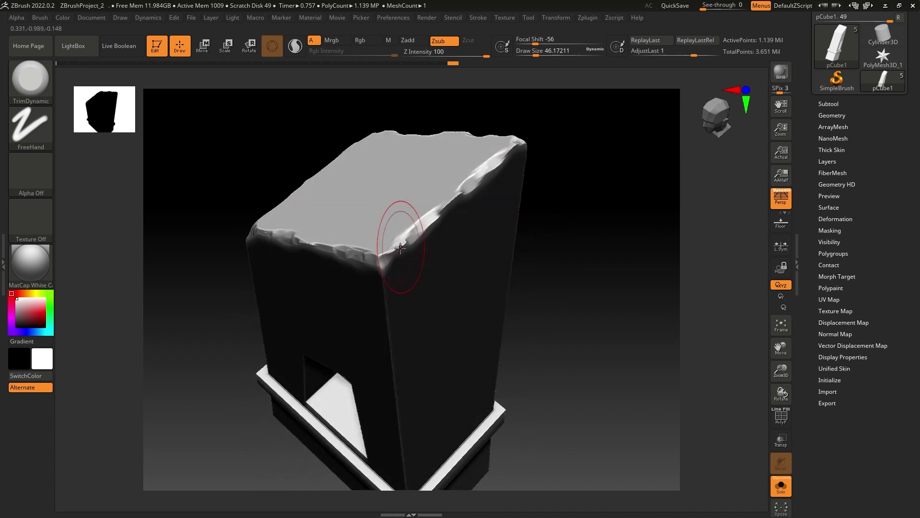
left_click_drag(399, 244, 403, 245)
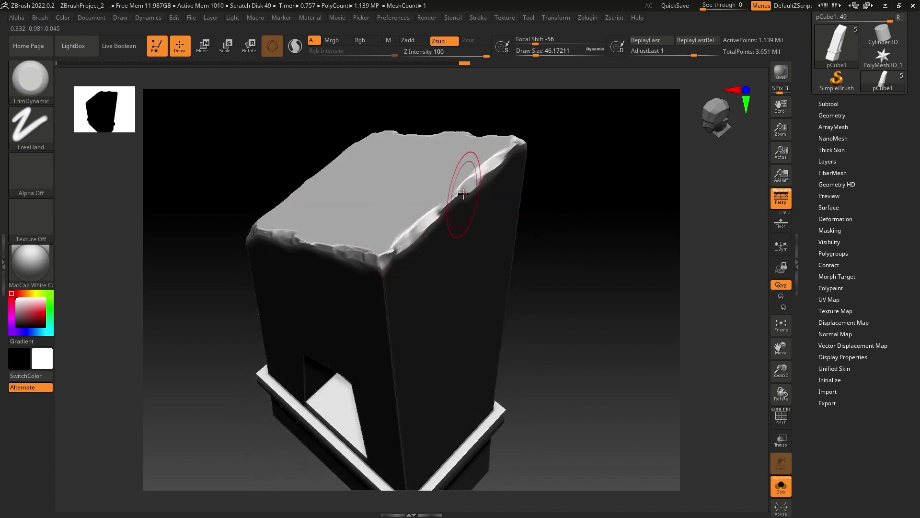
left_click_drag(469, 186, 459, 195)
left_click_drag(421, 227, 406, 238)
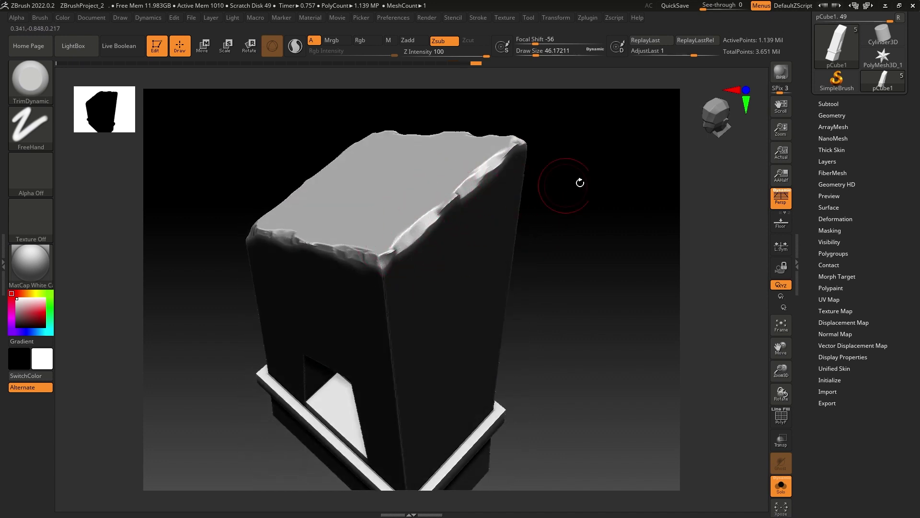
- Chip the tall vertical edge between the niche face and the high-end side, from the slanted top down to the plinth
mouse_move(579, 182)
left_mouse_down()
mouse_move(595, 151)
mouse_move(514, 181)
mouse_move(499, 203)
mouse_move(454, 201)
left_mouse_up()
mouse_move(352, 225)
left_mouse_down()
mouse_move(455, 206)
mouse_move(444, 208)
mouse_move(467, 191)
left_mouse_up()
mouse_move(532, 191)
left_mouse_down()
mouse_move(596, 154)
mouse_move(591, 181)
mouse_move(605, 158)
mouse_move(606, 177)
left_mouse_up()
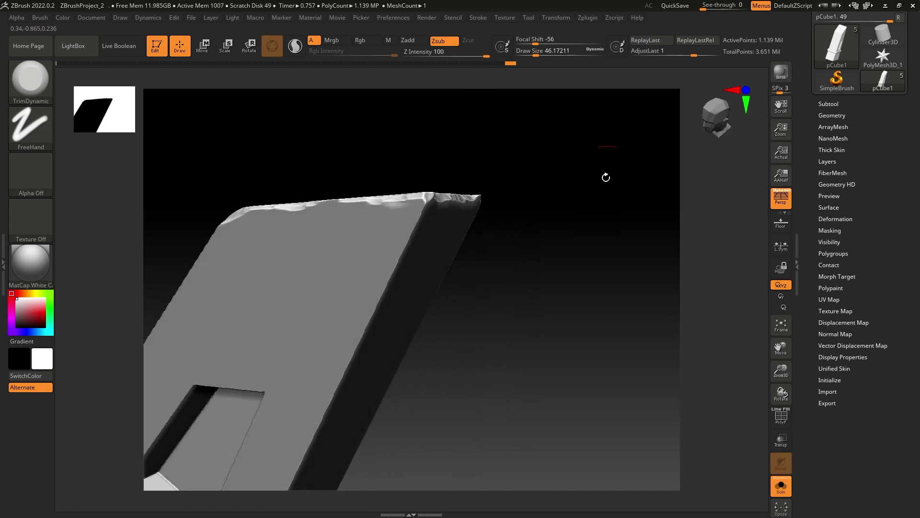
left_click_drag(571, 225, 222, 250)
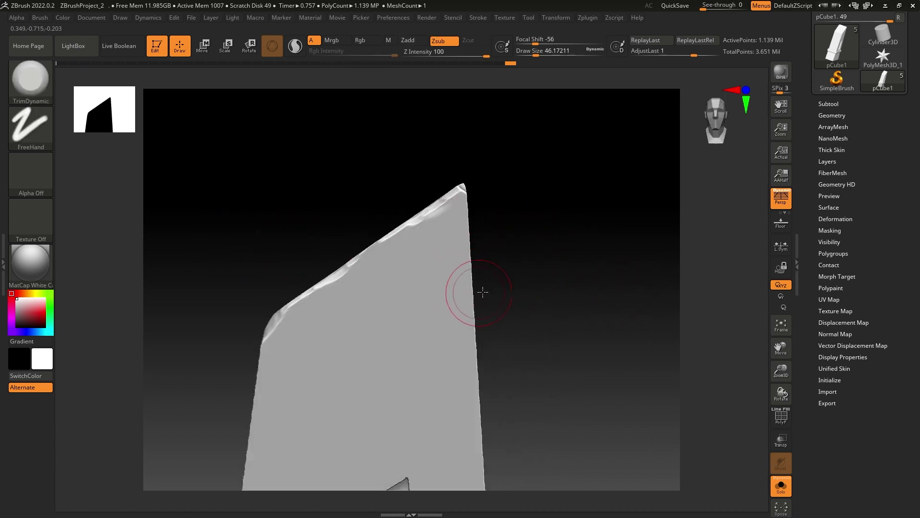
left_click_drag(483, 291, 566, 211)
left_click_drag(566, 210, 503, 196)
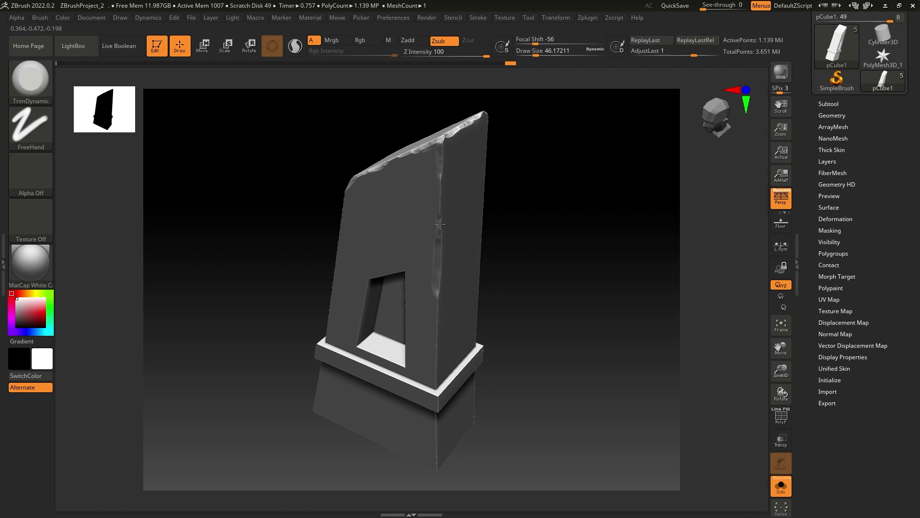
left_click_drag(590, 232, 484, 245)
left_click_drag(586, 288, 579, 230, "alt")
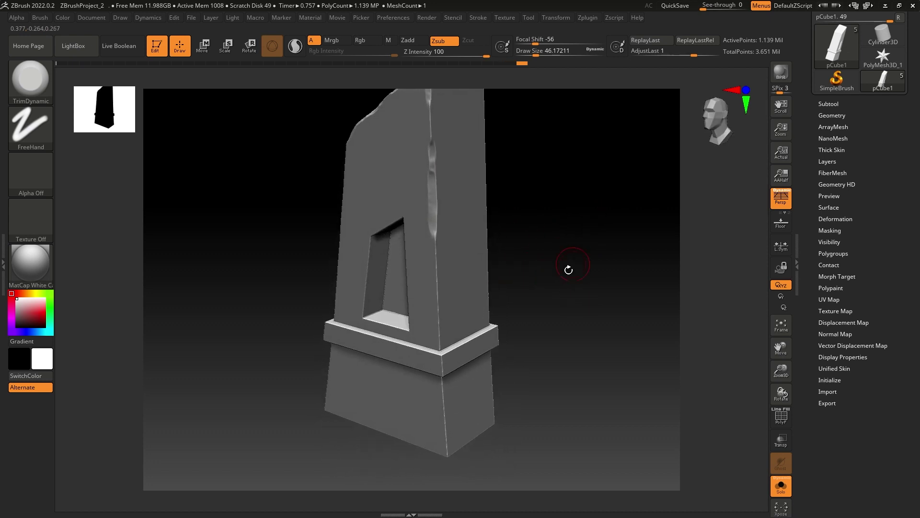
mouse_move(569, 270)
left_mouse_down()
mouse_move(569, 277)
mouse_move(577, 273)
mouse_move(565, 253)
left_mouse_up()
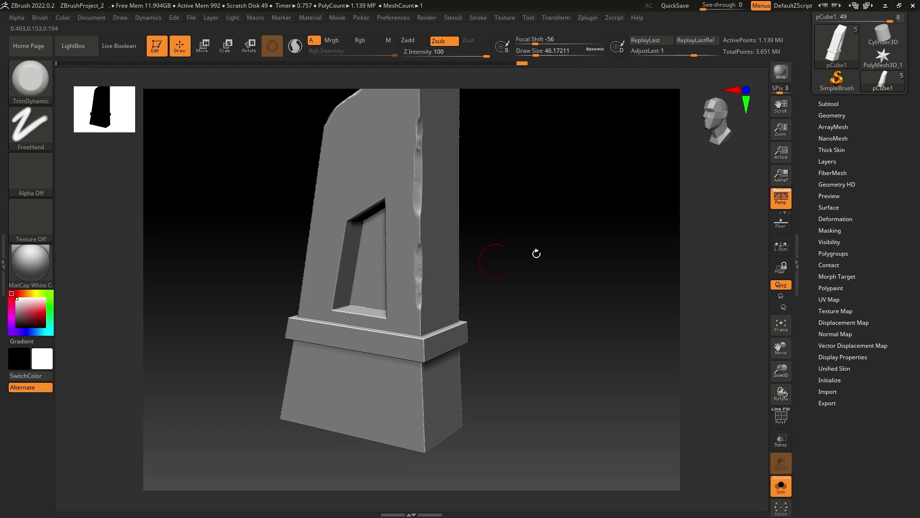
- Chip the lower part of the rear vertical edge on the pillar's high-end side, just above the plinth band
left_click_drag(536, 253, 583, 261)
left_click_drag(511, 308, 545, 299)
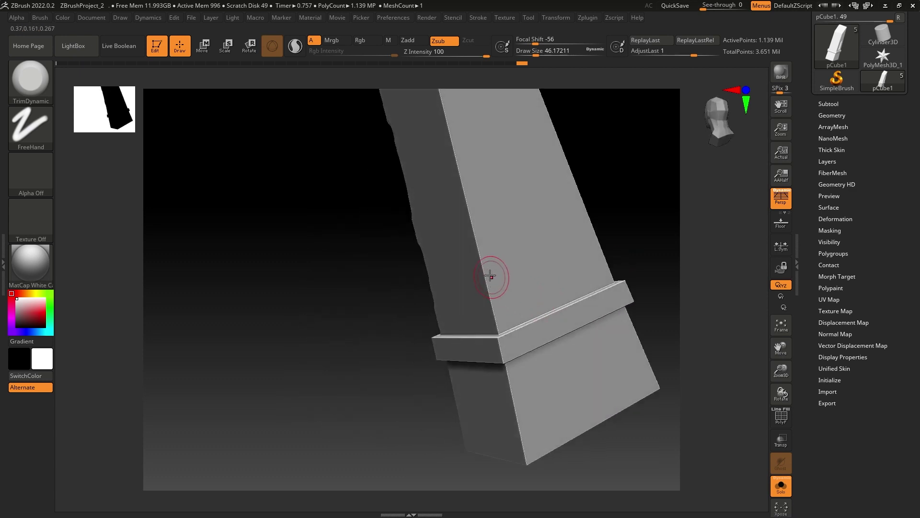
left_click_drag(483, 268, 485, 285)
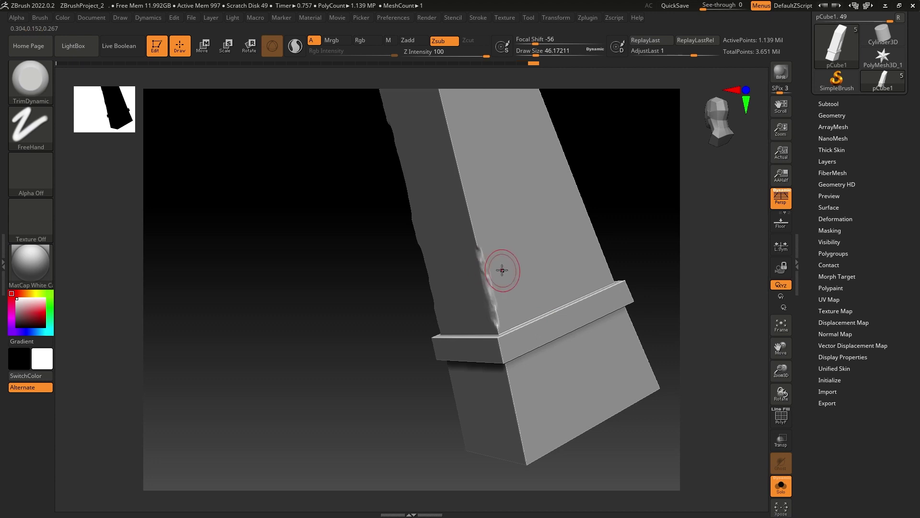
- Continue the chips up the rear vertical edge on the high-end side, filling and broadening the unworn stretches through the middle
mouse_move(348, 234)
left_mouse_down()
mouse_move(561, 197)
mouse_move(585, 263)
mouse_move(586, 219)
mouse_move(589, 242)
left_mouse_up()
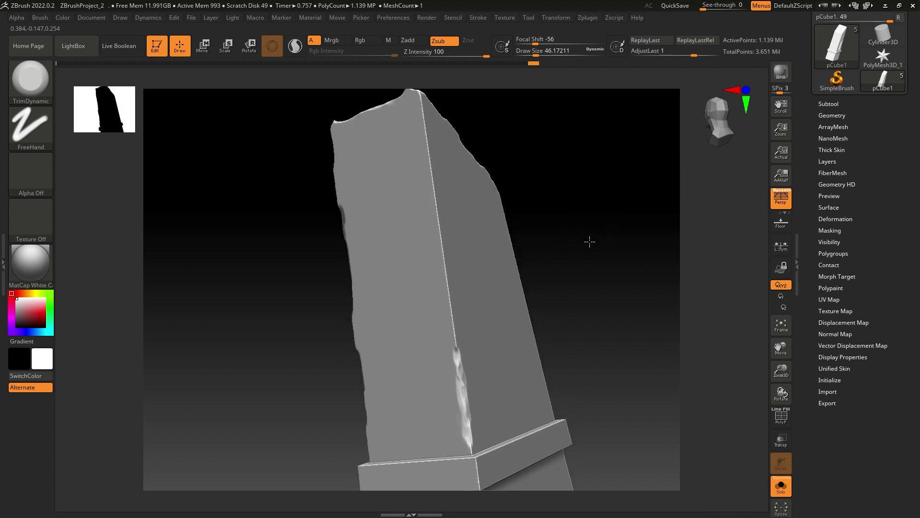
left_click_drag(436, 166, 430, 180)
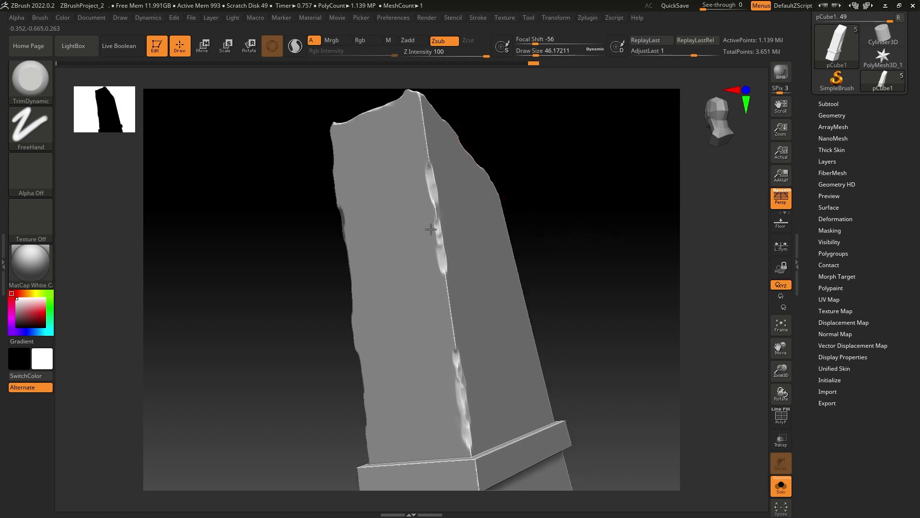
left_click_drag(441, 233, 450, 213)
left_click_drag(596, 137, 592, 201)
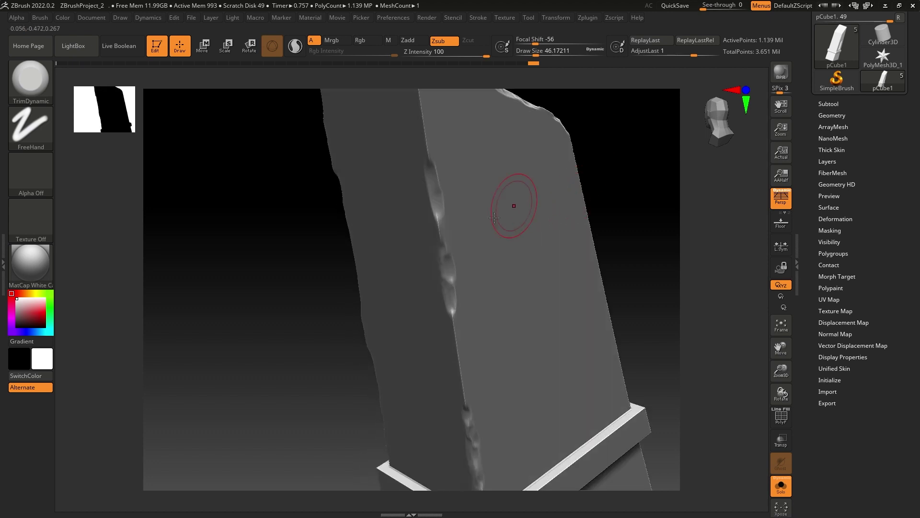
left_click_drag(454, 355, 461, 364)
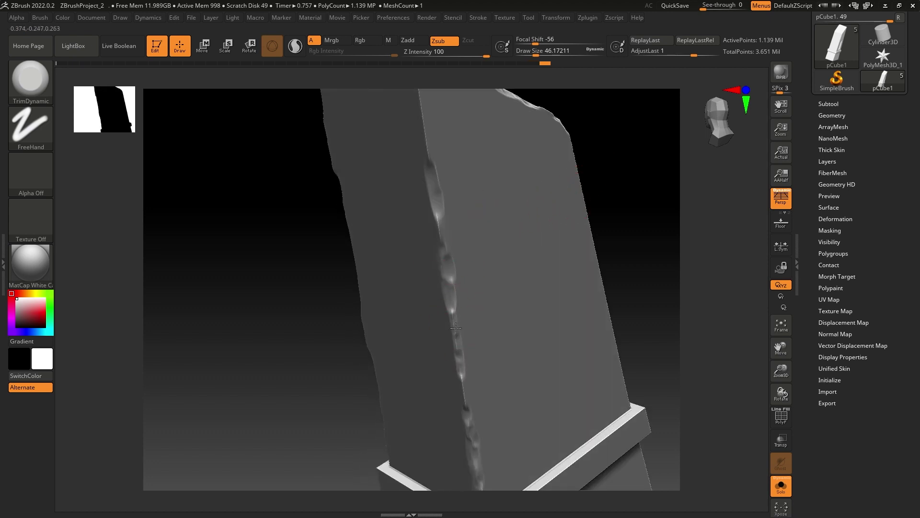
left_click_drag(458, 285, 457, 289)
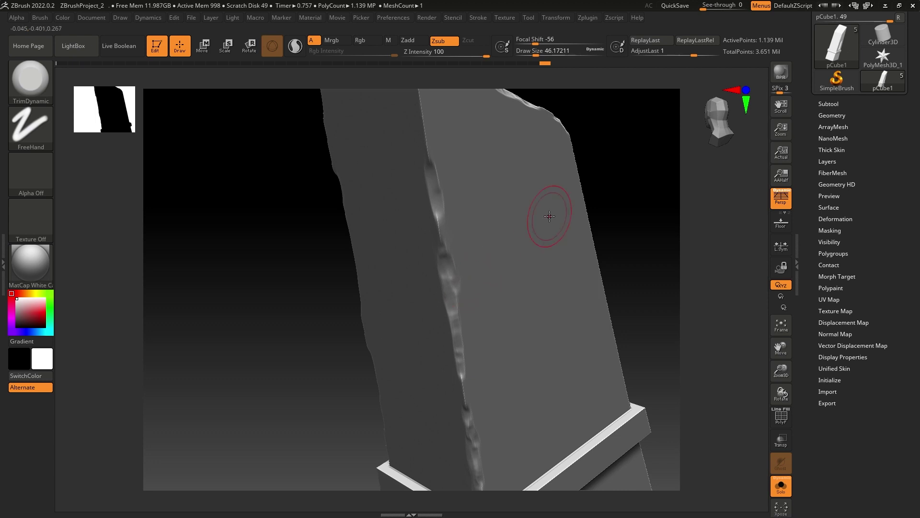
- Chip the upper end of the high-end side's rear vertical edge, carrying the wear into the slanted top's corner
left_click_drag(604, 196, 580, 239)
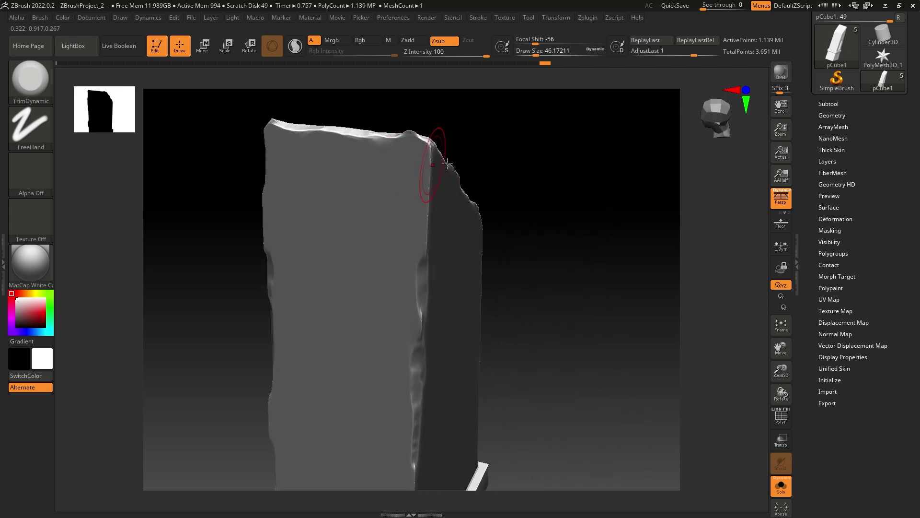
left_click_drag(558, 142, 516, 162)
left_click_drag(355, 169, 355, 171)
left_click_drag(378, 212, 379, 217)
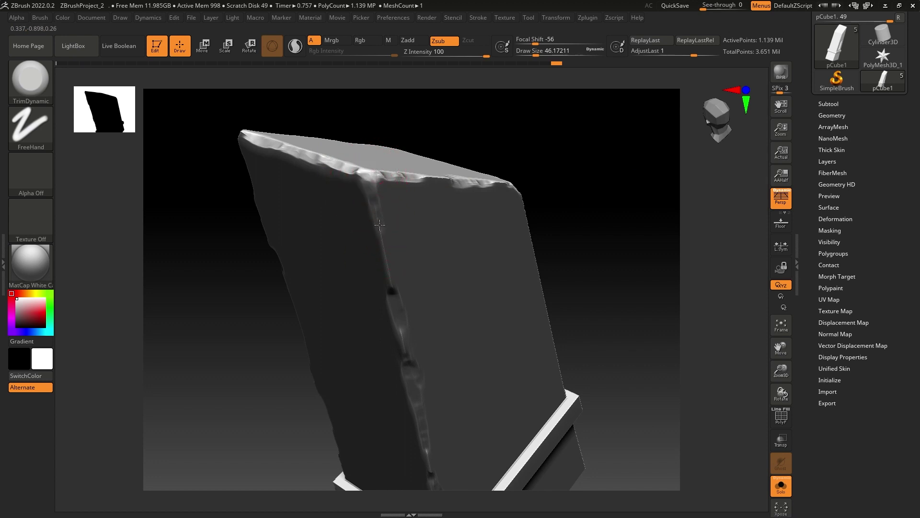
- Chip the rear vertical edge on the pillar's low-end side, from the slanted top down to the plinth band
left_click_drag(560, 205, 539, 154)
left_click_drag(503, 201, 513, 222)
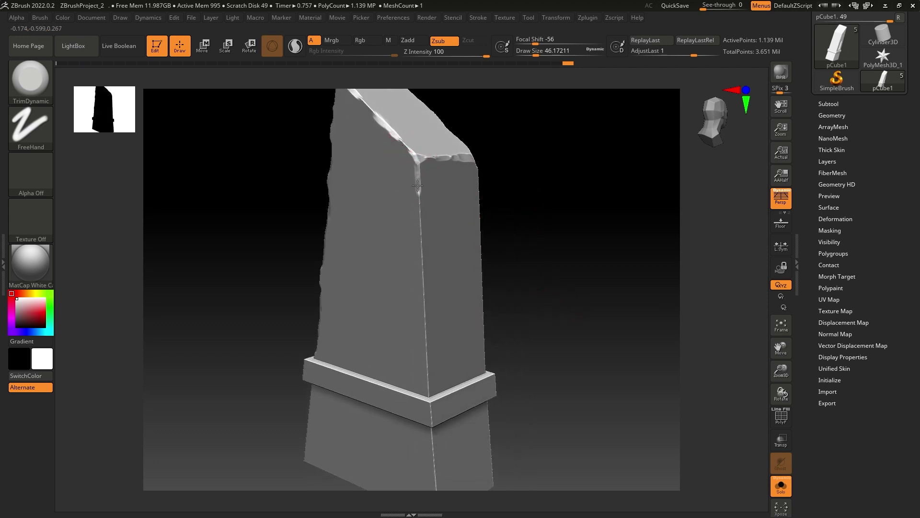
left_click_drag(417, 186, 430, 192)
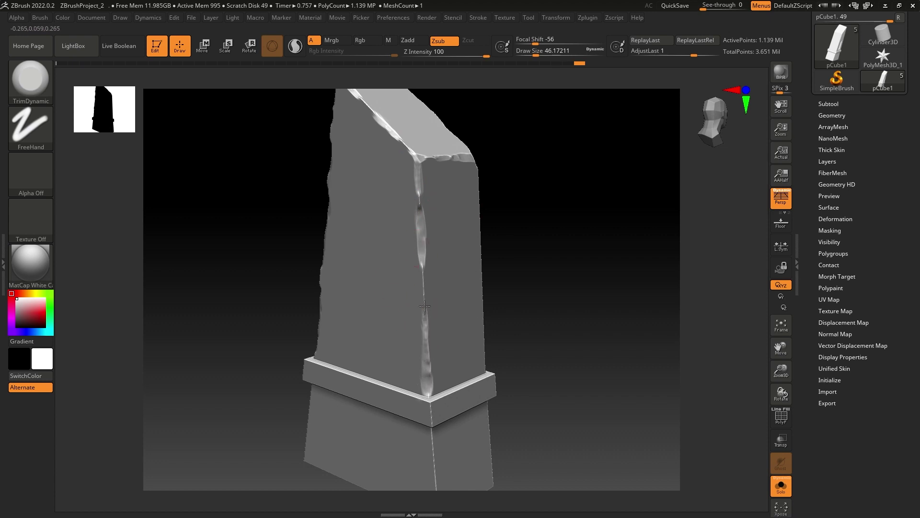
left_click_drag(424, 329, 431, 359)
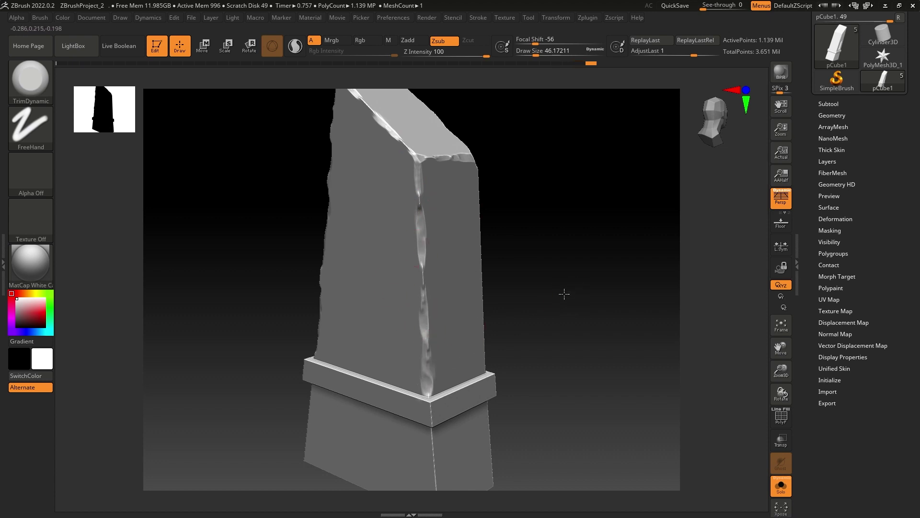
- Chip the front vertical edge between the low-end side and the niche face, from the slanted top down to the plinth band
mouse_move(564, 294)
left_mouse_down()
mouse_move(548, 285)
mouse_move(558, 286)
left_mouse_up()
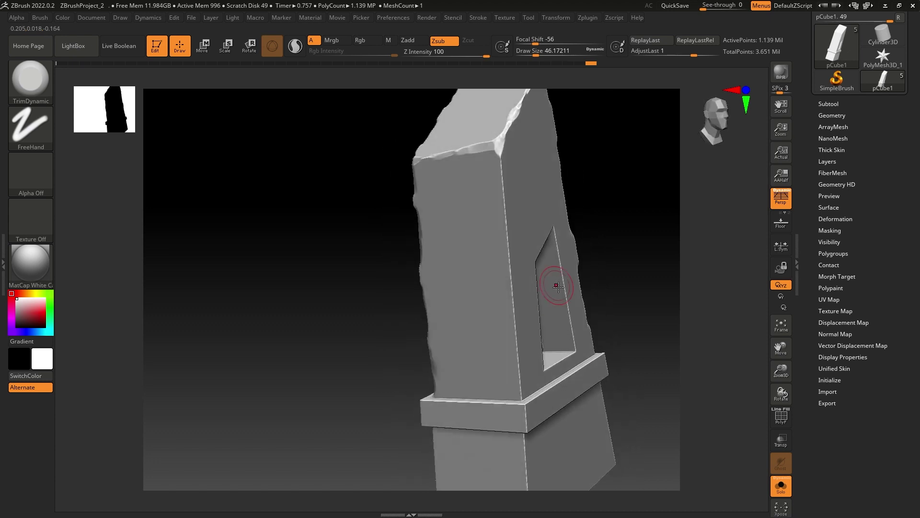
mouse_move(625, 260)
left_mouse_down()
mouse_move(563, 249)
mouse_move(570, 240)
mouse_move(584, 267)
mouse_move(594, 244)
mouse_move(541, 236)
left_mouse_up()
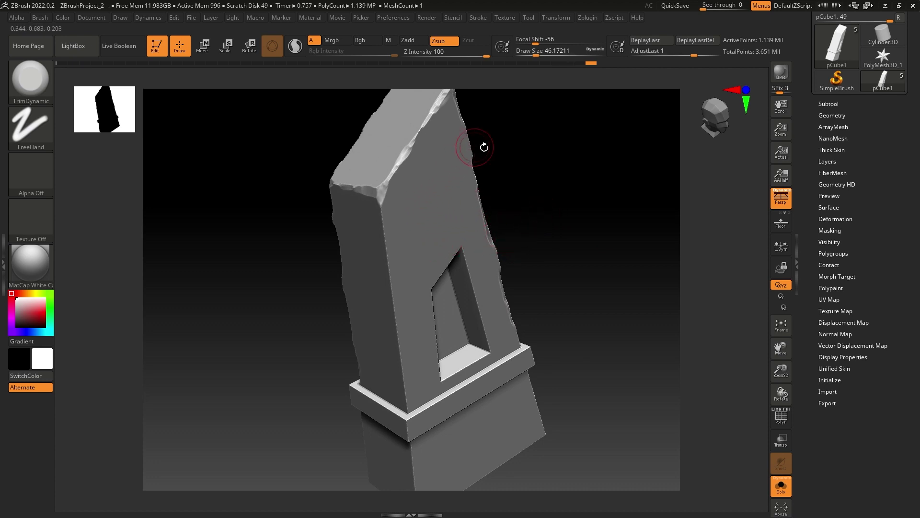
mouse_move(484, 143)
left_mouse_down()
mouse_move(536, 150)
mouse_move(518, 158)
left_mouse_up()
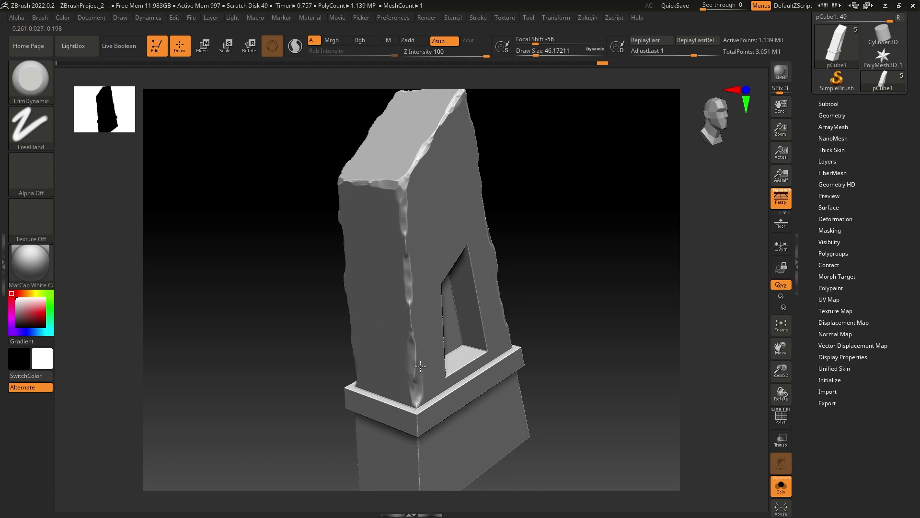
- Chip the niche's slanted upper edge and the shorter vertical edge below it
left_click_drag(638, 266, 538, 219)
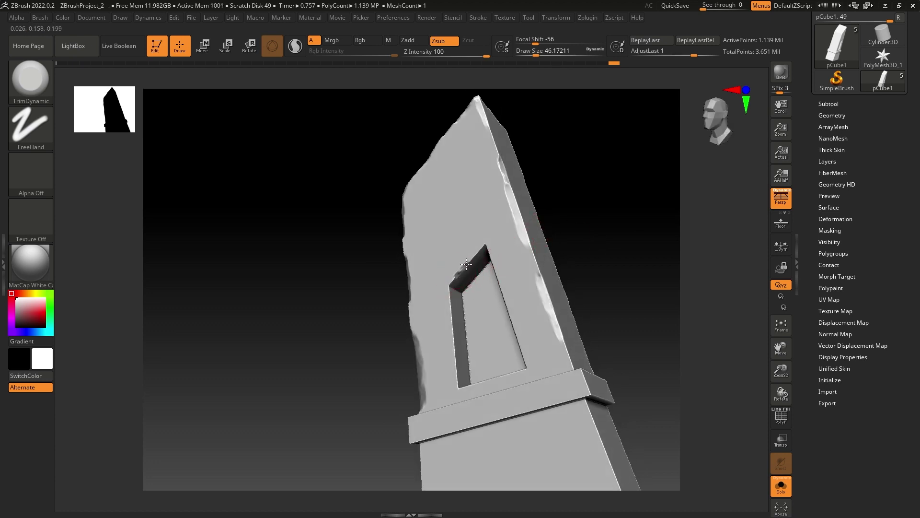
mouse_move(590, 208)
left_mouse_down()
mouse_move(608, 255)
mouse_move(605, 220)
mouse_move(454, 279)
mouse_move(448, 292)
left_mouse_up()
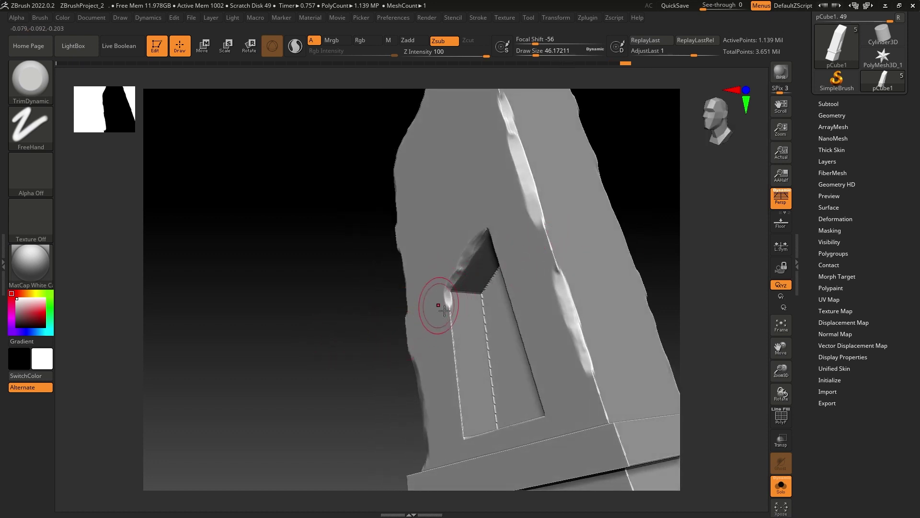
left_click_drag(452, 335, 454, 348)
left_click_drag(458, 395, 459, 405)
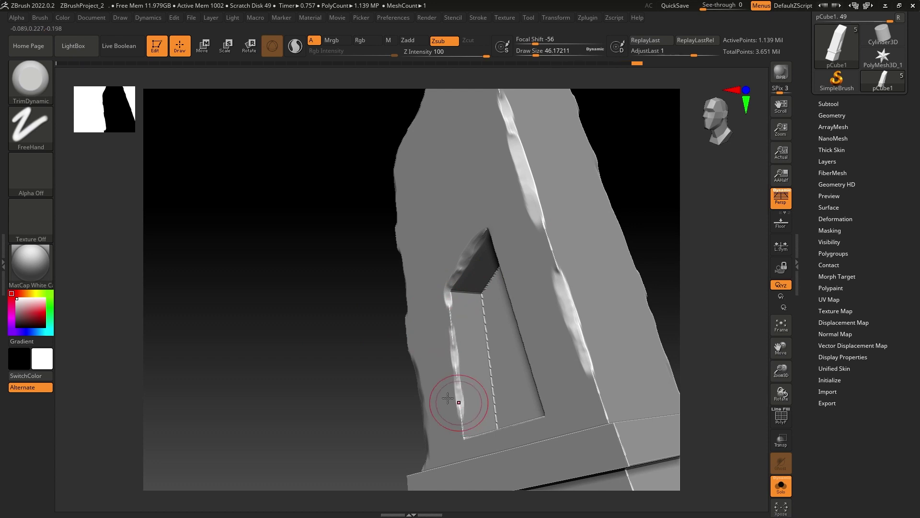
- Round off and smooth the niche's peak, and wear down its taller side edge to the sill
left_click_drag(345, 363, 418, 395)
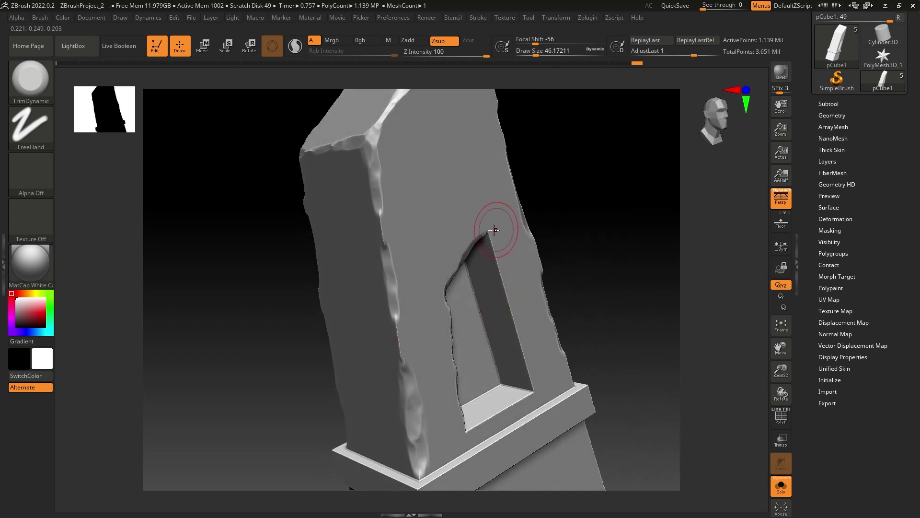
left_click_drag(484, 234, 495, 233)
left_click_drag(583, 207, 544, 210)
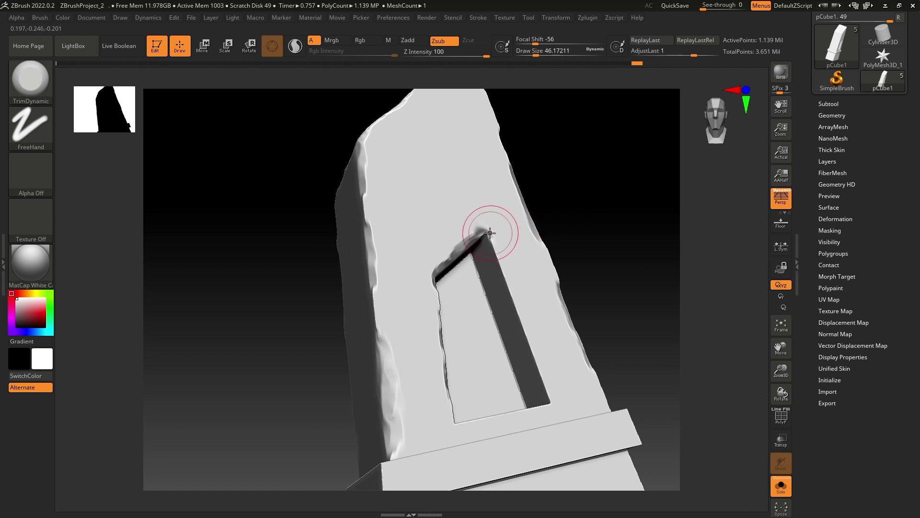
key("shift")
mouse_move(485, 234)
left_mouse_down("shift")
mouse_move(516, 285)
mouse_move(529, 353)
left_mouse_up("shift")
- Chip the front edge of the niche's sill and round off the corners at both of its ends
mouse_move(668, 273)
left_mouse_down()
mouse_move(657, 335)
mouse_move(637, 313)
mouse_move(618, 336)
left_mouse_up()
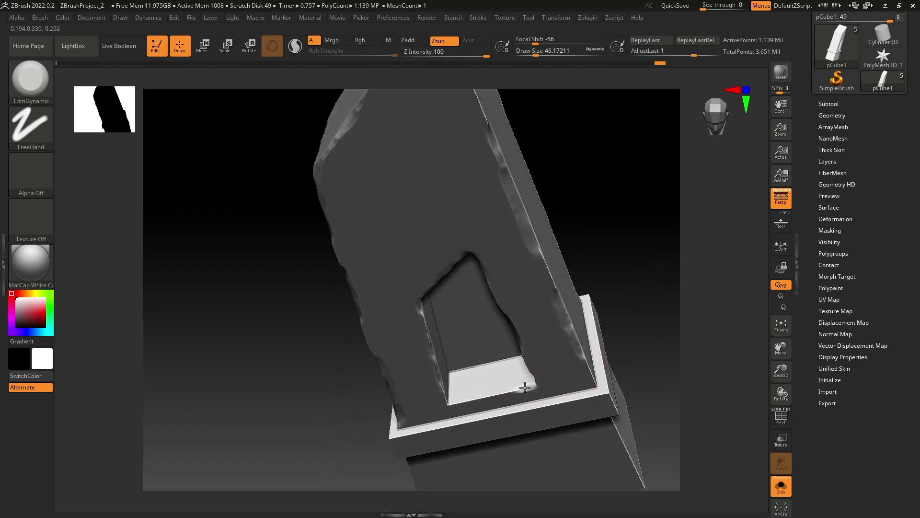
left_click_drag(524, 387, 532, 385)
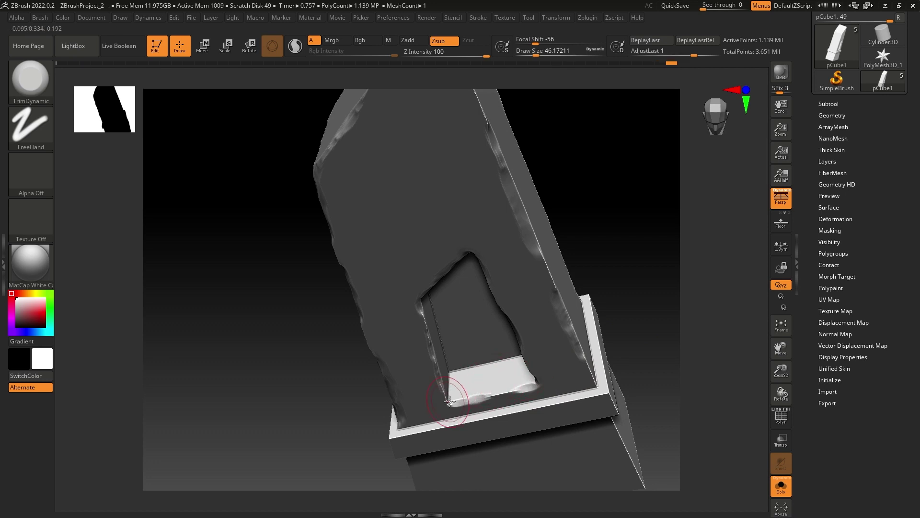
left_click_drag(621, 287, 563, 316)
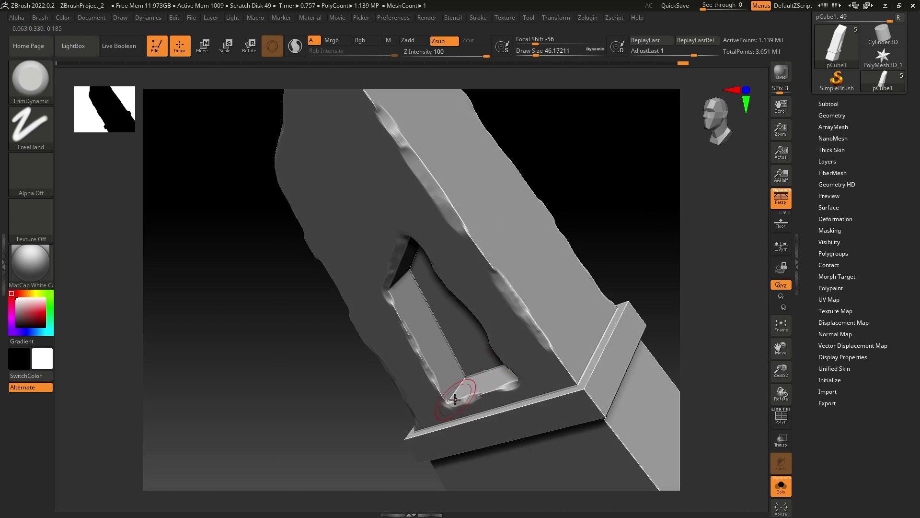
left_click(446, 397)
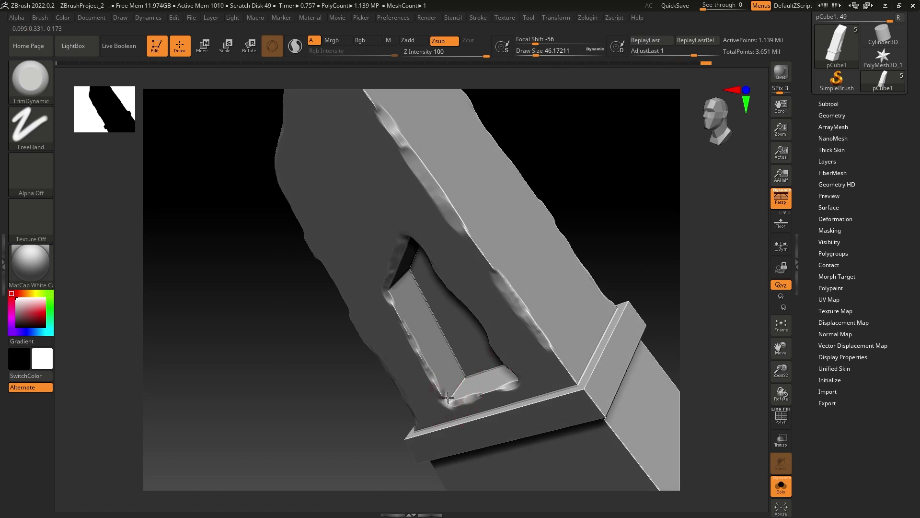
- Chip the plinth band's upper edge along the front, below the niche
mouse_move(619, 249)
left_mouse_down()
mouse_move(638, 218)
mouse_move(605, 238)
mouse_move(561, 240)
mouse_move(596, 197)
mouse_move(584, 306)
mouse_move(551, 189)
mouse_move(576, 342)
mouse_move(591, 302)
mouse_move(597, 317)
left_mouse_up()
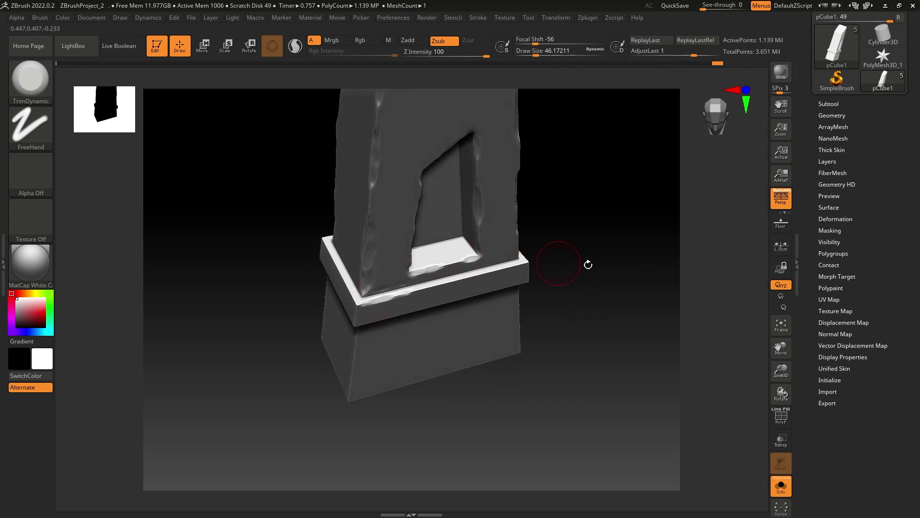
left_click_drag(588, 264, 598, 307)
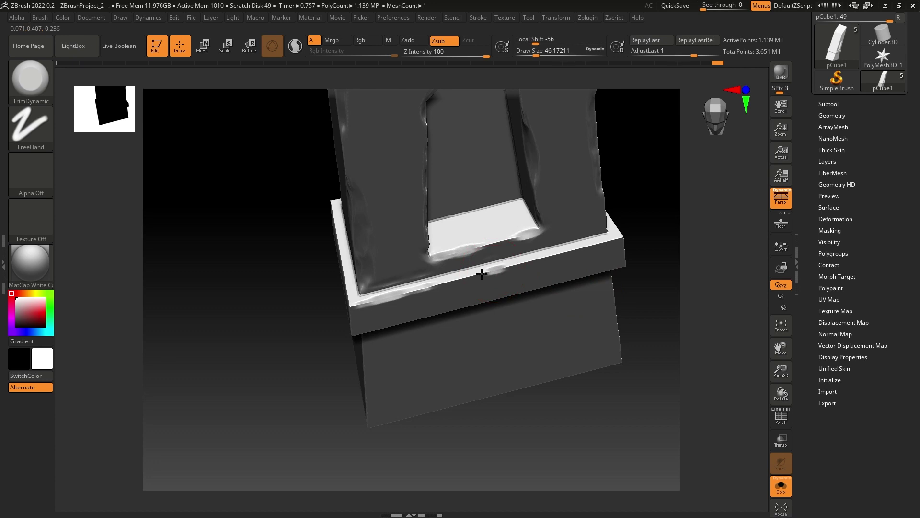
left_click_drag(484, 272, 513, 264)
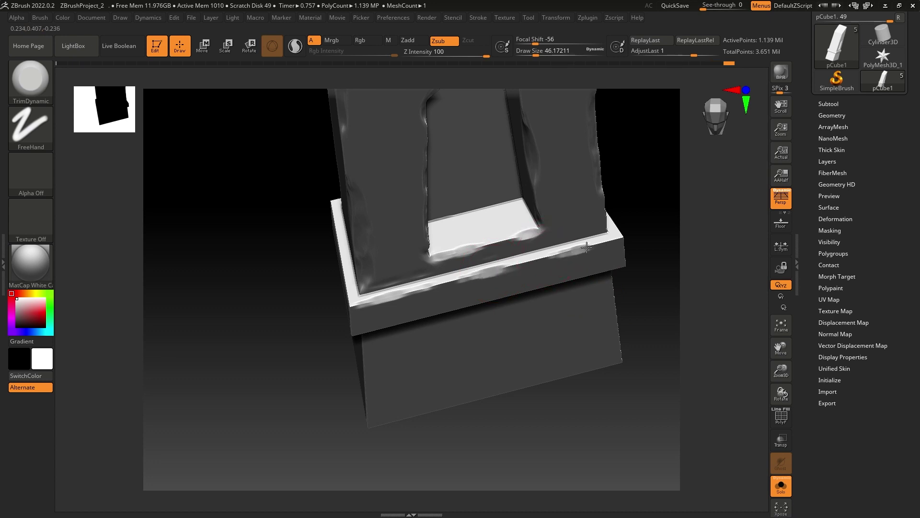
- Chip the plinth band's upper edge along the low-end side and the rear, and round off the corner between them
left_click_drag(613, 240, 702, 236)
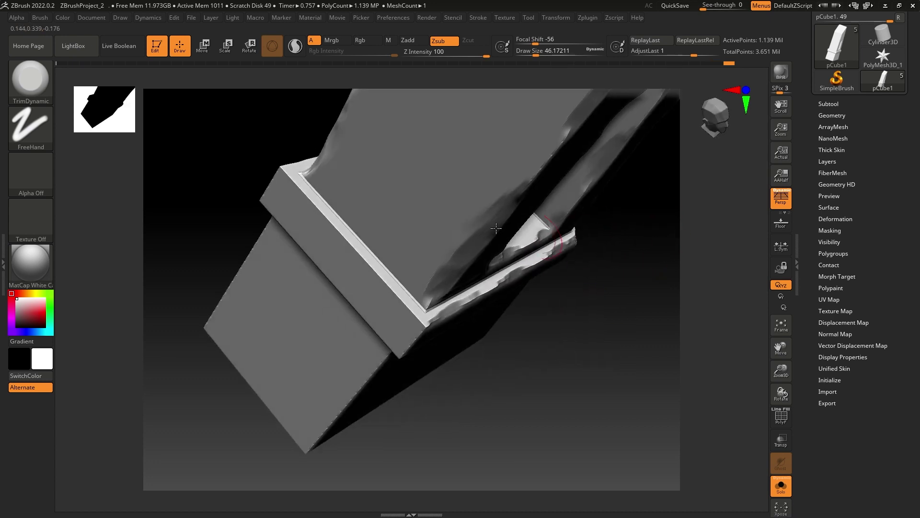
left_click_drag(319, 209, 424, 321)
mouse_move(248, 196)
left_mouse_down()
mouse_move(272, 161)
mouse_move(267, 154)
mouse_move(265, 164)
left_mouse_up()
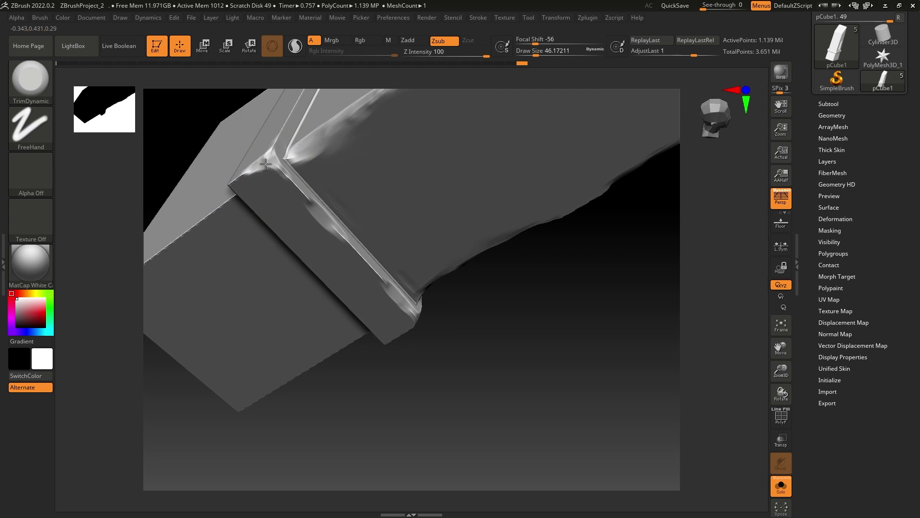
left_click_drag(523, 351, 296, 371)
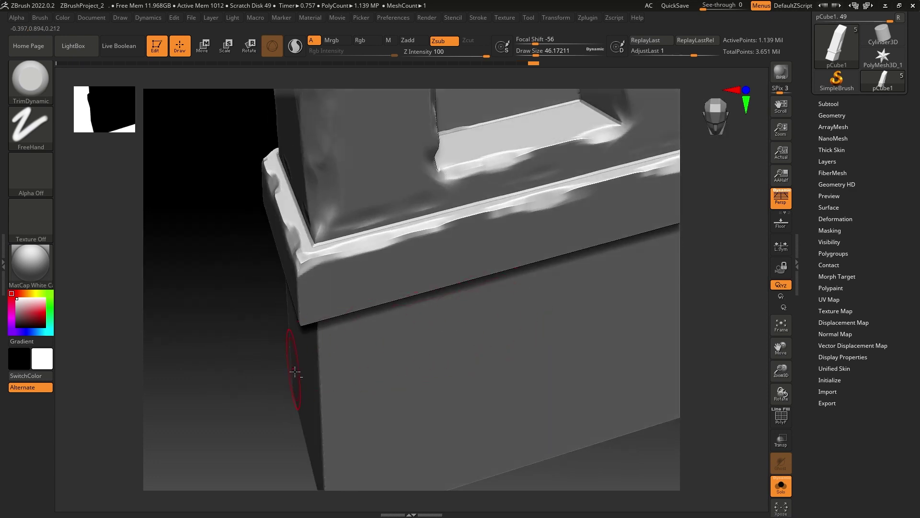
key("ctrl+z")
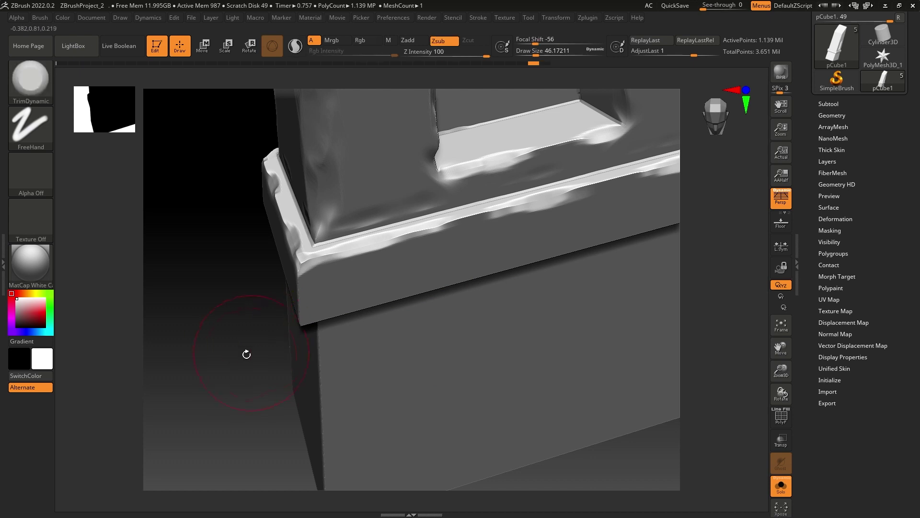
- Chip the plinth band's upper edge along the high-end side, and wear its rear corner with a draw size of 32.70957
mouse_move(230, 351)
left_mouse_down()
mouse_move(205, 312)
mouse_move(485, 257)
mouse_move(460, 298)
mouse_move(453, 294)
mouse_move(475, 306)
mouse_move(487, 275)
mouse_move(512, 255)
mouse_move(474, 260)
mouse_move(474, 226)
mouse_move(486, 237)
mouse_move(493, 230)
mouse_move(503, 250)
mouse_move(437, 261)
mouse_move(422, 344)
left_mouse_up()
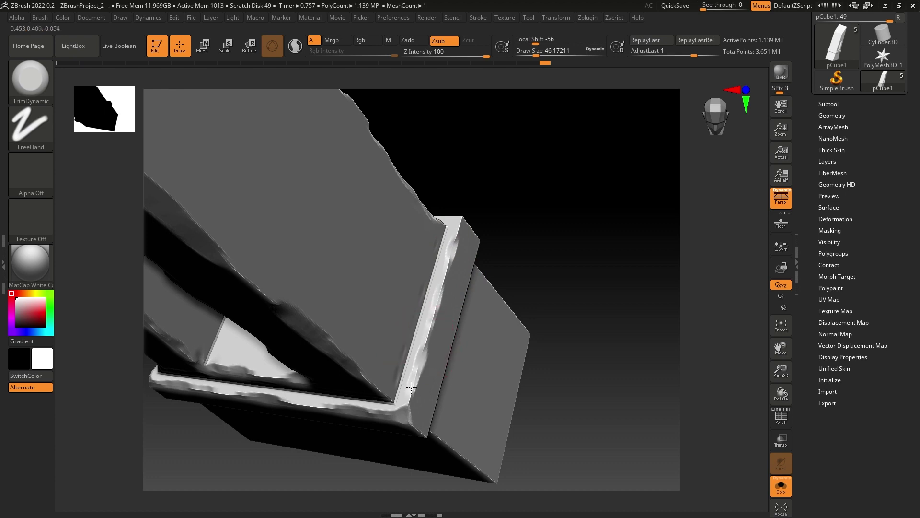
left_click(533, 53)
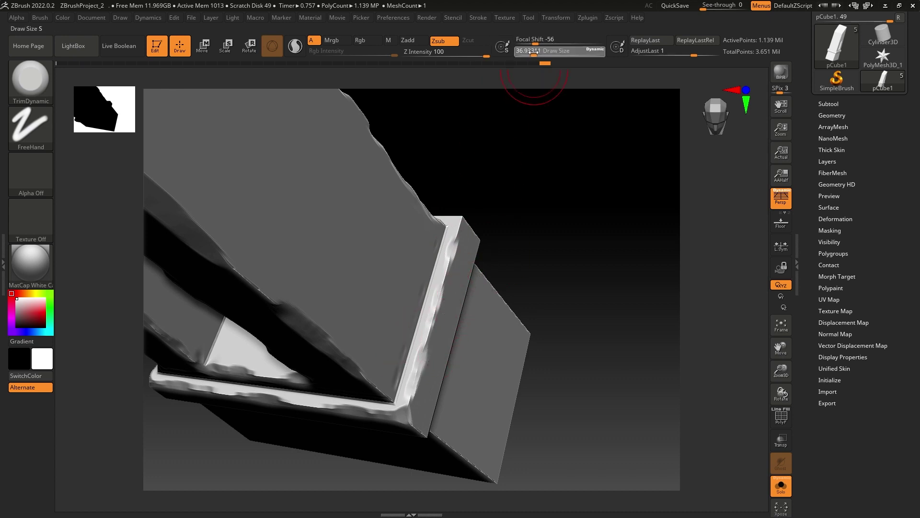
left_click_drag(594, 185, 545, 175)
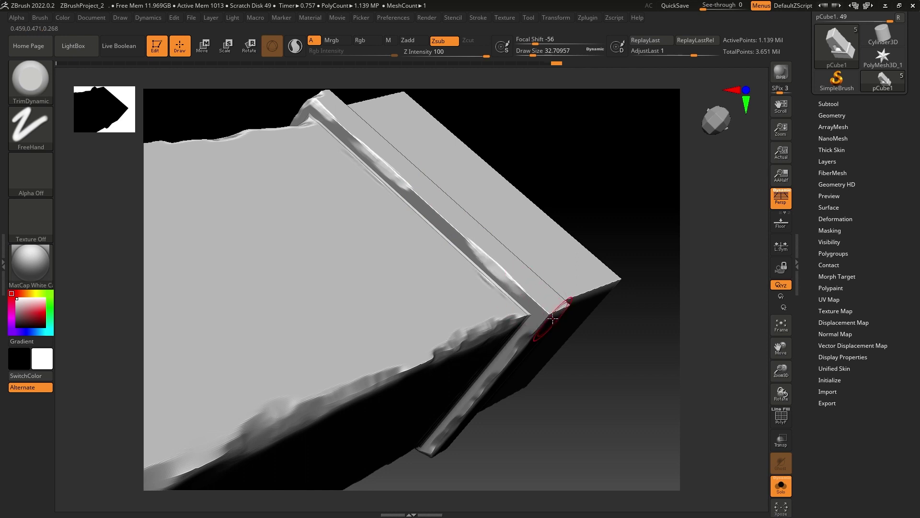
left_click_drag(590, 250, 593, 209)
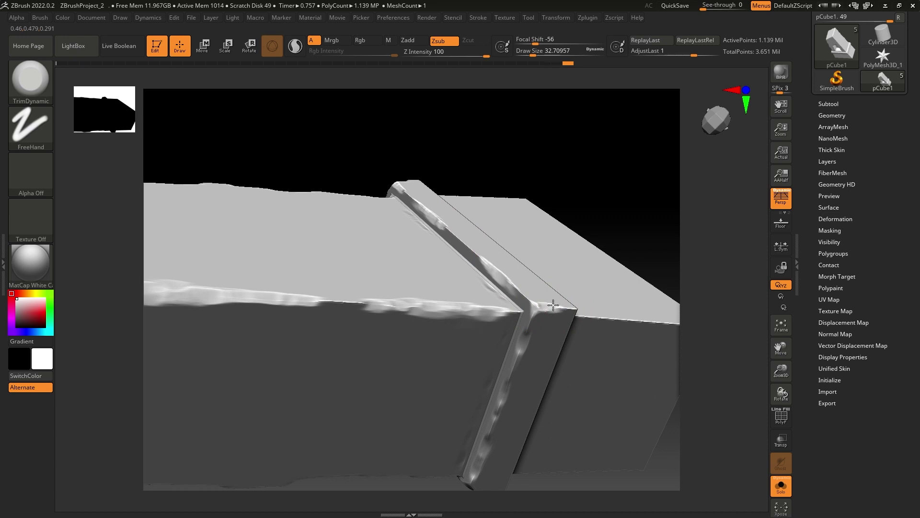
left_click_drag(719, 132, 690, 119)
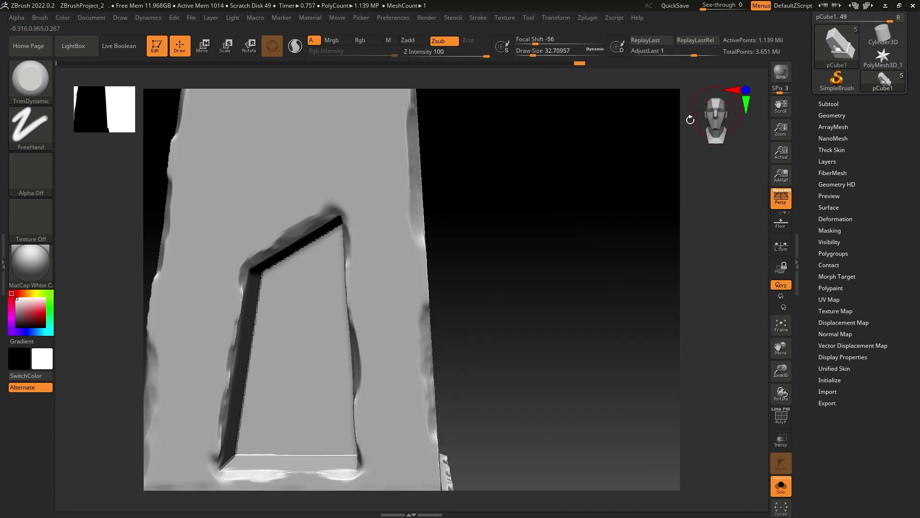
left_click_drag(529, 301, 526, 256)
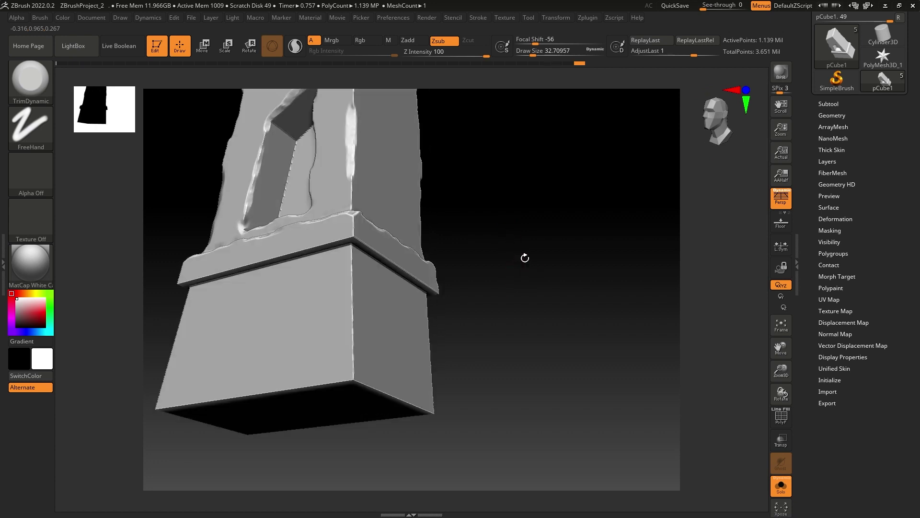
- Chip the plinth band's lower edge along the front and along the high-end side
left_click_drag(534, 205, 532, 213)
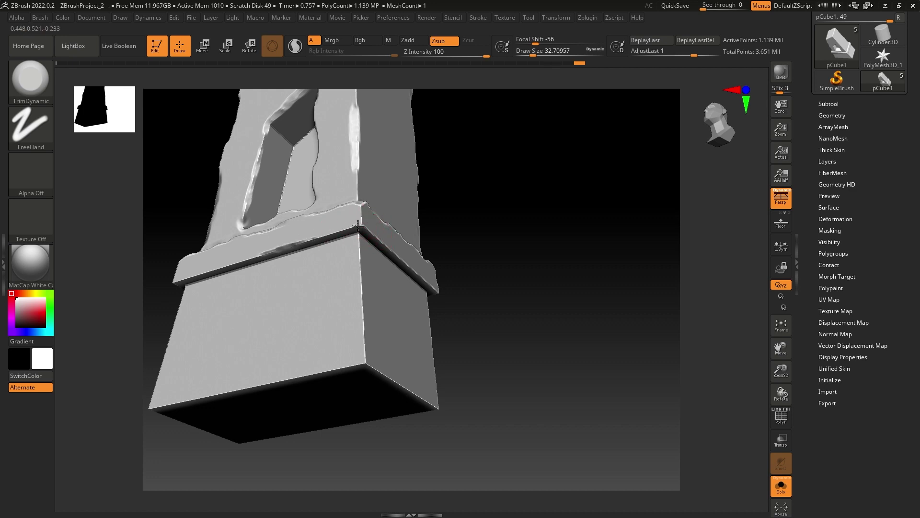
left_click_drag(540, 217, 505, 221)
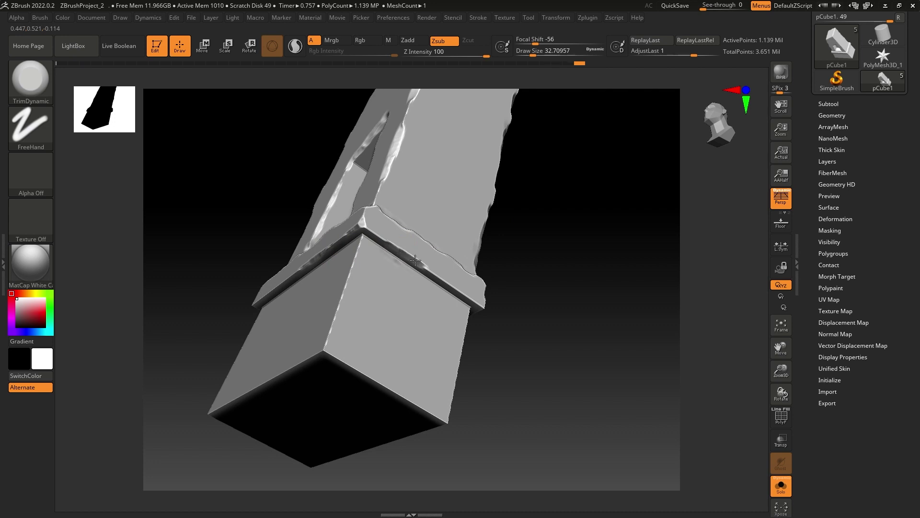
left_click_drag(564, 302, 479, 292)
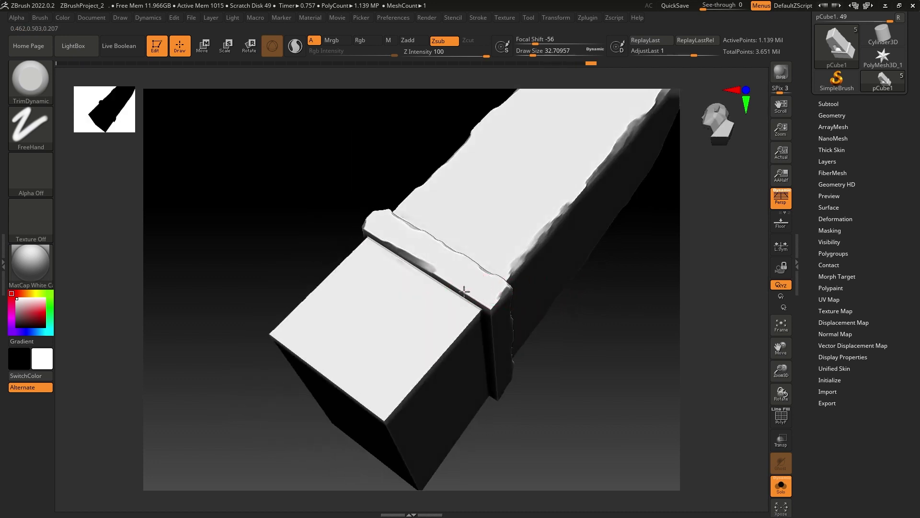
left_click_drag(578, 305, 592, 248)
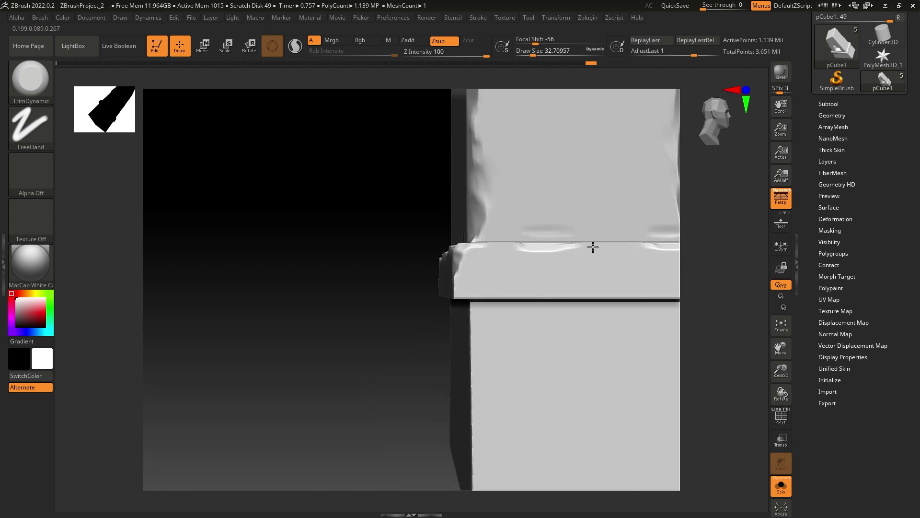
- Chip the plinth band's lower edge along the low-end side and the full width of the rear
left_click_drag(353, 257, 551, 211, "alt")
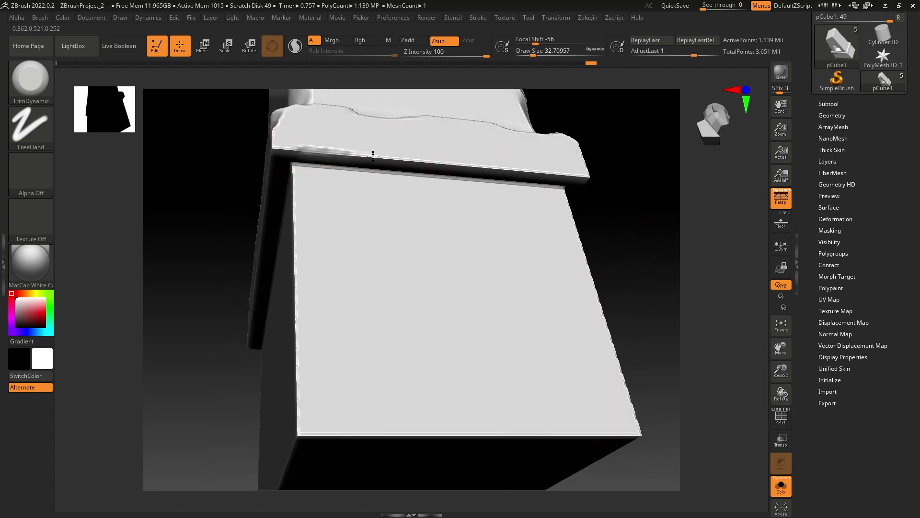
mouse_move(373, 155)
left_mouse_down()
mouse_move(558, 176)
mouse_move(630, 197)
mouse_move(366, 170)
left_mouse_up()
left_click_drag(606, 164, 541, 149)
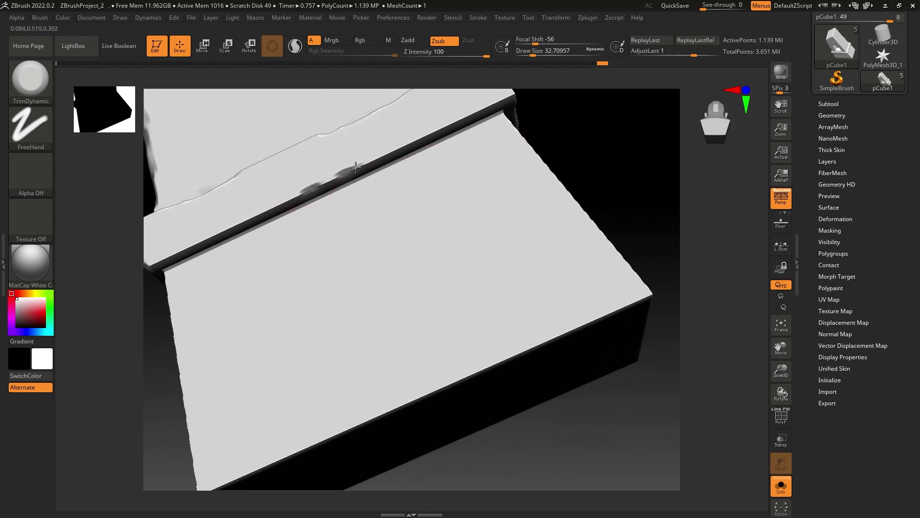
mouse_move(356, 167)
left_mouse_down()
mouse_move(382, 136)
mouse_move(405, 135)
mouse_move(388, 146)
left_mouse_up()
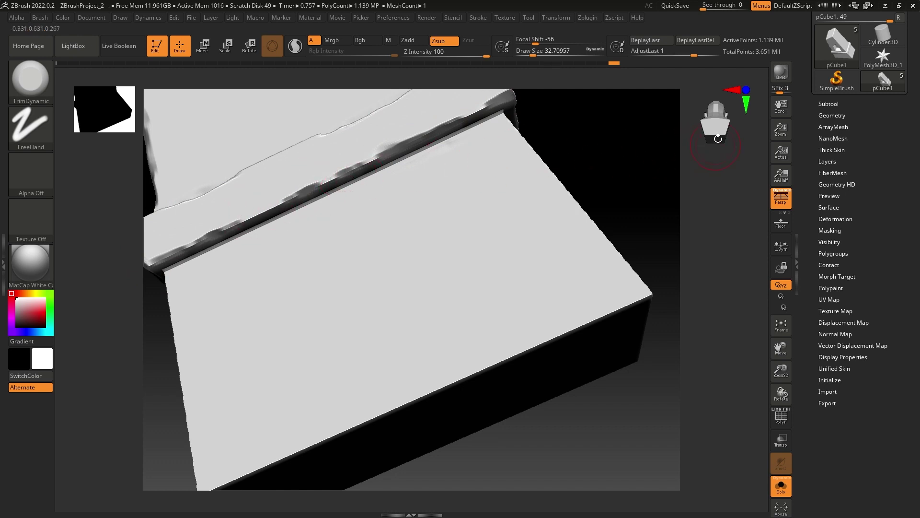
- Wear the vertical edges of the base block below the band at both front corners and the rear high-end corner
left_click_drag(594, 117, 551, 185)
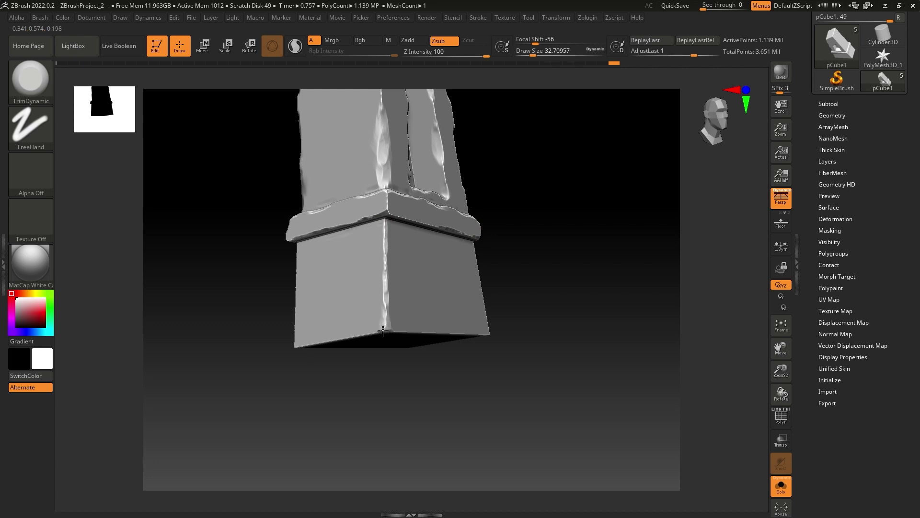
left_click_drag(508, 288, 470, 244)
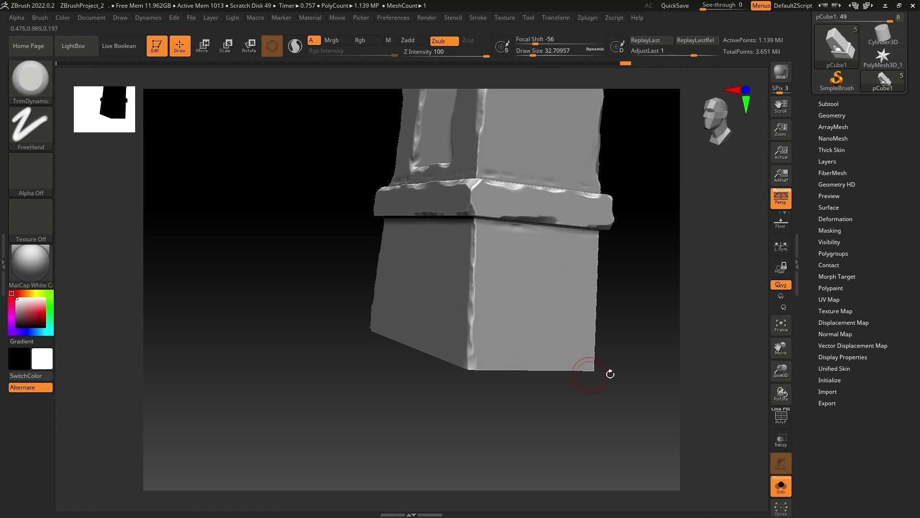
left_click_drag(610, 374, 621, 217)
left_click_drag(406, 243, 222, 276, "alt")
mouse_move(650, 206)
left_mouse_down()
mouse_move(633, 213)
mouse_move(625, 187)
mouse_move(617, 191)
left_mouse_up()
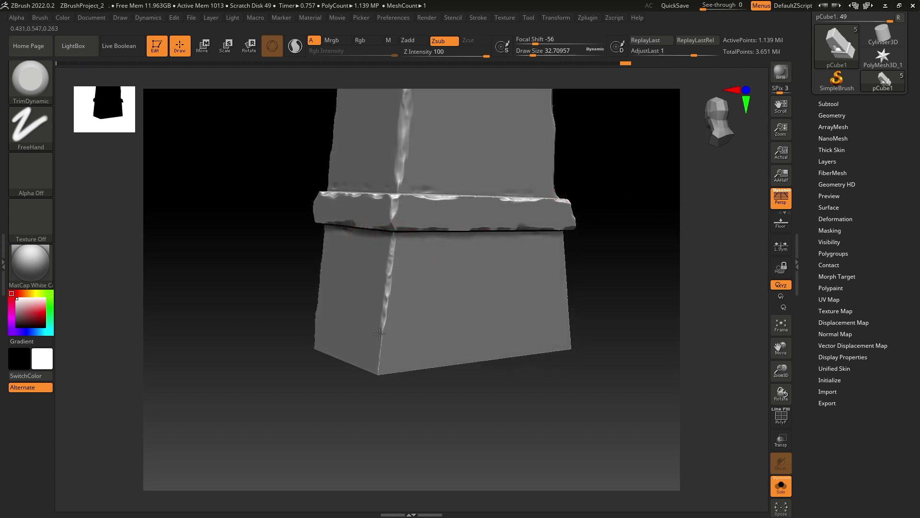
- Chip the base block's vertical edge at the rear low-end corner, from the plinth band downwards
left_click_drag(606, 301, 570, 304)
left_click_drag(304, 282, 180, 297)
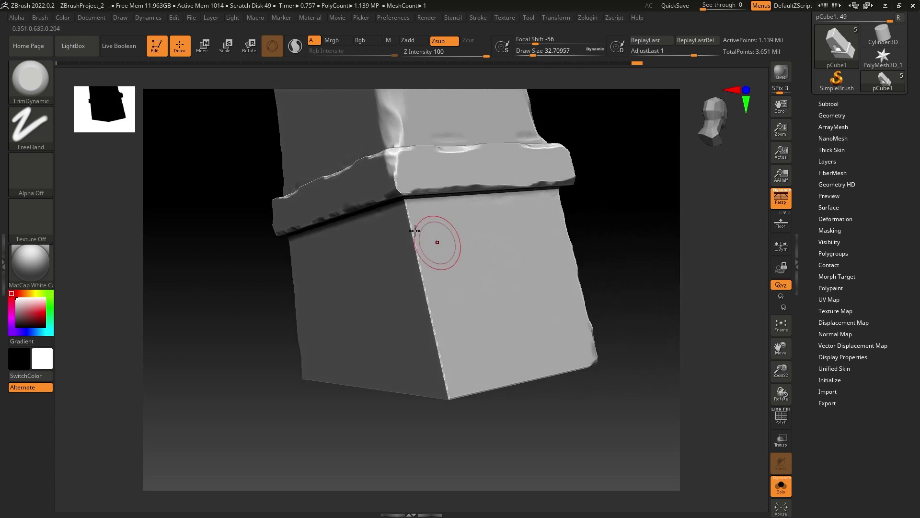
left_click_drag(414, 219, 406, 241)
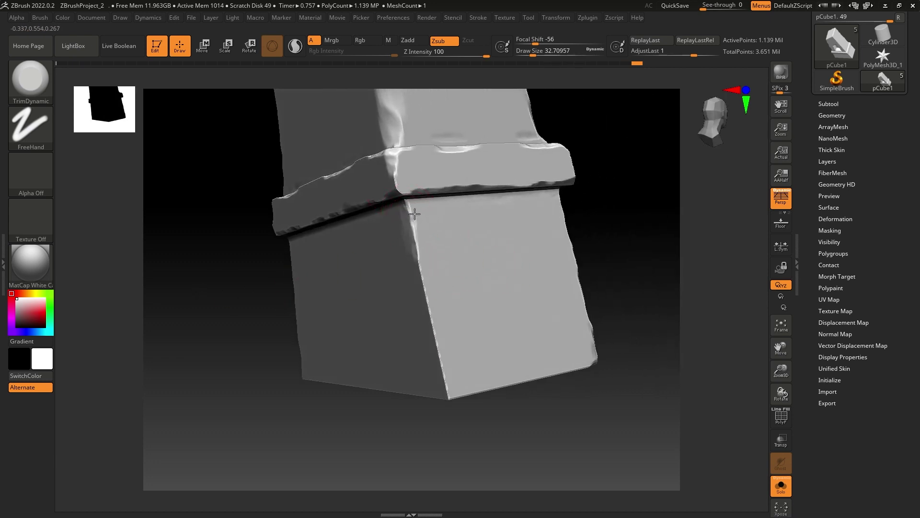
left_click_drag(419, 273, 428, 318)
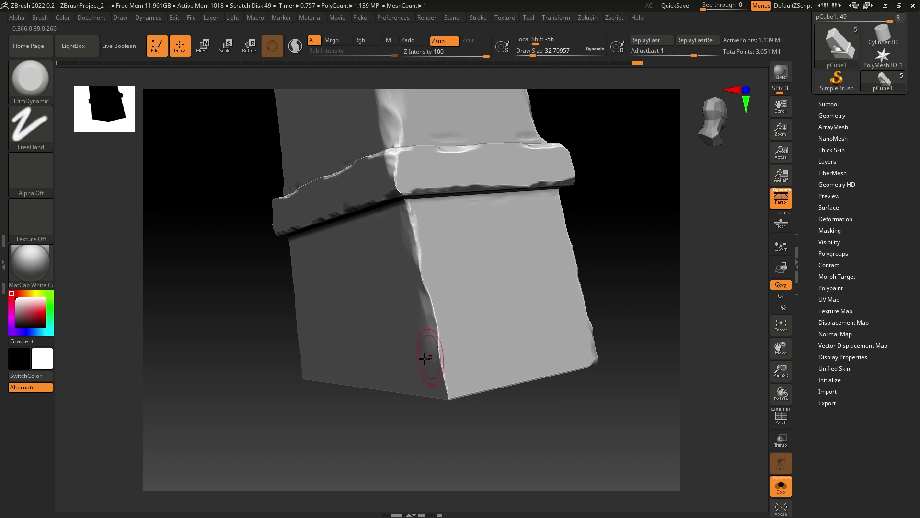
left_click_drag(668, 292, 319, 309)
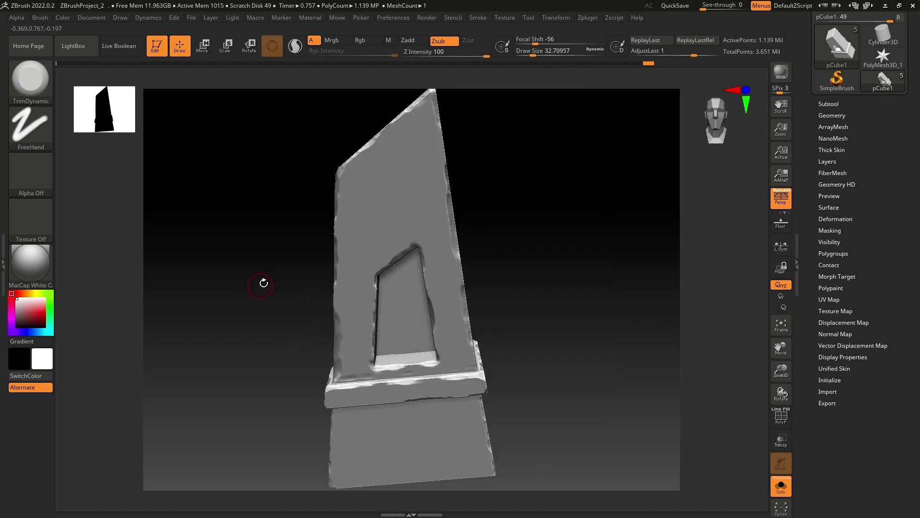
mouse_move(263, 288)
left_mouse_down("shift")
mouse_move(263, 275)
mouse_move(267, 287)
mouse_move(283, 279)
mouse_move(253, 266)
left_mouse_up("shift")
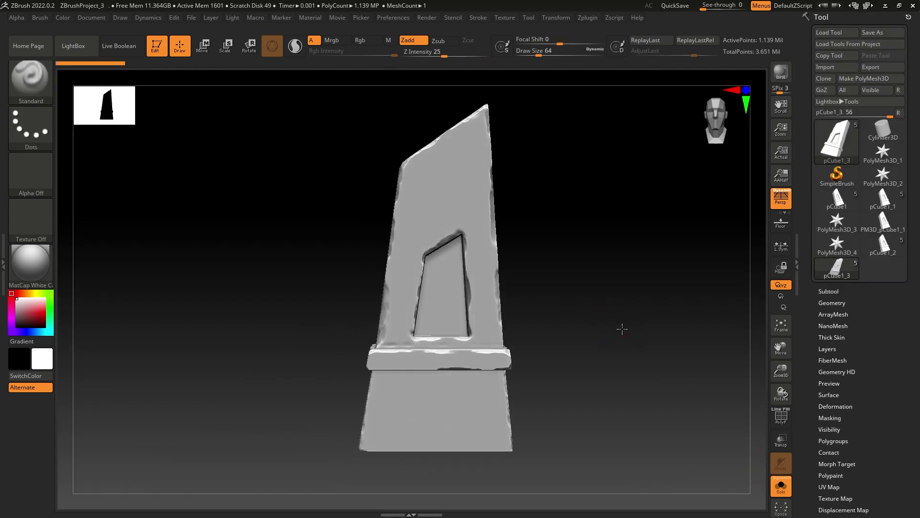
mouse_move(623, 324)
left_mouse_down()
mouse_move(649, 328)
mouse_move(631, 318)
left_mouse_up()
left_click_drag(642, 292, 602, 332, "alt")
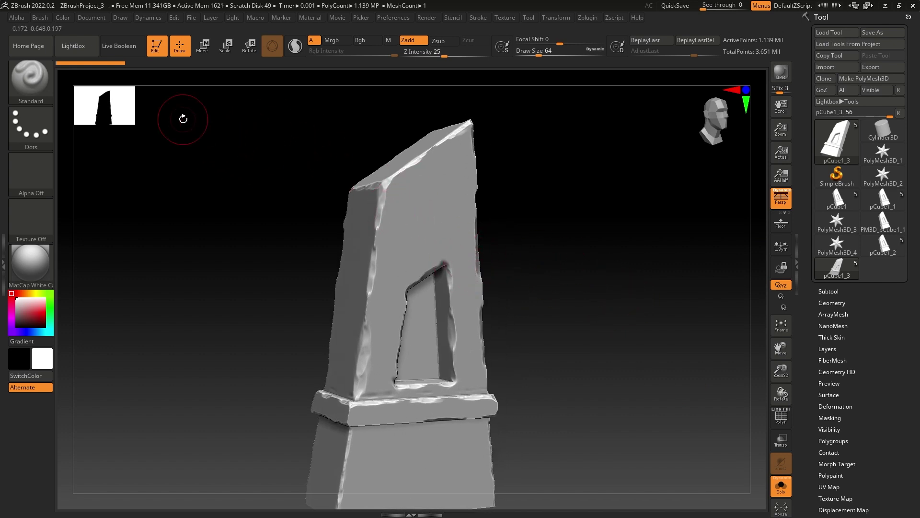
- Load the Orb_Slash01 brush from the Orb Brush folder of the brush library
left_click(74, 48)
left_click(170, 76)
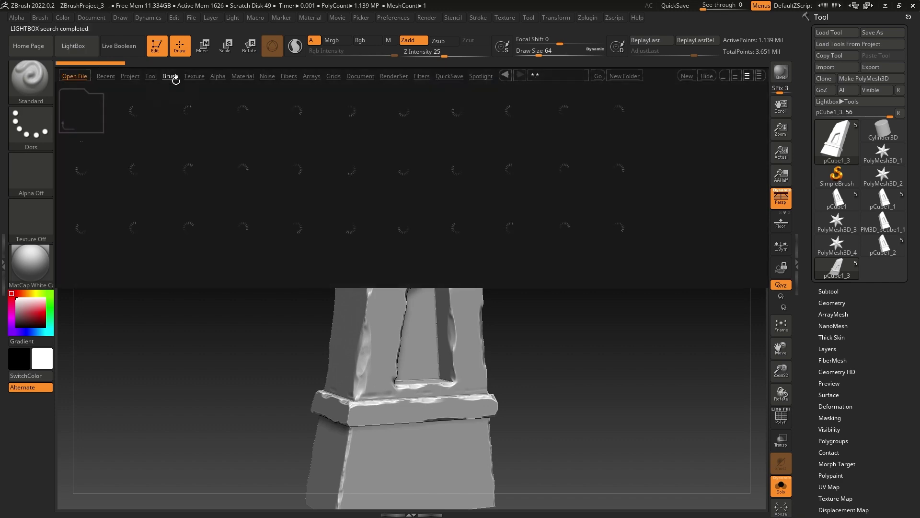
left_click(353, 225)
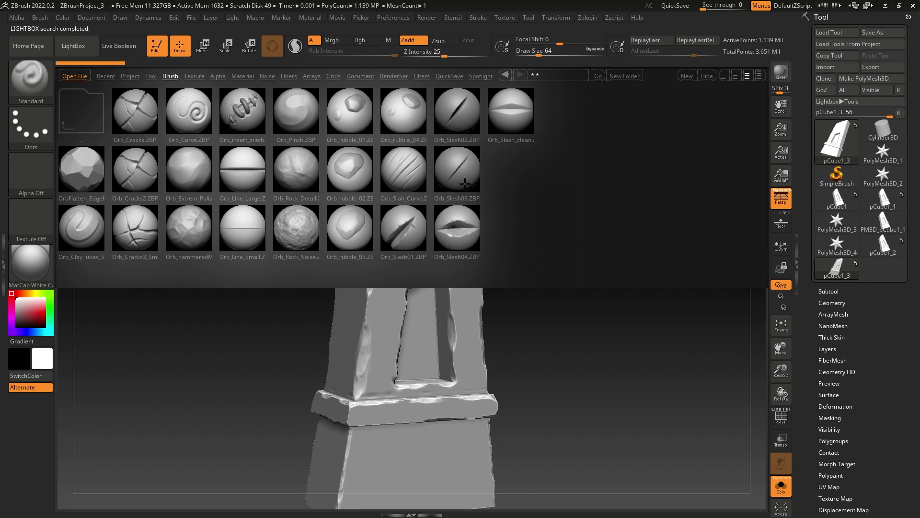
double_click(401, 227)
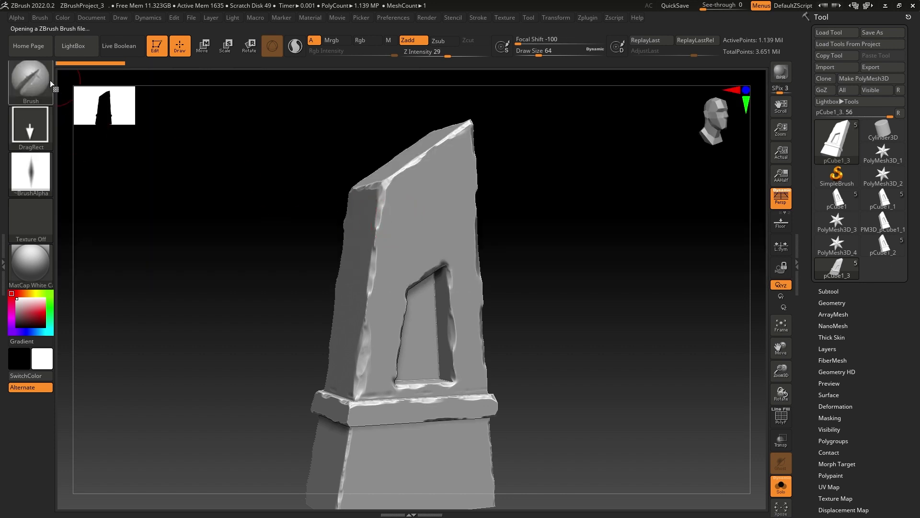
- Cut a slash across the pillar's low-end front edge above the niche, with Z Intensity 46
left_click_drag(586, 233, 582, 251)
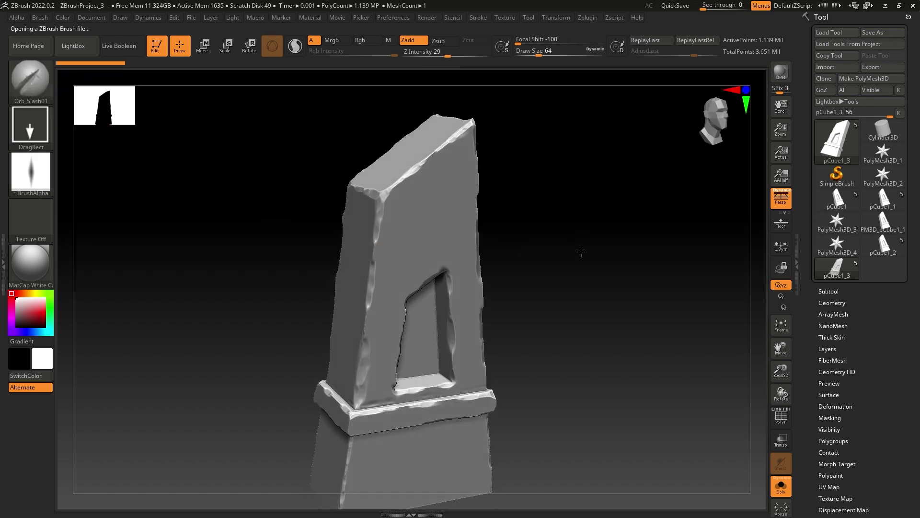
left_click_drag(456, 54, 461, 56)
left_click_drag(493, 109, 517, 109)
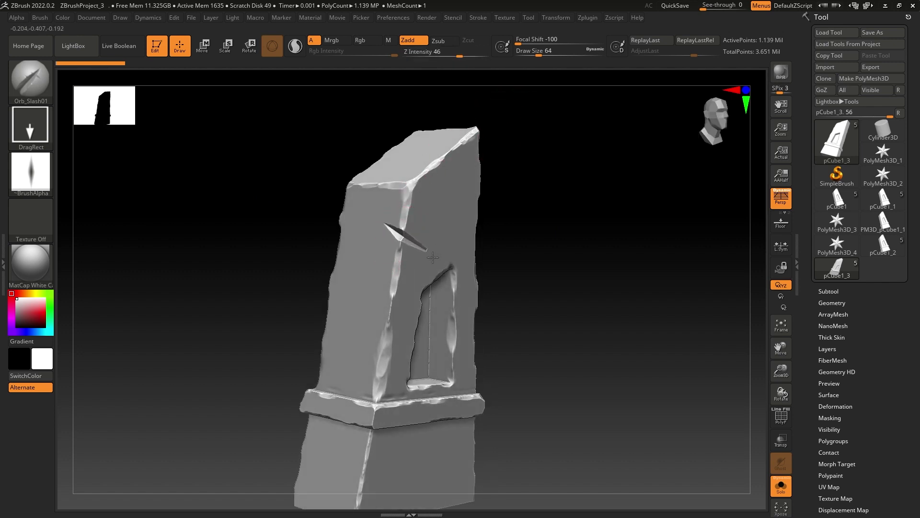
mouse_move(432, 257)
left_mouse_down()
mouse_move(407, 283)
mouse_move(418, 289)
left_mouse_up()
- Cut a slash into the high-end front edge just above the plinth band, undoing the first attempt and redoing it smaller
left_click_drag(499, 243, 517, 301)
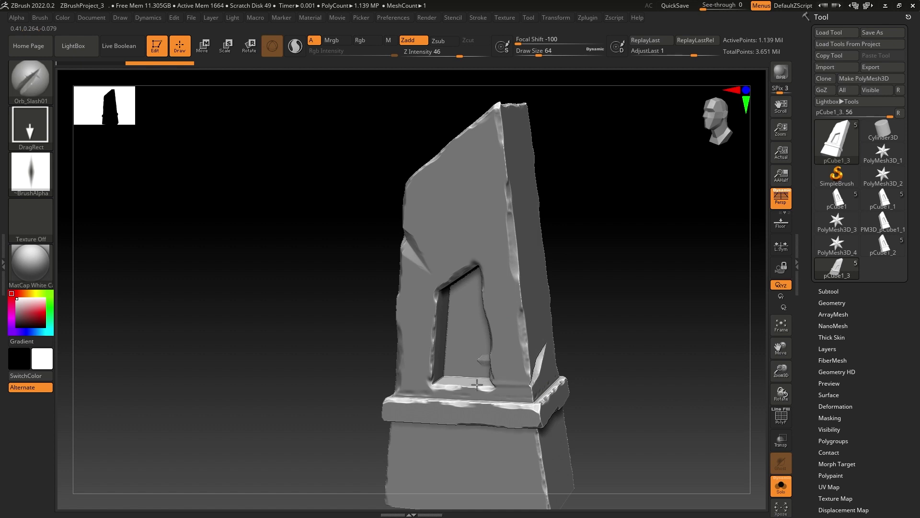
key("ctrl")
key("ctrl+z")
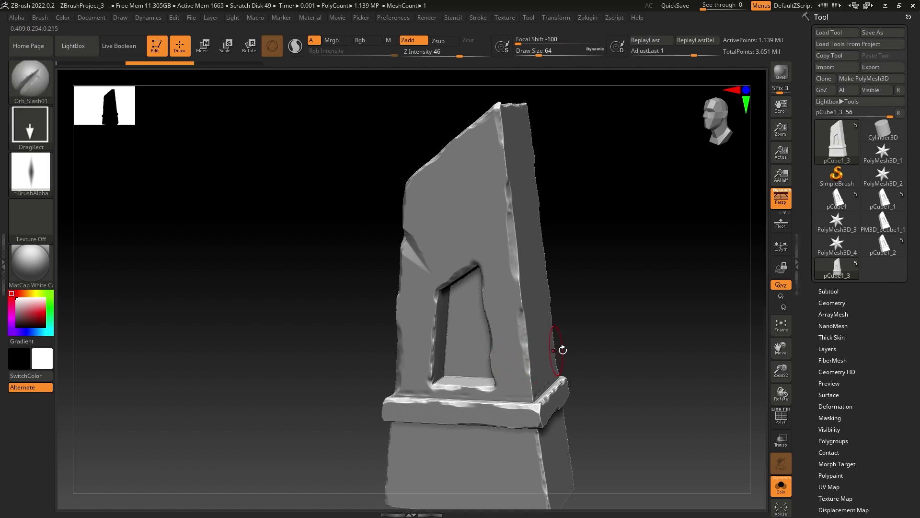
mouse_move(563, 349)
left_mouse_down()
mouse_move(573, 347)
mouse_move(559, 343)
left_mouse_up()
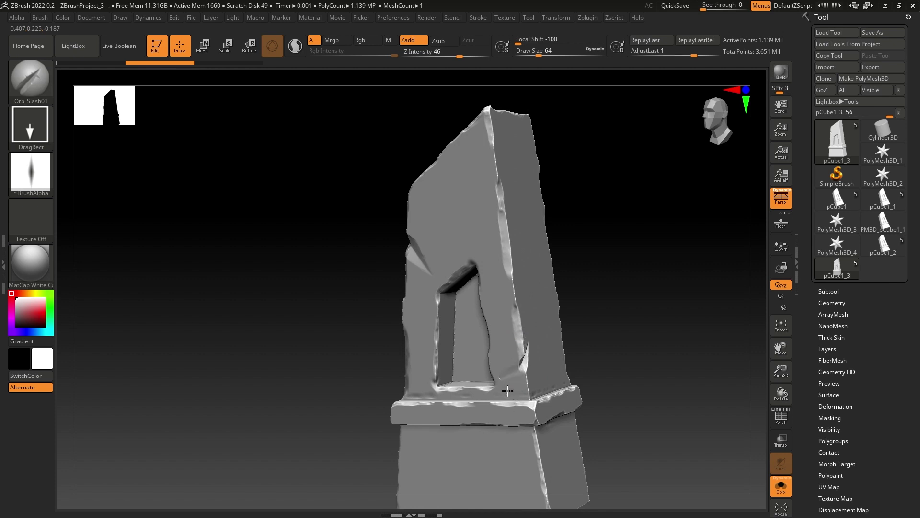
- Cut slashes into the base block's front vertical edges at the high-end and low-end corners below the band
mouse_move(594, 369)
left_mouse_down()
mouse_move(650, 354)
mouse_move(651, 345)
left_mouse_up()
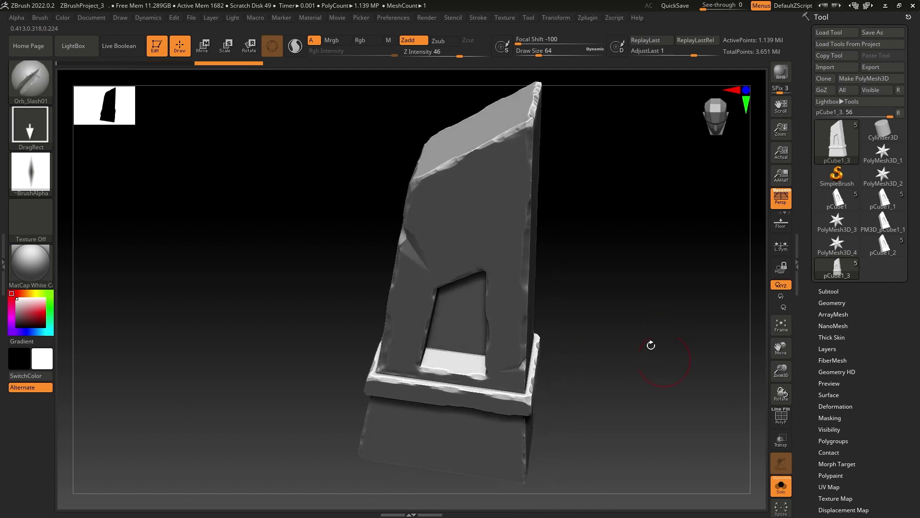
left_click_drag(651, 277, 620, 264)
left_click_drag(613, 319, 642, 337)
left_click_drag(590, 394, 576, 264, "alt")
left_click_drag(596, 348, 583, 332)
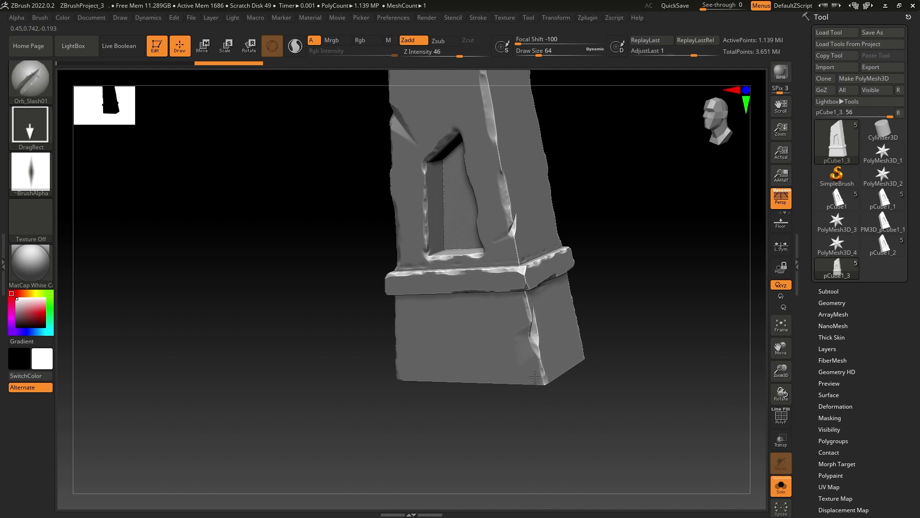
mouse_move(501, 400)
left_mouse_down()
mouse_move(503, 431)
mouse_move(428, 356)
mouse_move(431, 378)
mouse_move(453, 383)
left_mouse_up()
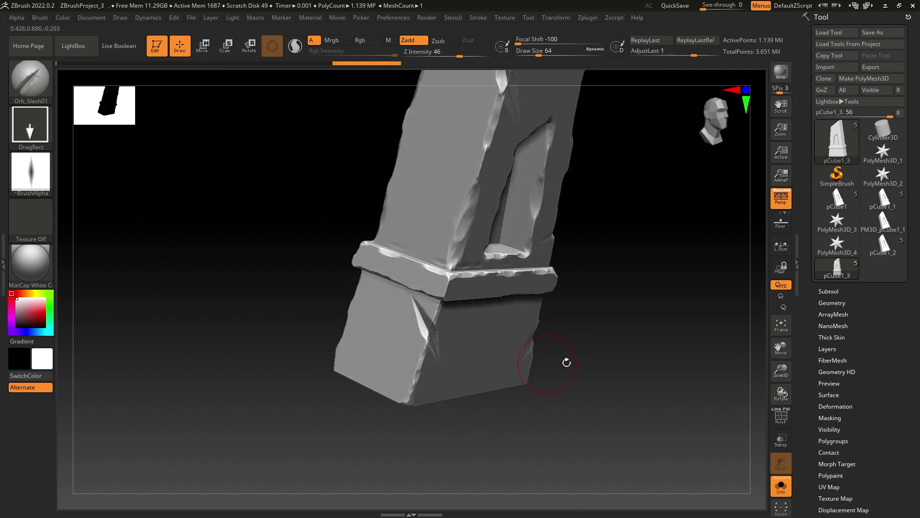
- Load the TrimSmoothBorder brush from the trim folder of the brush library
mouse_move(644, 351)
left_mouse_down()
mouse_move(630, 344)
mouse_move(640, 323)
mouse_move(637, 333)
mouse_move(650, 339)
mouse_move(647, 318)
mouse_move(590, 349)
left_mouse_up()
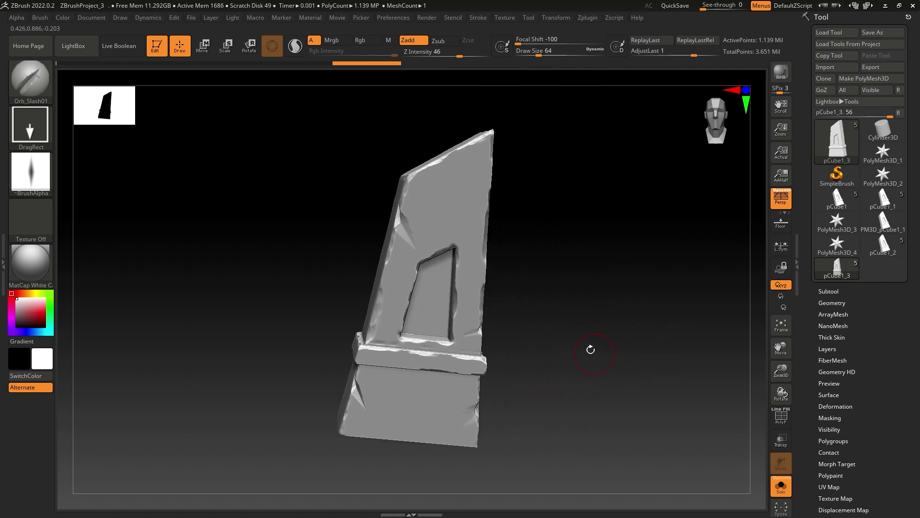
left_click(40, 89)
left_click(40, 89)
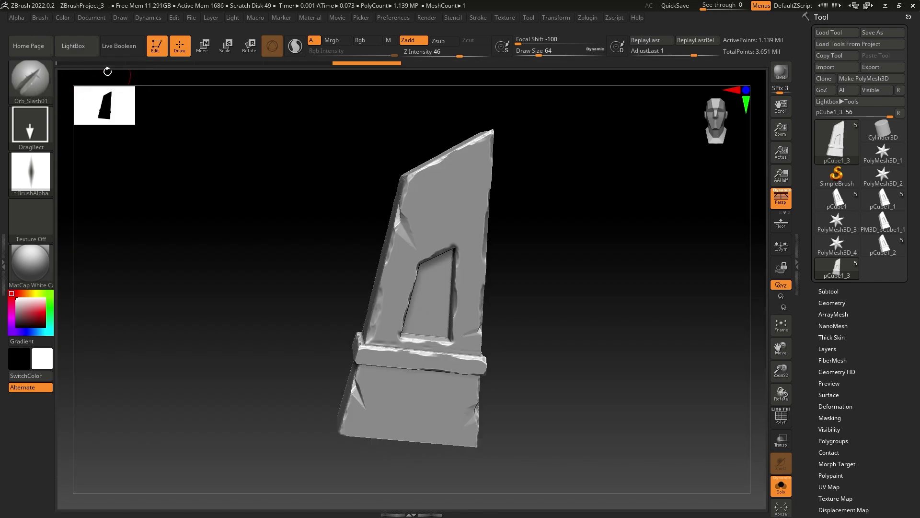
left_click(77, 46)
left_click(175, 77)
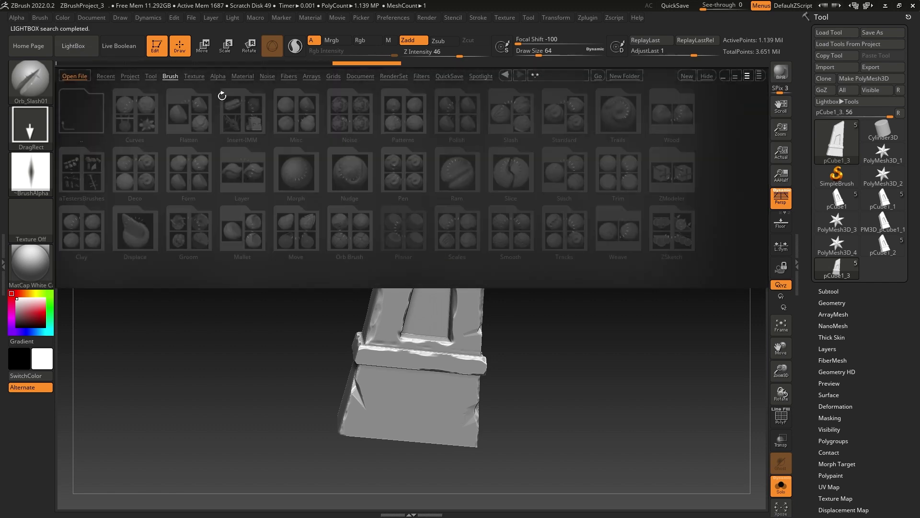
double_click(614, 190)
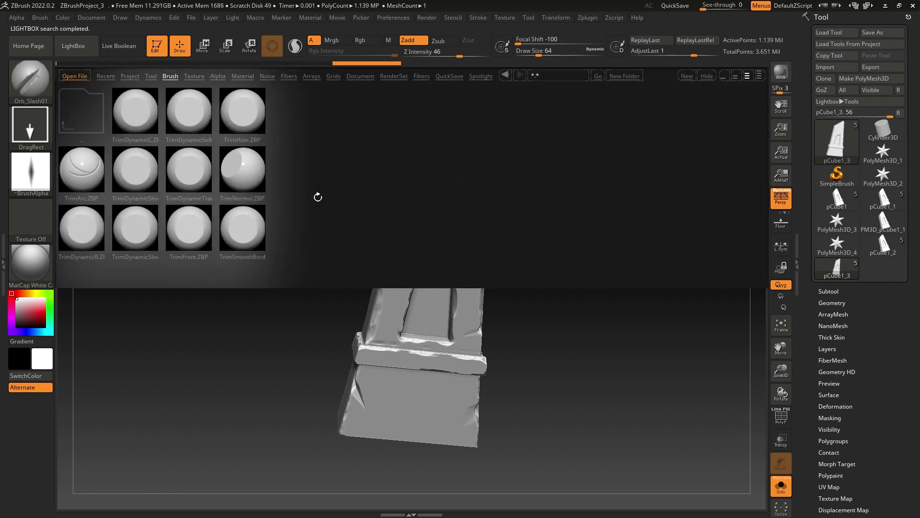
left_click(240, 226)
double_click(238, 229)
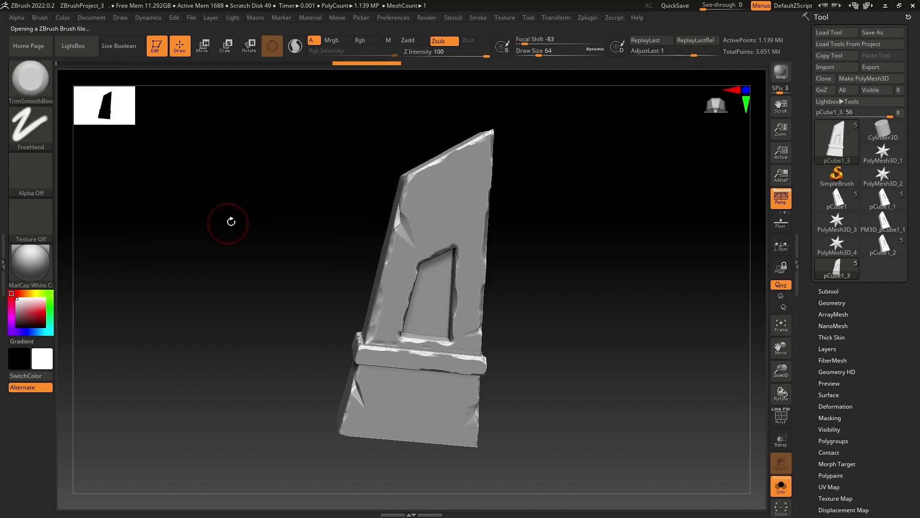
- Switch the sculpting brush to TrimDynamic
mouse_move(601, 278)
left_mouse_down()
mouse_move(642, 269)
mouse_move(665, 277)
mouse_move(605, 298)
mouse_move(620, 299)
left_mouse_up()
left_click_drag(358, 203, 358, 219)
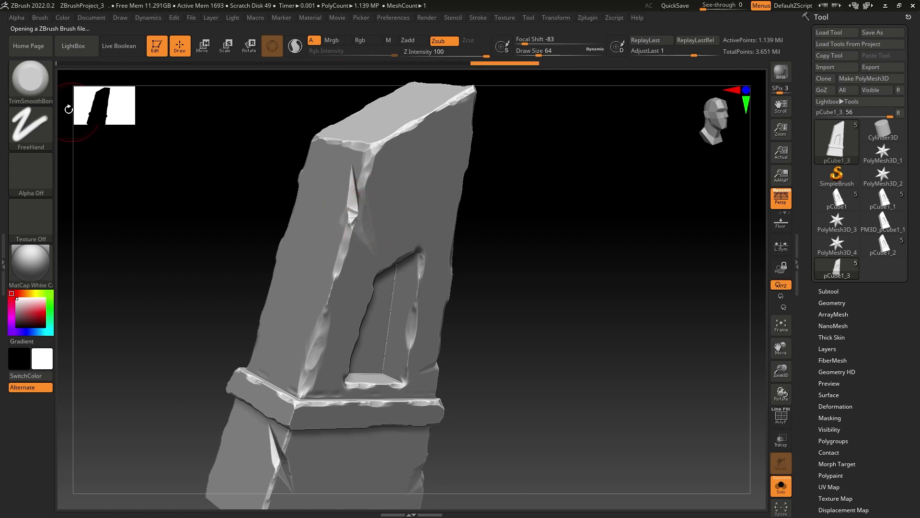
left_click(21, 87)
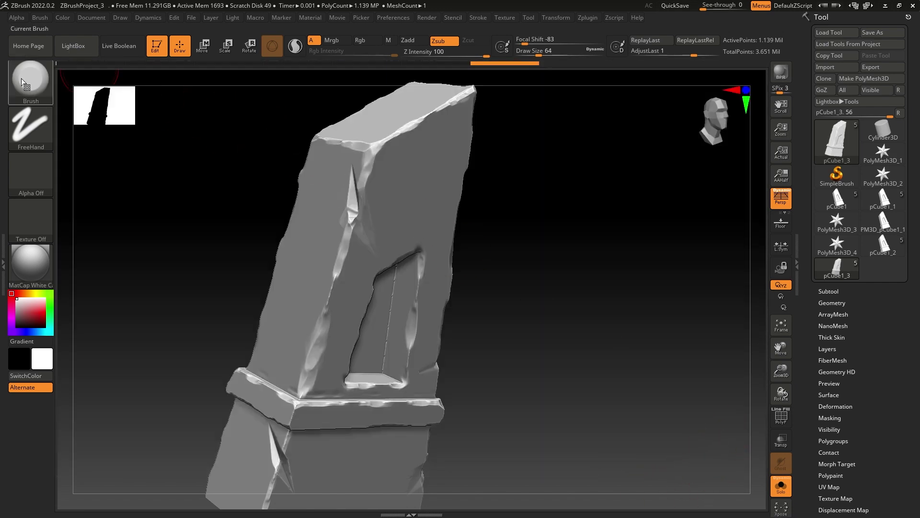
left_click(30, 82)
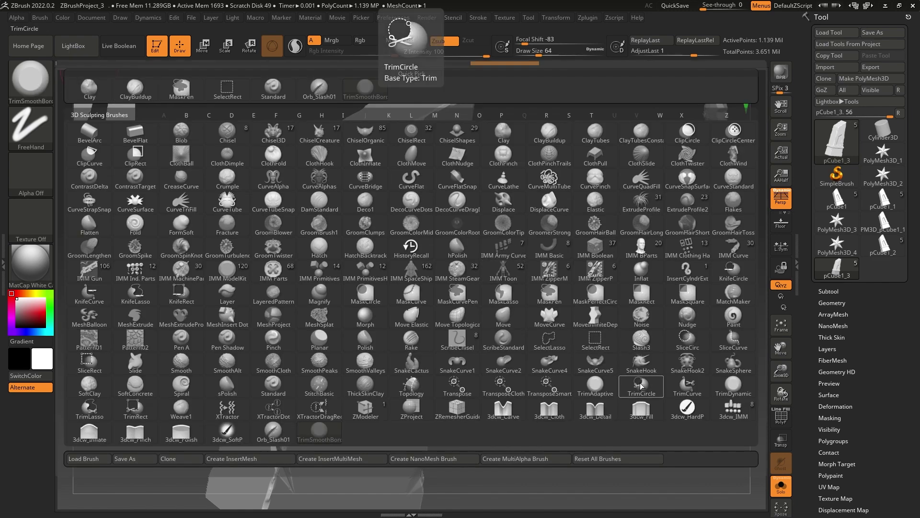
left_click(732, 388)
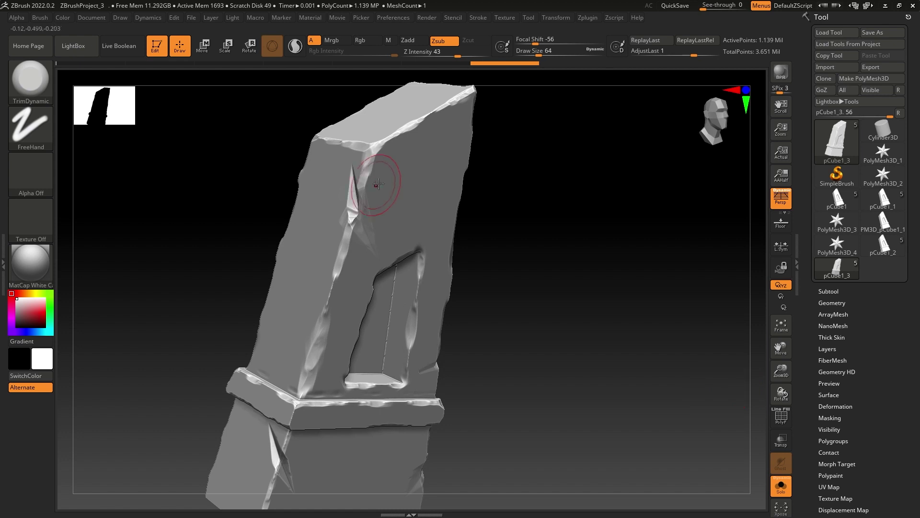
- Flatten and soften the slash on the pillar's low-end front edge above the niche with TrimDynamic strokes on both adjoining faces
left_click_drag(559, 189, 532, 192)
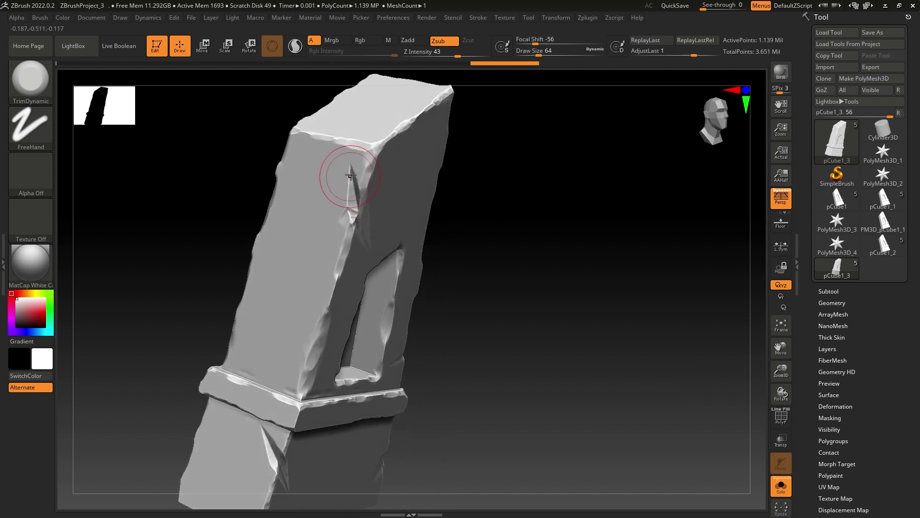
left_click_drag(346, 174, 350, 172)
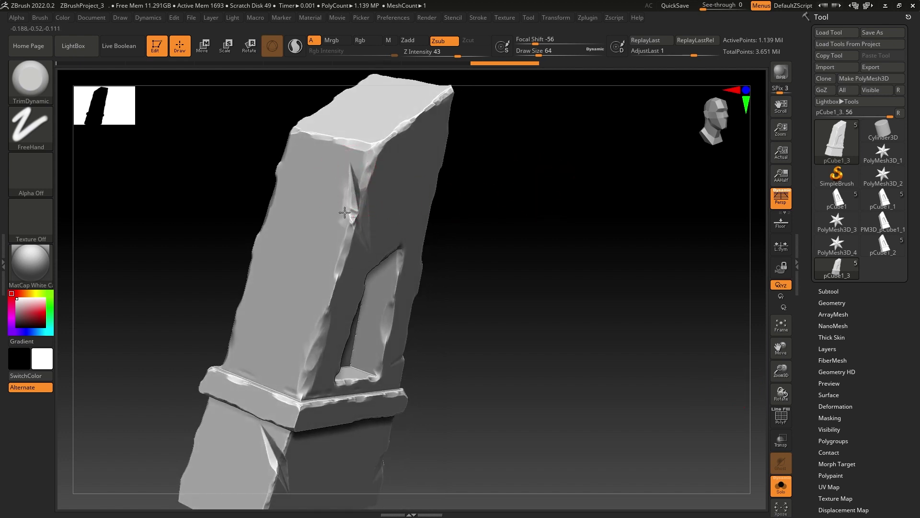
mouse_move(355, 215)
left_mouse_down()
mouse_move(359, 191)
mouse_move(356, 226)
left_mouse_up()
left_click_drag(580, 164, 552, 154)
left_click_drag(481, 181, 463, 164)
left_click_drag(379, 203, 364, 183)
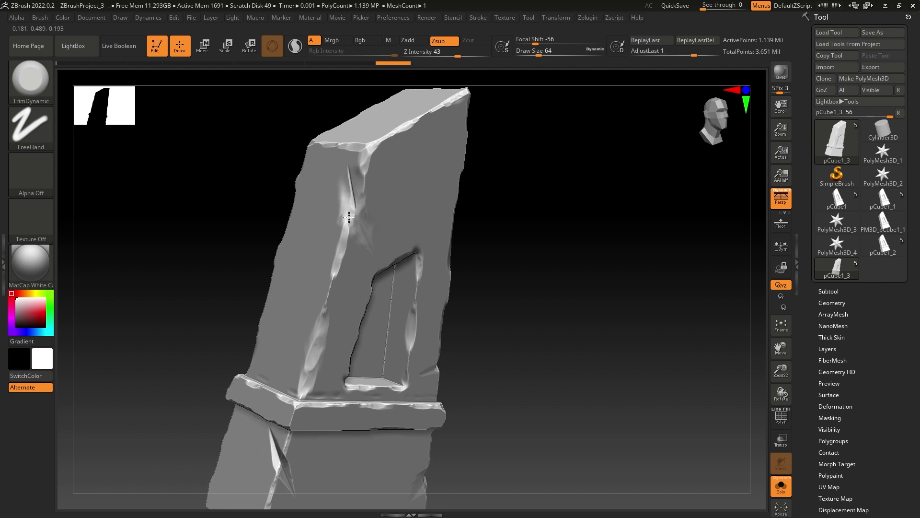
left_click_drag(375, 232, 362, 236)
left_click_drag(346, 168, 348, 183)
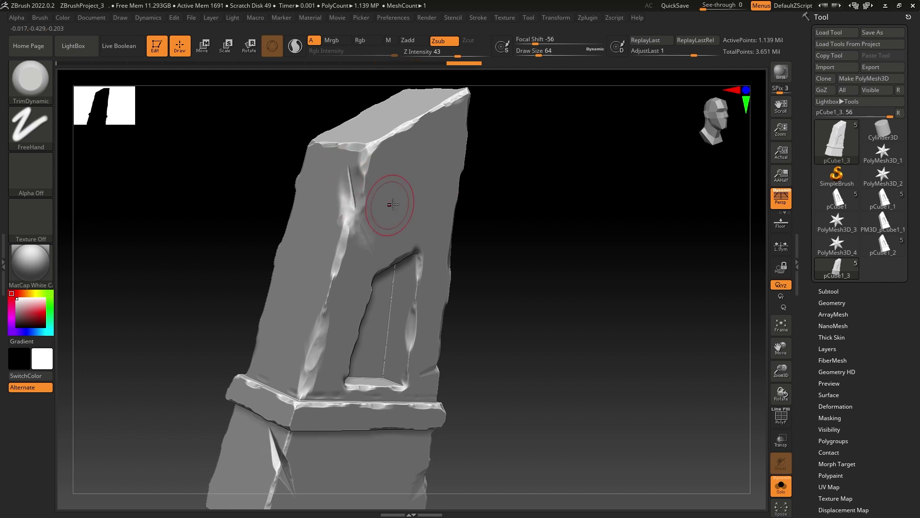
- Trim the high-end front edge slashes just above the plinth band and on the base block, using Draw Size 28.75
mouse_move(744, 327)
left_mouse_down()
mouse_move(651, 308)
mouse_move(657, 315)
left_mouse_up()
left_click_drag(610, 283, 568, 150, "alt")
left_click_drag(589, 214, 605, 251, "alt")
left_click_drag(621, 235, 572, 194, "alt")
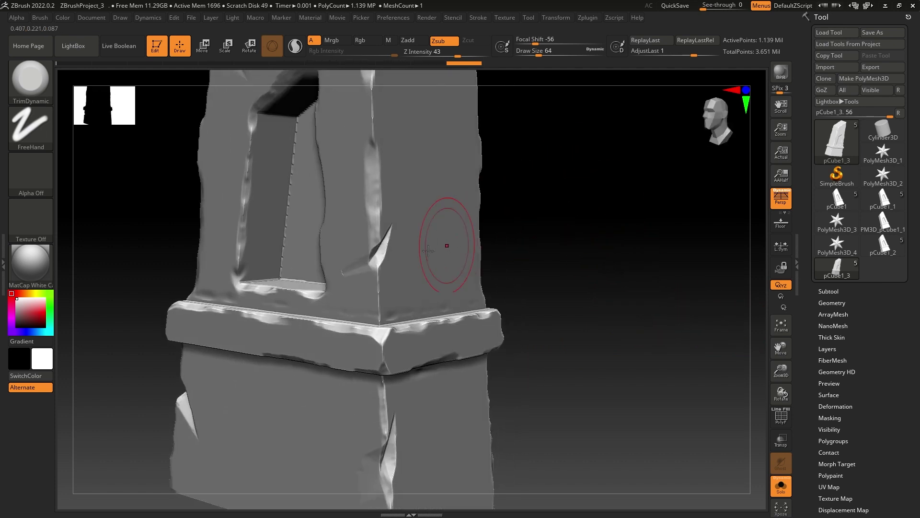
left_click_drag(536, 55, 531, 55)
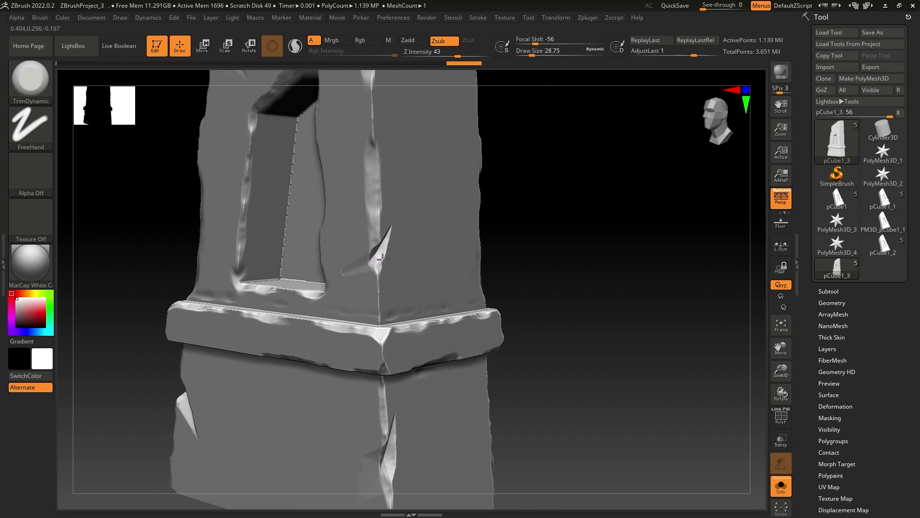
mouse_move(392, 236)
left_mouse_down()
mouse_move(387, 229)
mouse_move(356, 269)
mouse_move(386, 233)
left_mouse_up()
mouse_move(548, 228)
left_mouse_down()
mouse_move(608, 216)
mouse_move(605, 164)
mouse_move(505, 173)
left_mouse_up()
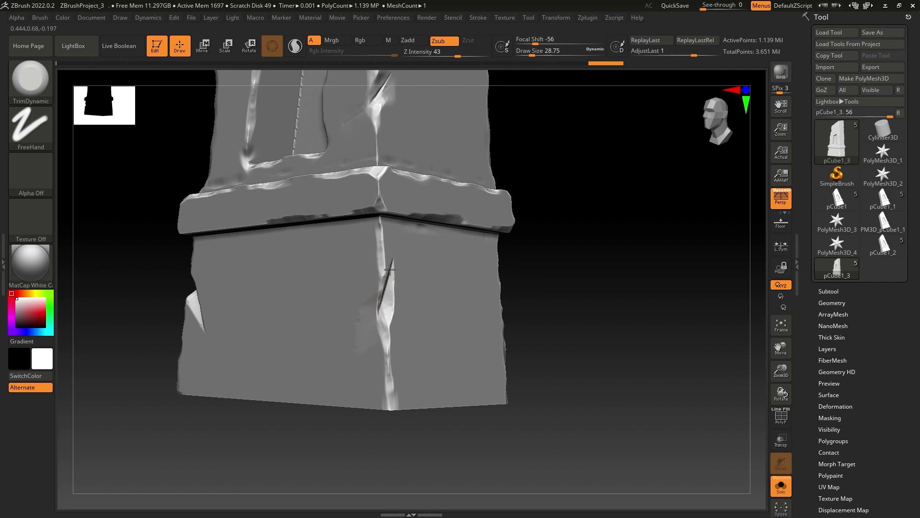
left_click_drag(389, 269, 392, 263)
- Load the MalletFast brush from the Mallet folder of the brush library
left_click_drag(120, 171, 84, 144)
left_click(32, 82)
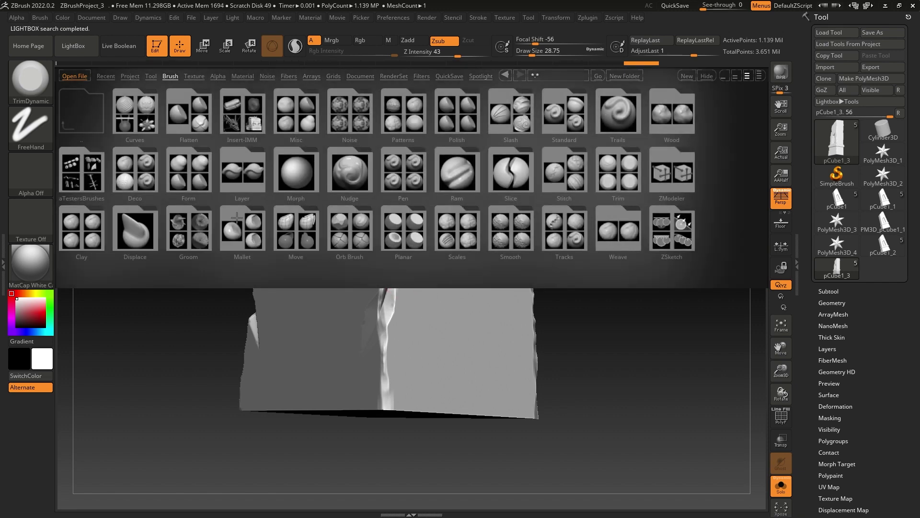
double_click(237, 218)
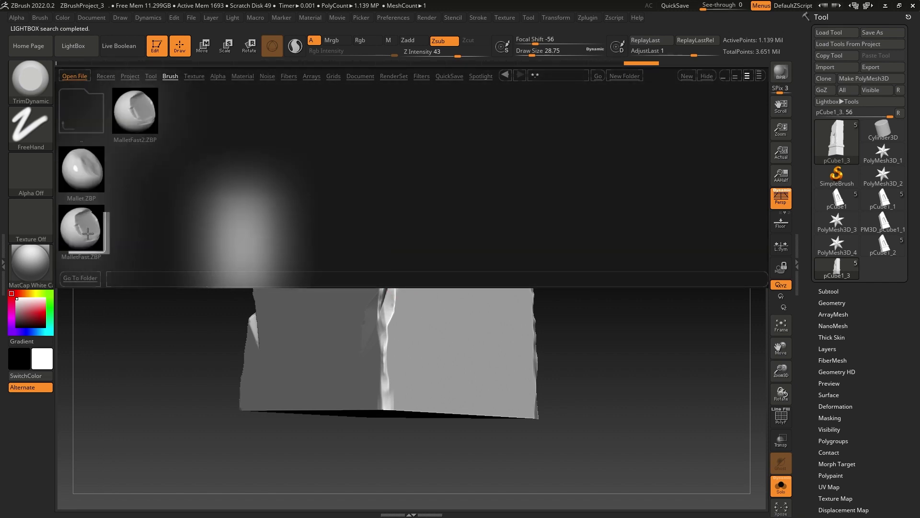
double_click(83, 226)
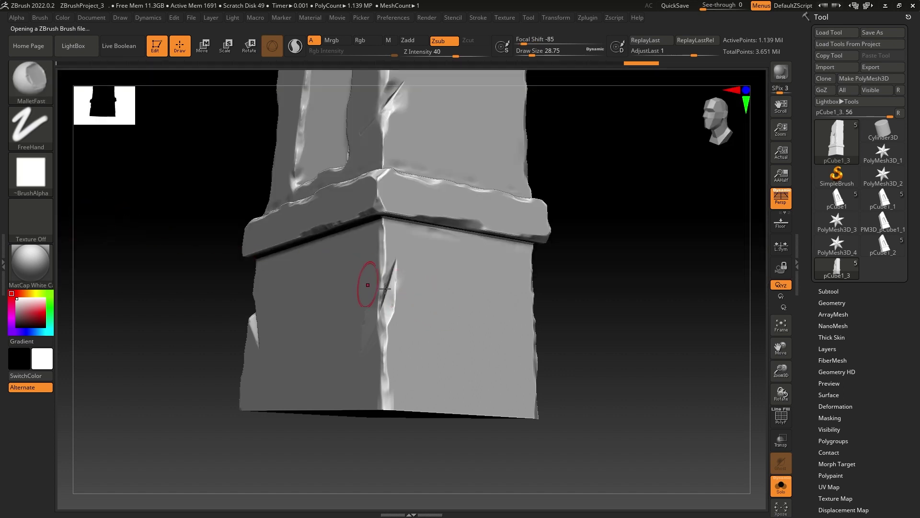
- Chip rough stone texture into the slash on the base block's high-end front vertical edge with MalletFast
left_click_drag(394, 276, 389, 307)
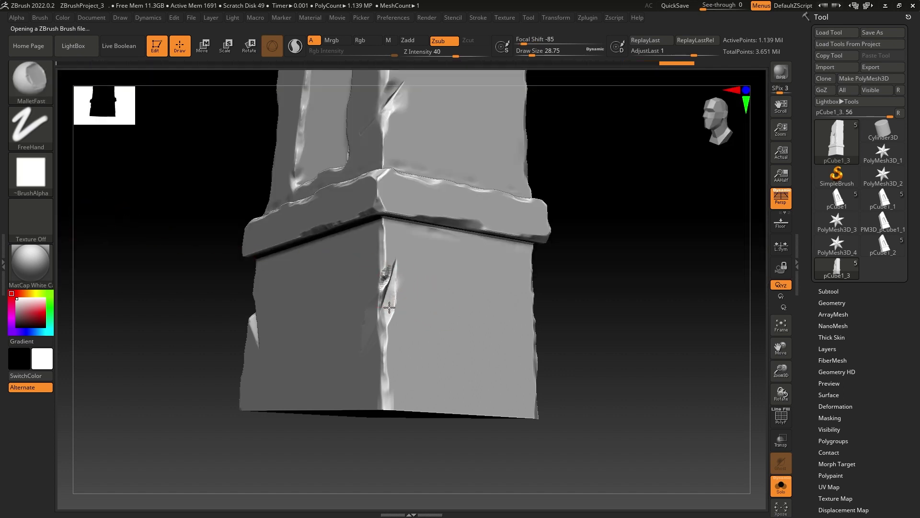
mouse_move(608, 288)
left_mouse_down()
mouse_move(610, 315)
mouse_move(582, 309)
mouse_move(607, 286)
mouse_move(595, 287)
left_mouse_up()
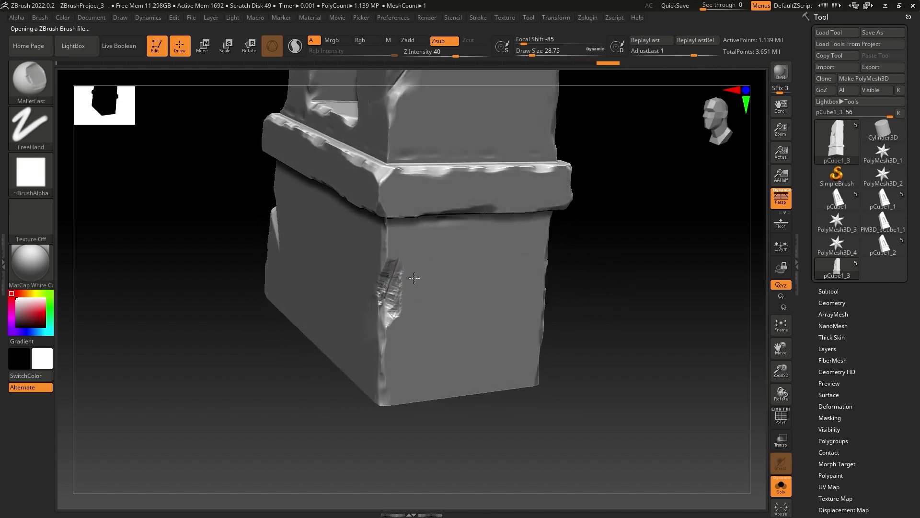
left_click_drag(643, 287, 664, 294)
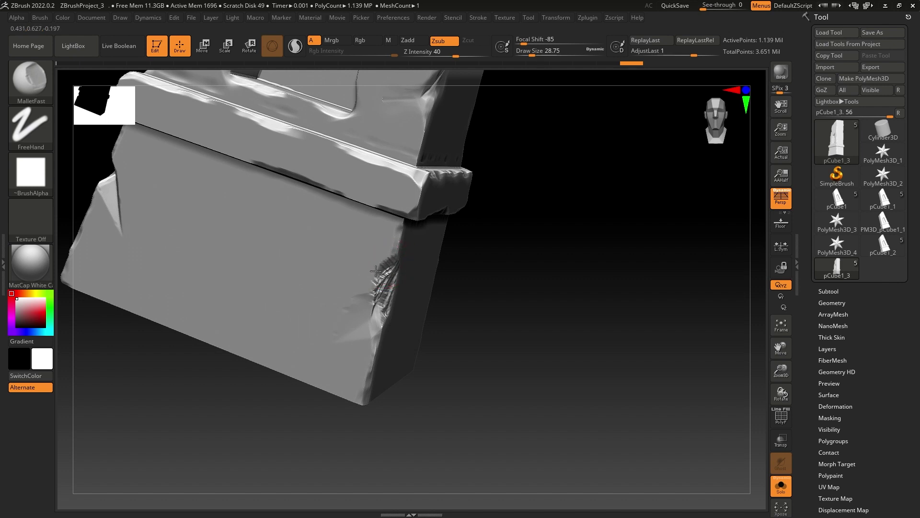
left_click_drag(363, 296, 376, 303)
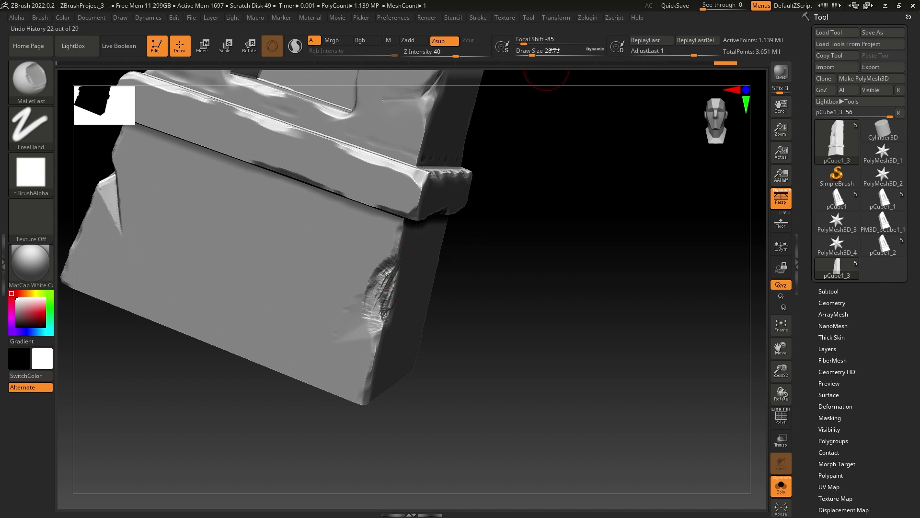
- Set Draw Size to 56.467 and widen the chipped area on the base block's high-end front edge upward, downward and sideways
left_click_drag(530, 51, 537, 52)
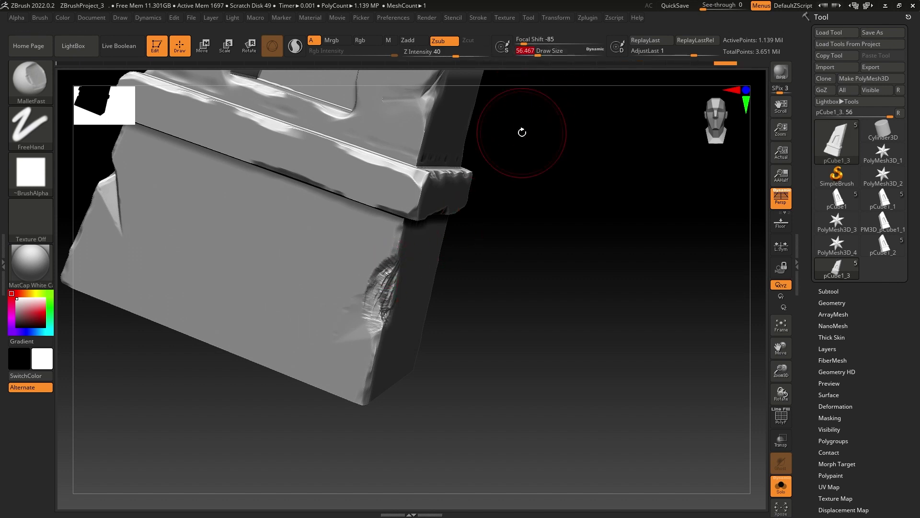
left_click_drag(528, 195, 481, 196)
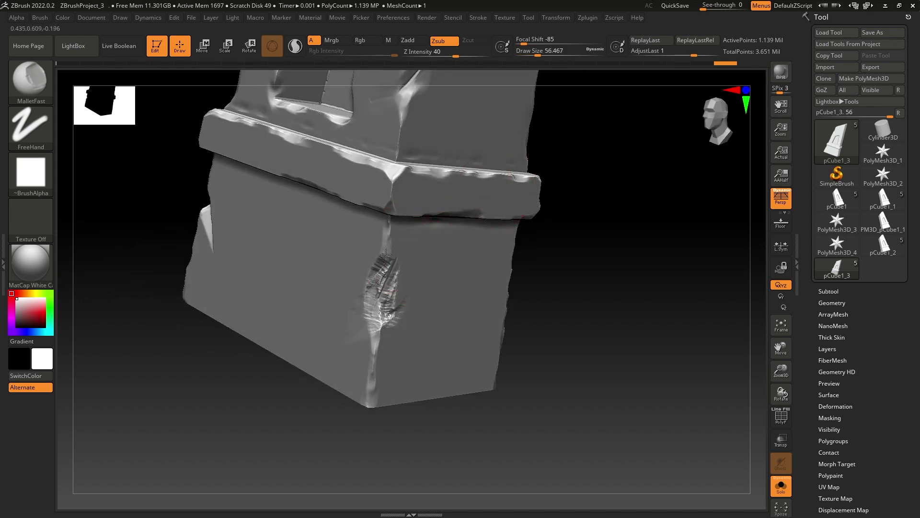
left_click_drag(386, 255, 399, 292)
mouse_move(386, 330)
left_mouse_down()
mouse_move(376, 357)
mouse_move(359, 324)
left_mouse_up()
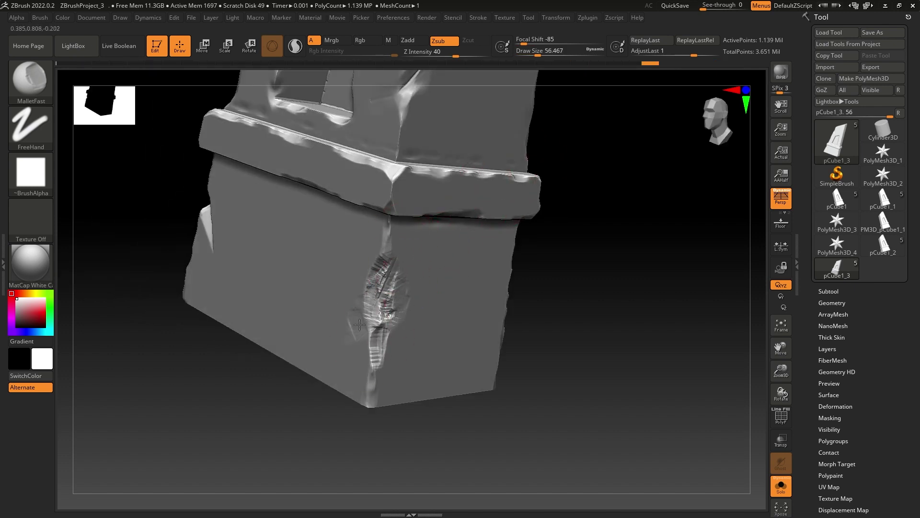
left_click_drag(370, 280, 374, 346)
left_click_drag(382, 299, 372, 356)
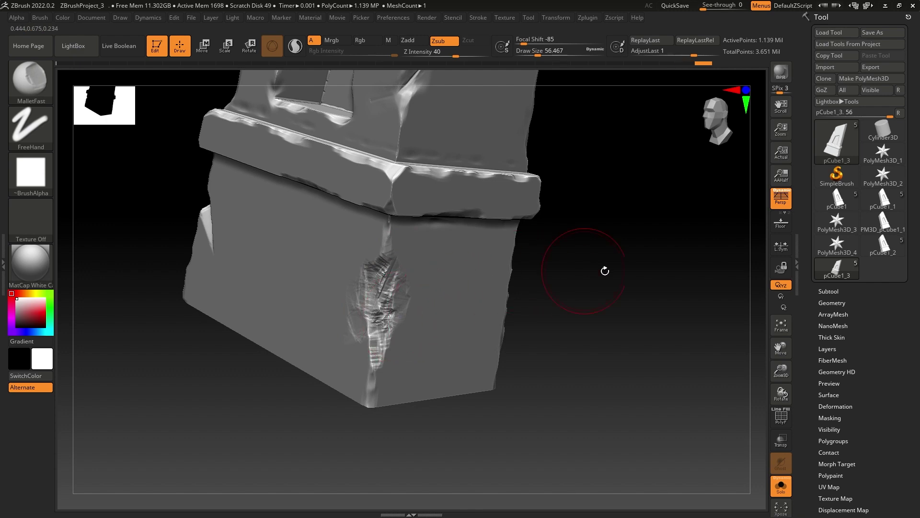
- Chip the slash on the base block's low-end front vertical edge below the band with MalletFast strokes
mouse_move(632, 270)
left_mouse_down()
mouse_move(597, 230)
mouse_move(596, 257)
mouse_move(628, 269)
mouse_move(538, 275)
mouse_move(532, 321)
mouse_move(624, 300)
mouse_move(463, 265)
left_mouse_up()
mouse_move(305, 283)
left_mouse_down()
mouse_move(335, 320)
mouse_move(337, 379)
mouse_move(364, 390)
mouse_move(346, 333)
mouse_move(302, 308)
mouse_move(300, 293)
mouse_move(309, 369)
mouse_move(326, 407)
mouse_move(346, 355)
mouse_move(357, 373)
mouse_move(323, 334)
mouse_move(346, 386)
mouse_move(357, 336)
mouse_move(312, 297)
mouse_move(355, 325)
mouse_move(343, 384)
left_mouse_up()
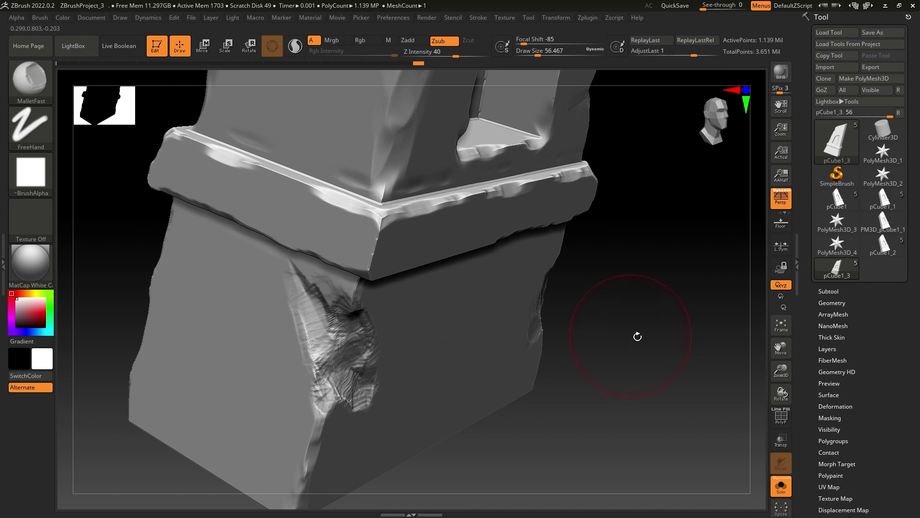
left_click_drag(638, 337, 657, 328)
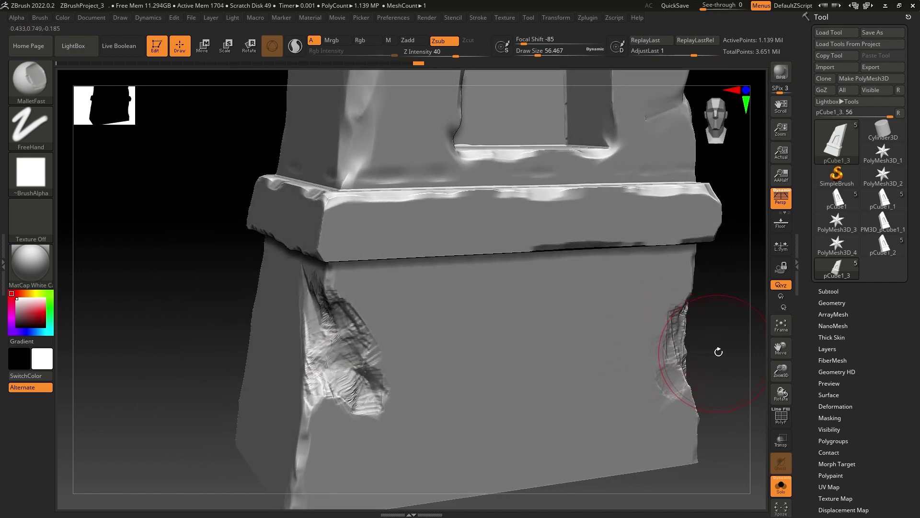
- Chip the slash on the pillar's low-end front edge above the niche with overlapping MalletFast strokes
left_click_drag(723, 350, 611, 355)
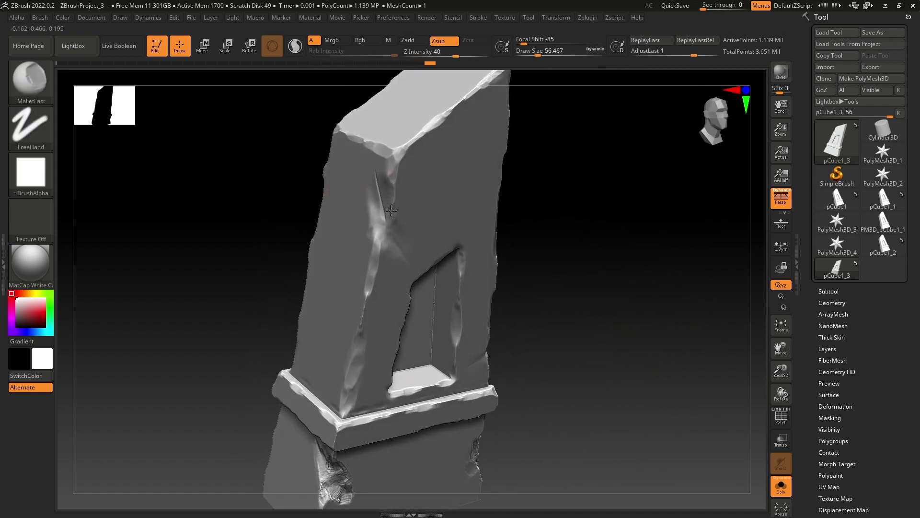
left_click_drag(379, 236, 400, 245)
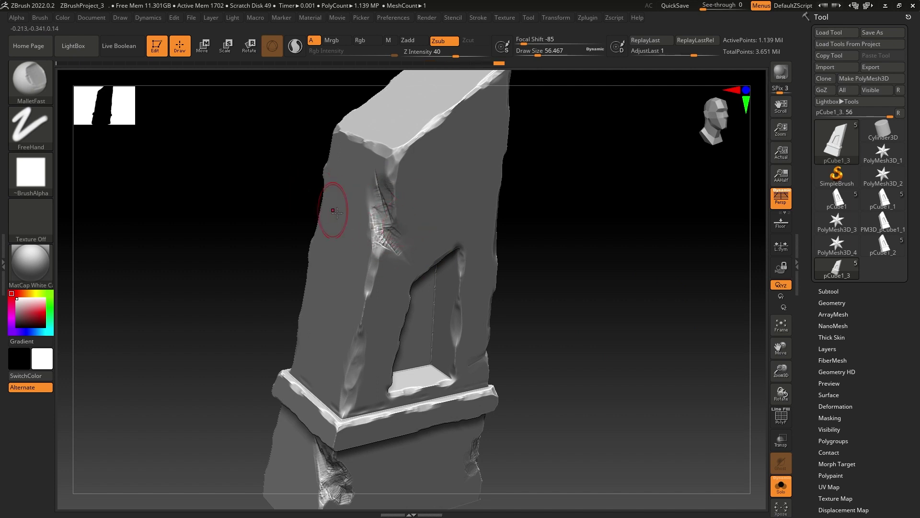
left_click_drag(376, 235, 400, 247)
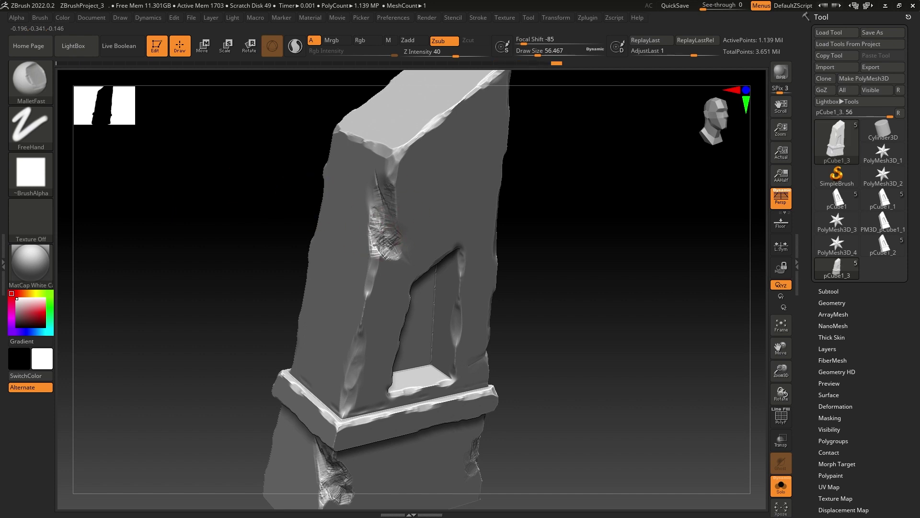
mouse_move(575, 208)
left_mouse_down()
mouse_move(565, 203)
mouse_move(580, 211)
mouse_move(575, 192)
mouse_move(574, 208)
mouse_move(593, 207)
left_mouse_up()
left_click_drag(564, 179, 635, 272, "alt")
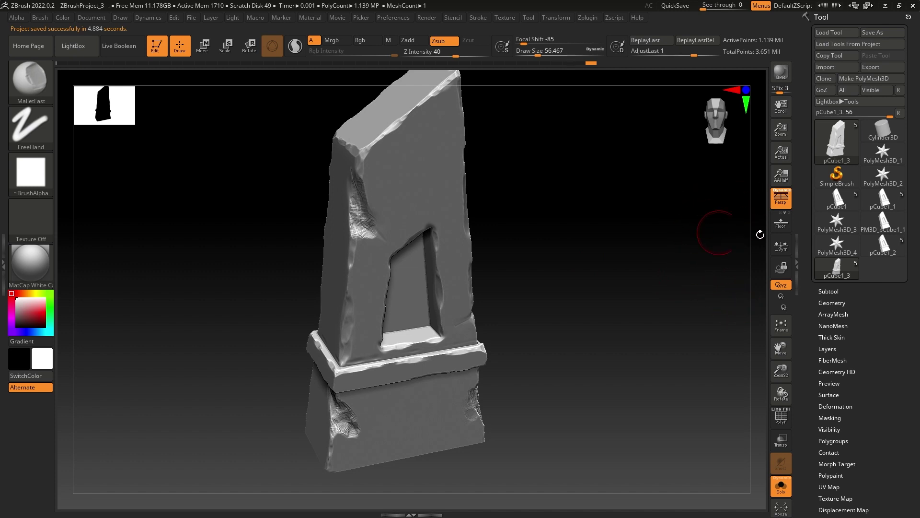
- Open NoiseMaker for the pillar's surface and set the Noise Scale to 30.52809
left_click_drag(908, 324, 903, 239)
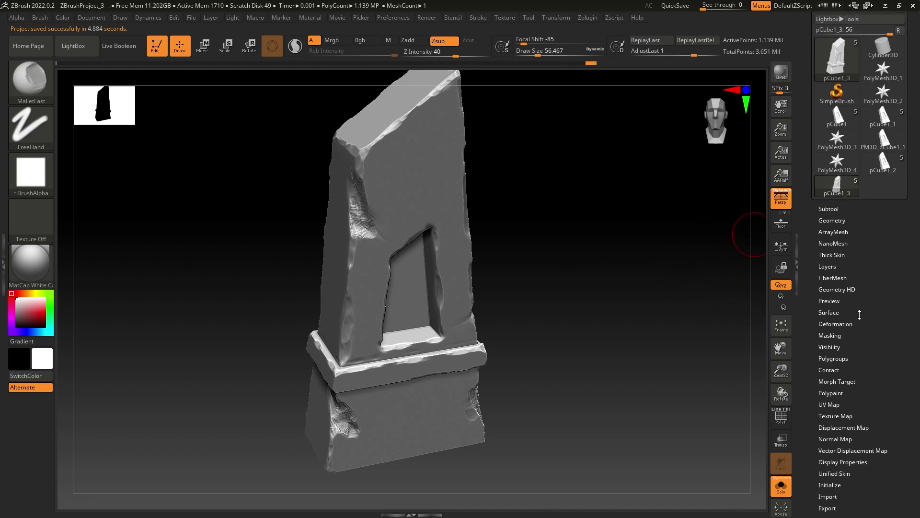
left_click(841, 311)
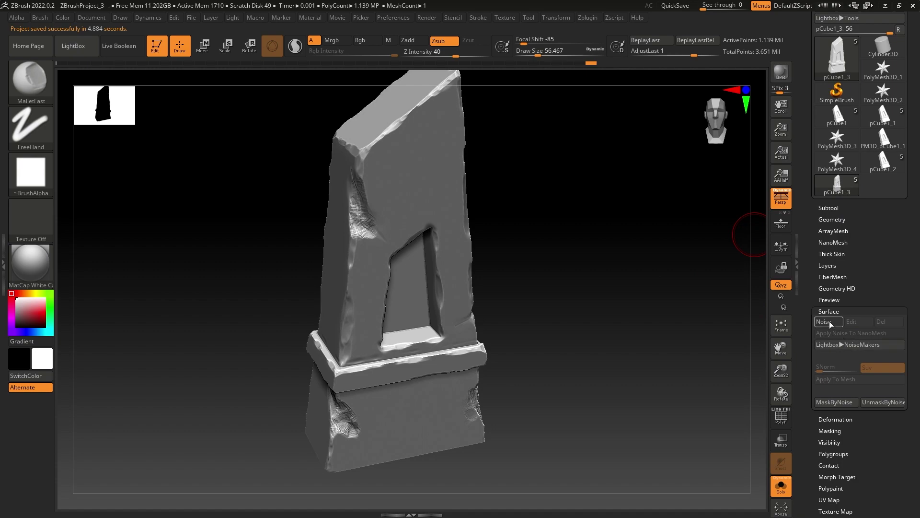
left_click(829, 322)
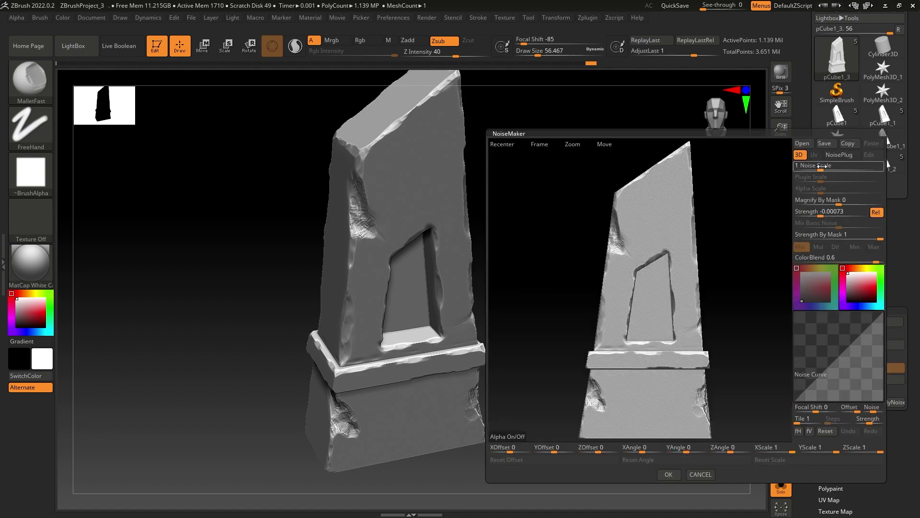
left_click_drag(820, 167, 846, 166)
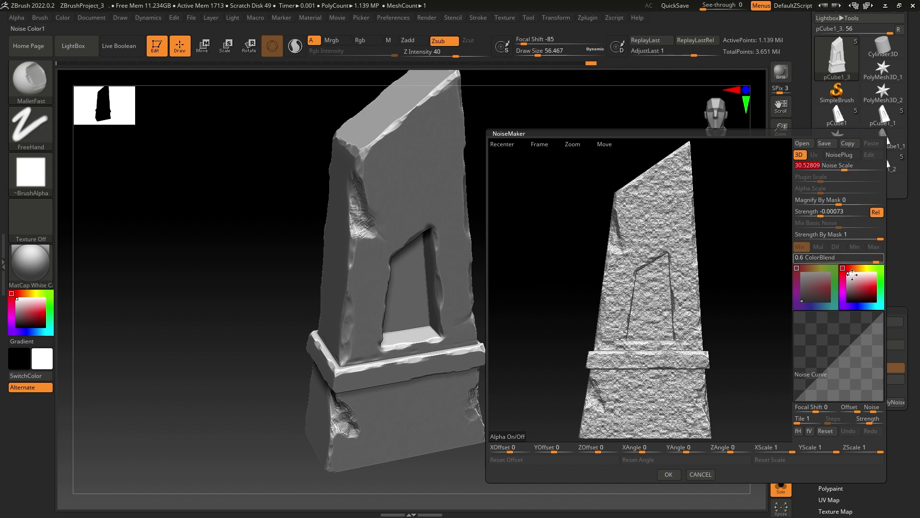
- Reshape the noise curve with a raised upper end and a dip after a small low-end bump, and accept the surface noise
left_click_drag(864, 328, 868, 319)
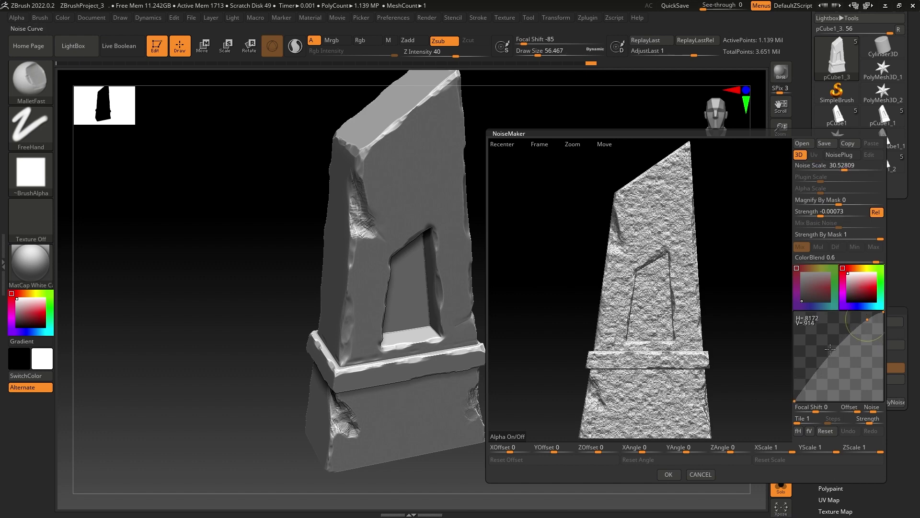
left_click_drag(830, 349, 829, 382)
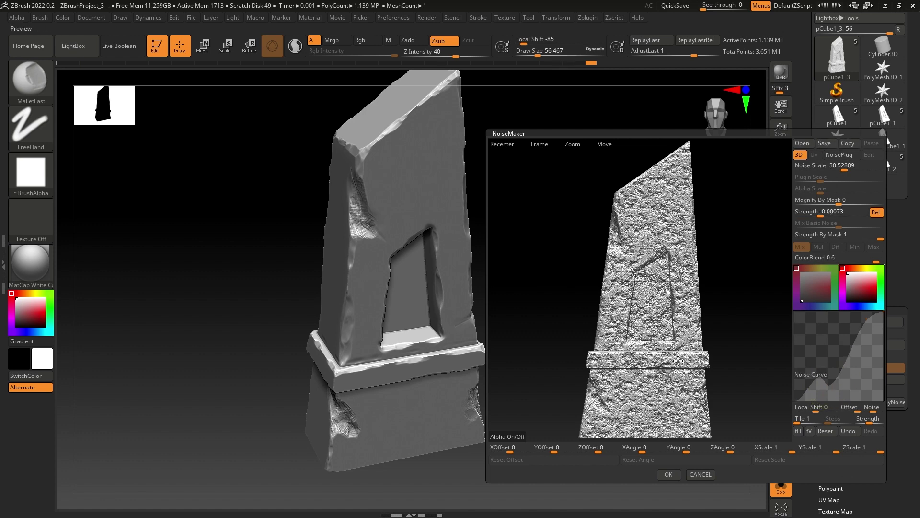
left_click(669, 474)
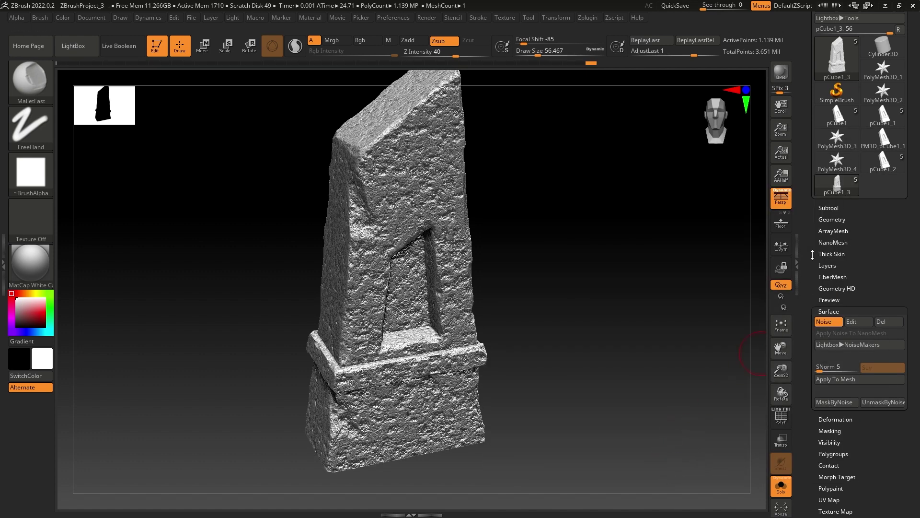
- Apply the surface noise to the pillar mesh and save the project over ZBrushProject_3
left_click(843, 379)
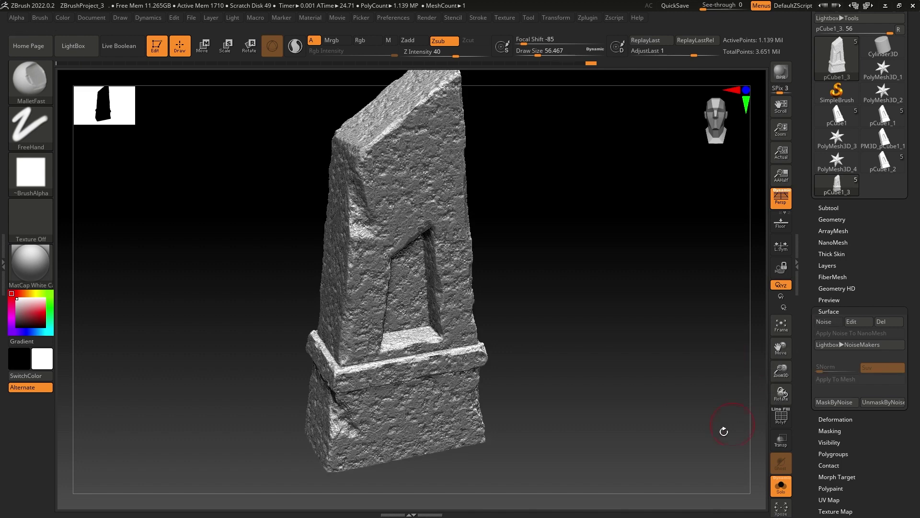
left_click_drag(591, 415, 535, 388)
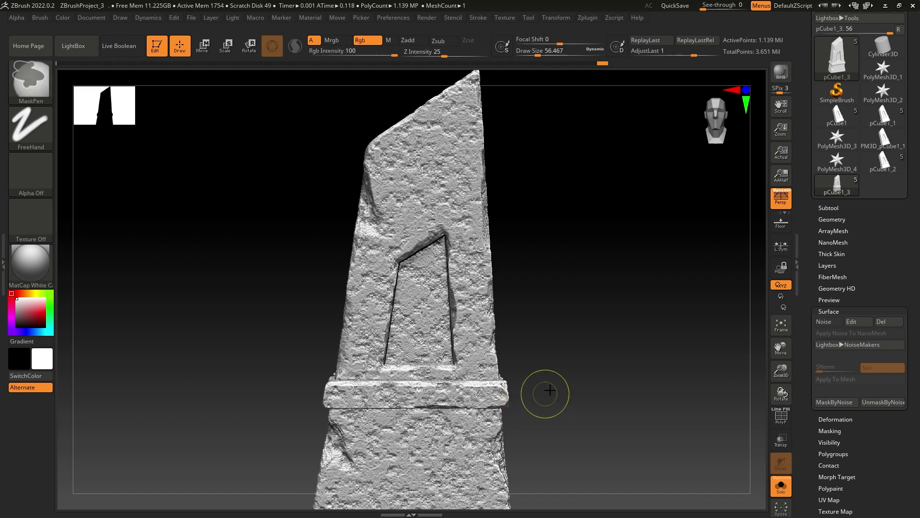
key("ctrl+s")
left_click(446, 140)
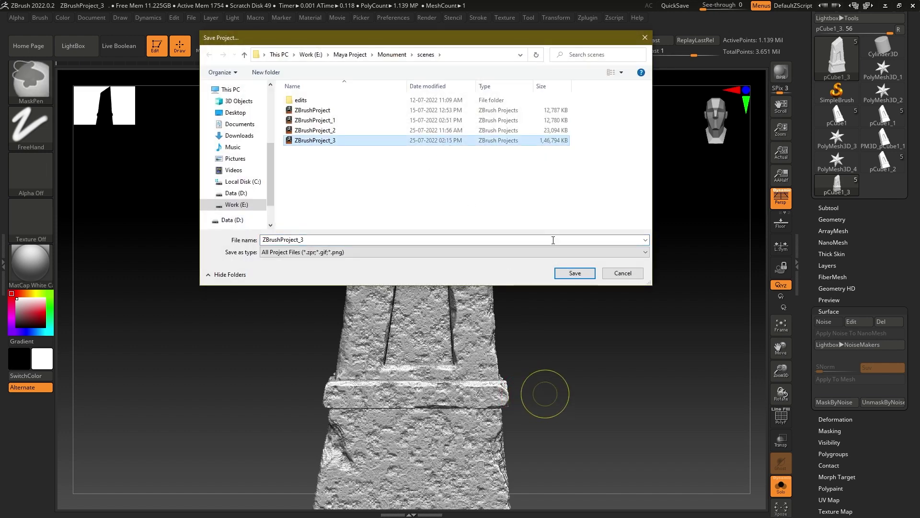
left_click(581, 274)
left_click(491, 260)
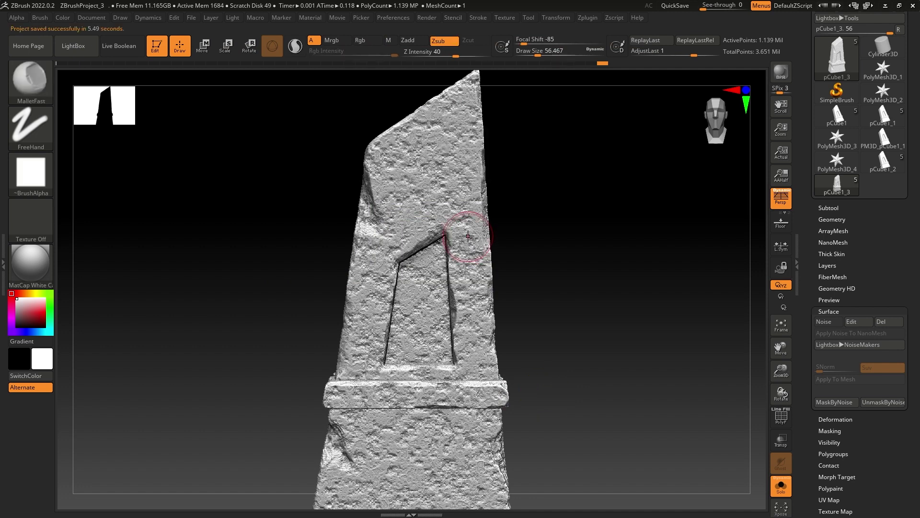
- Import the dragon image "alpha" from the Desktop as the MaskPen brush's alpha
right_click_drag(469, 235, 475, 235, "alt")
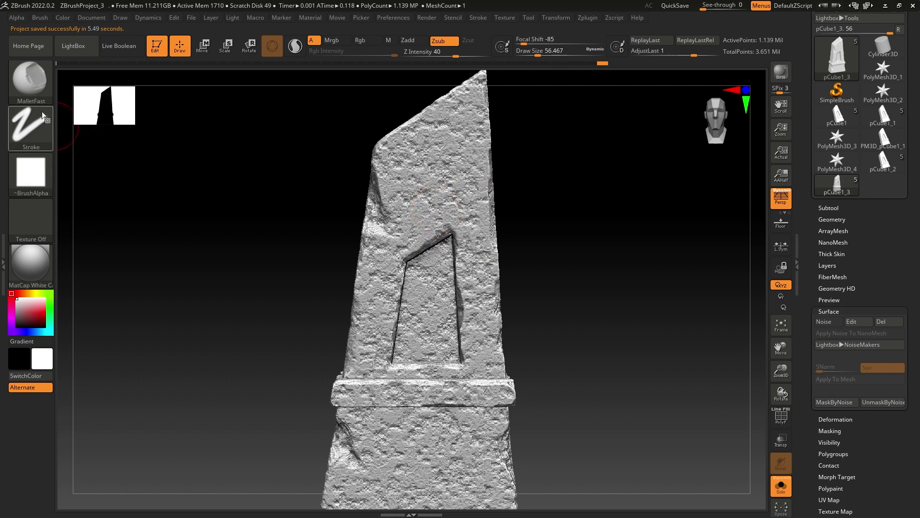
key("ctrl")
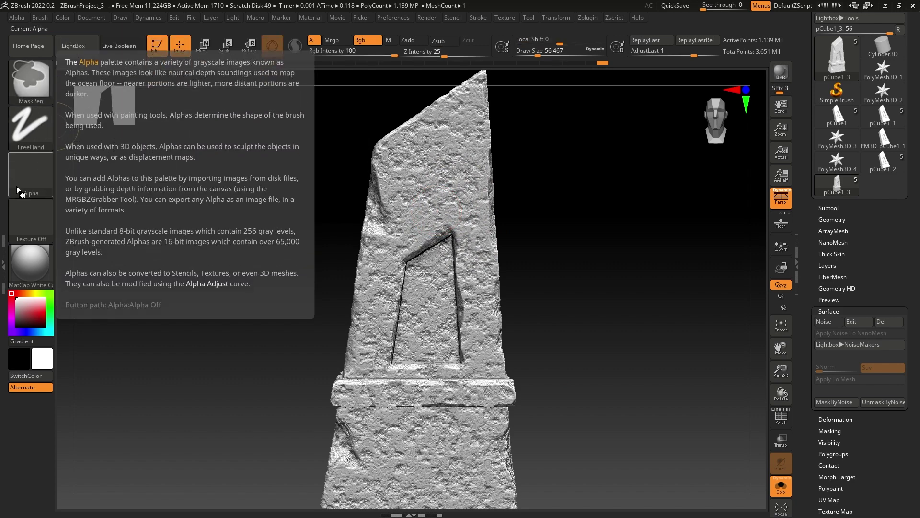
left_click(30, 178)
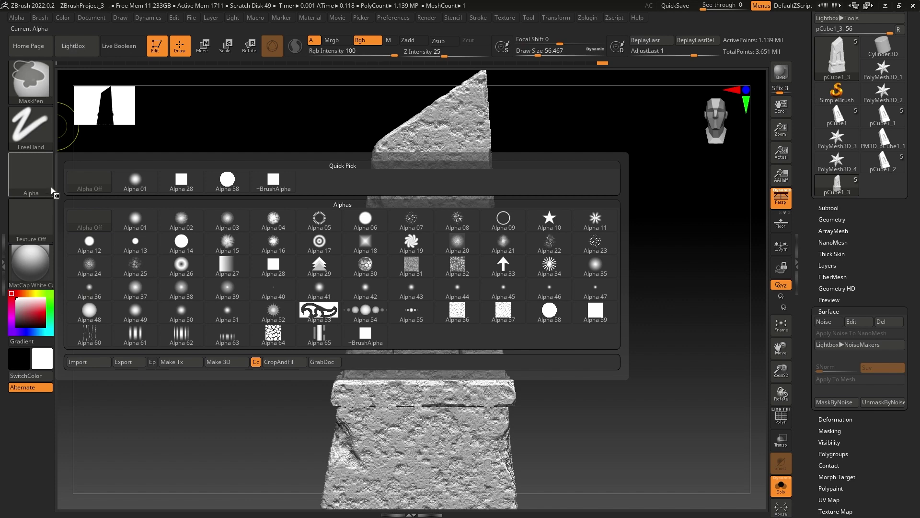
left_click(101, 364)
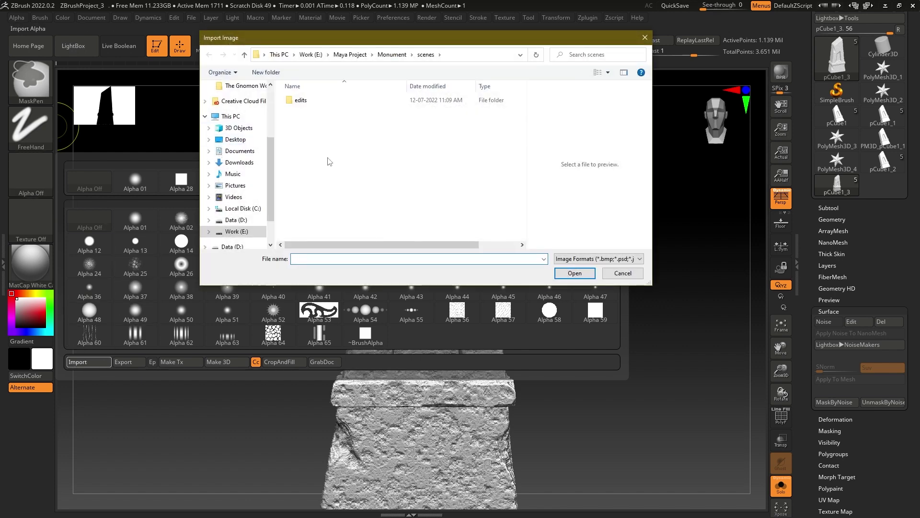
left_click(234, 138)
left_click(484, 139)
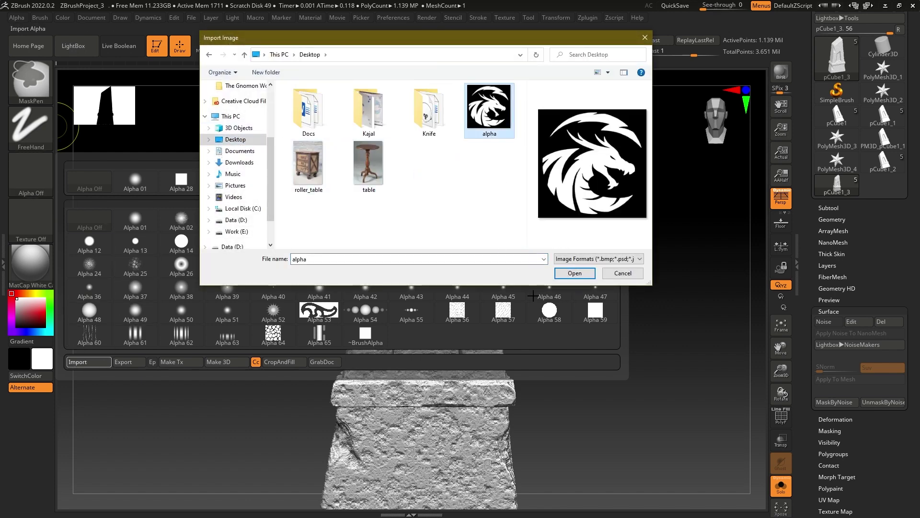
left_click(574, 273)
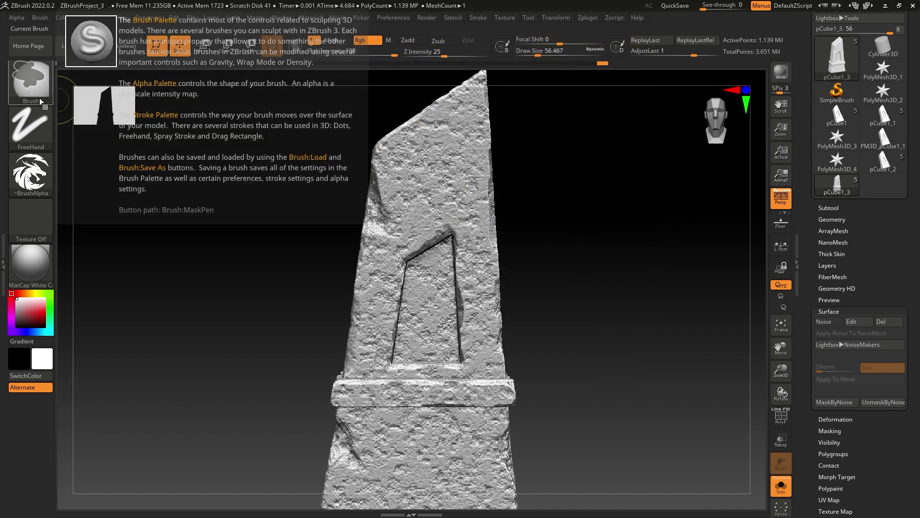
key("ctrl")
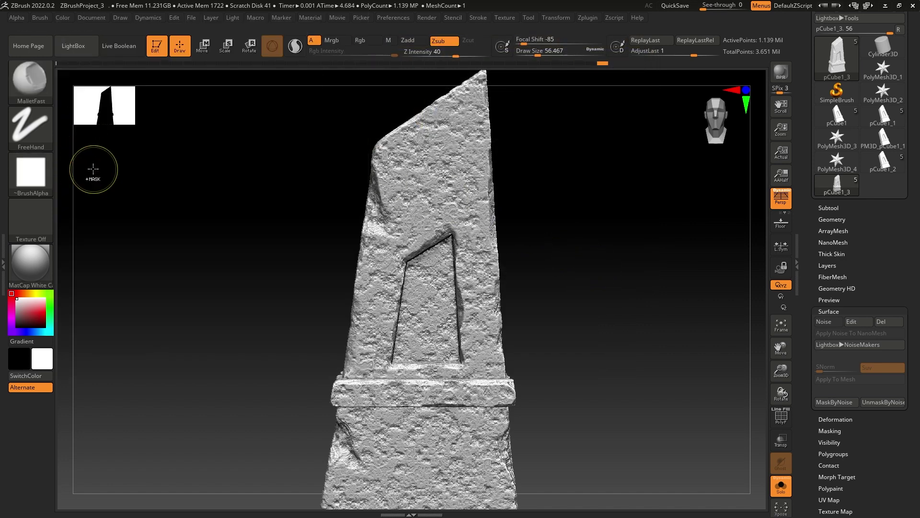
- Set the MaskPen stroke to DragRect with Z Intensity 100 and Focal Shift -100
key("ctrl")
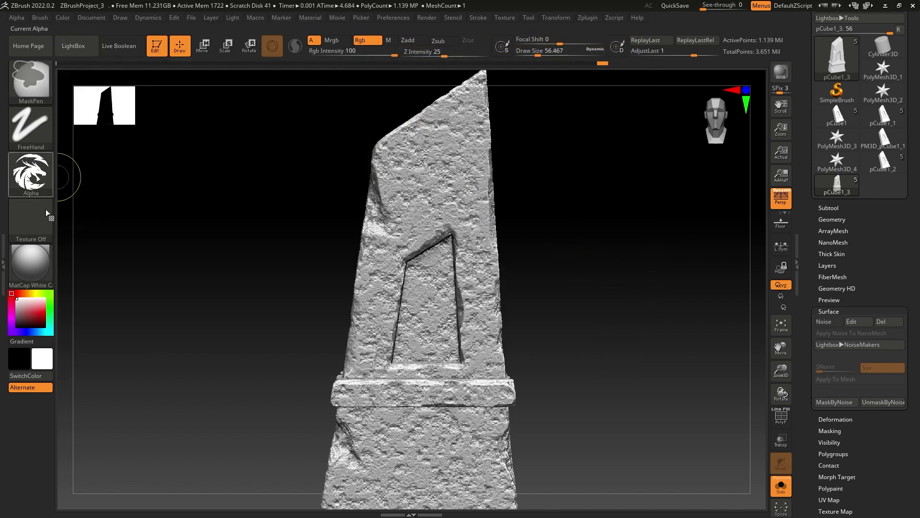
left_click(35, 137)
left_click(133, 139)
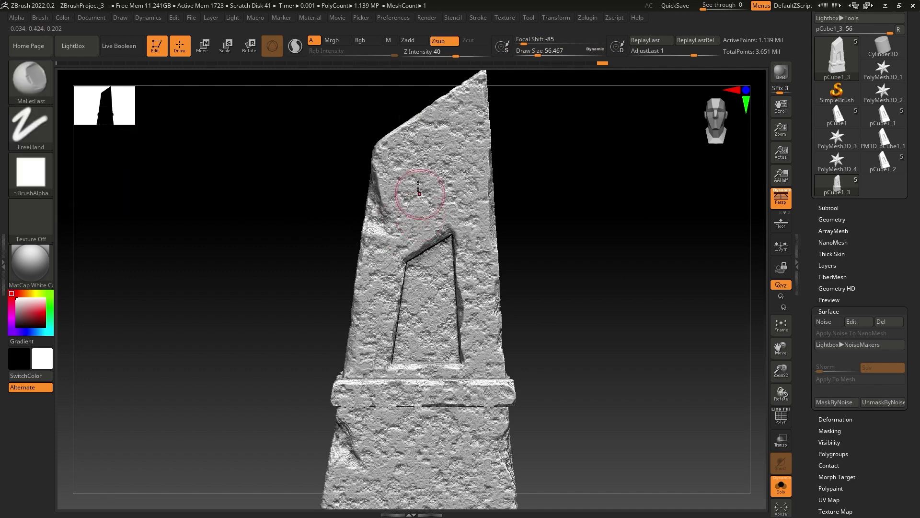
key("ctrl")
left_click_drag(320, 141, 335, 234)
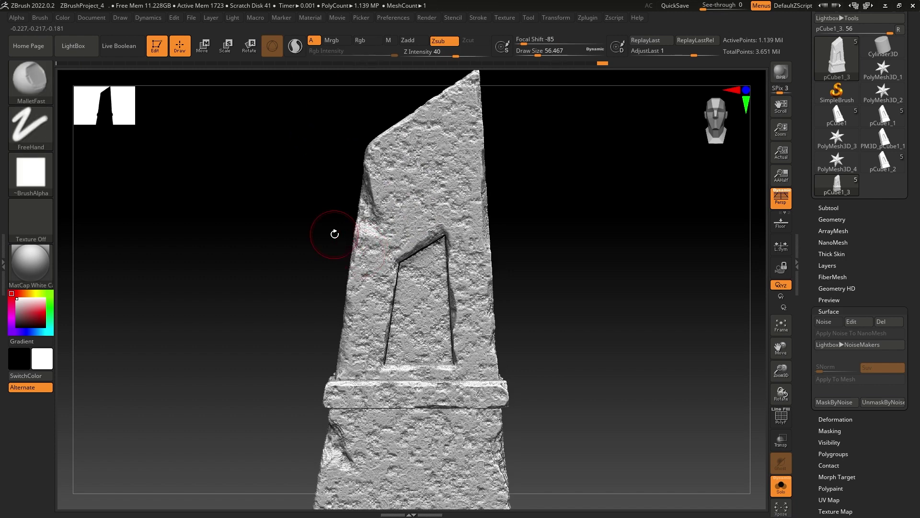
key("ctrl")
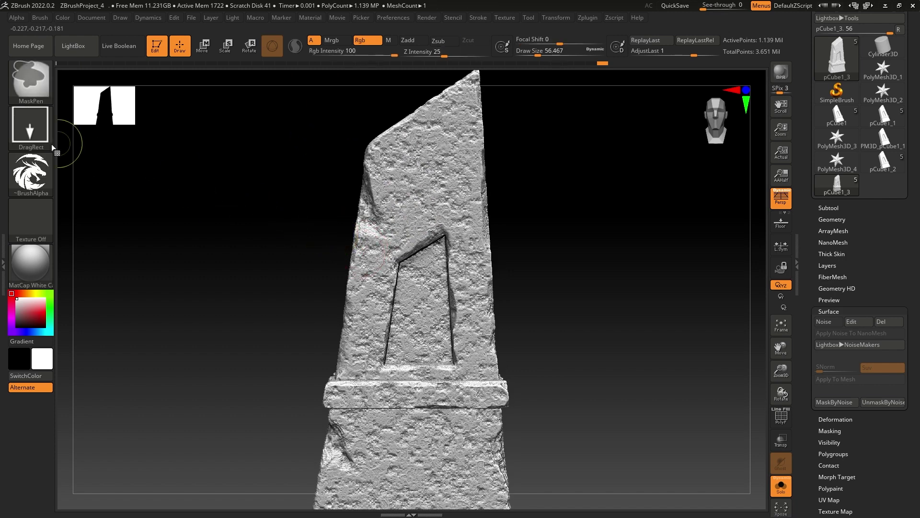
left_click_drag(437, 52, 489, 51)
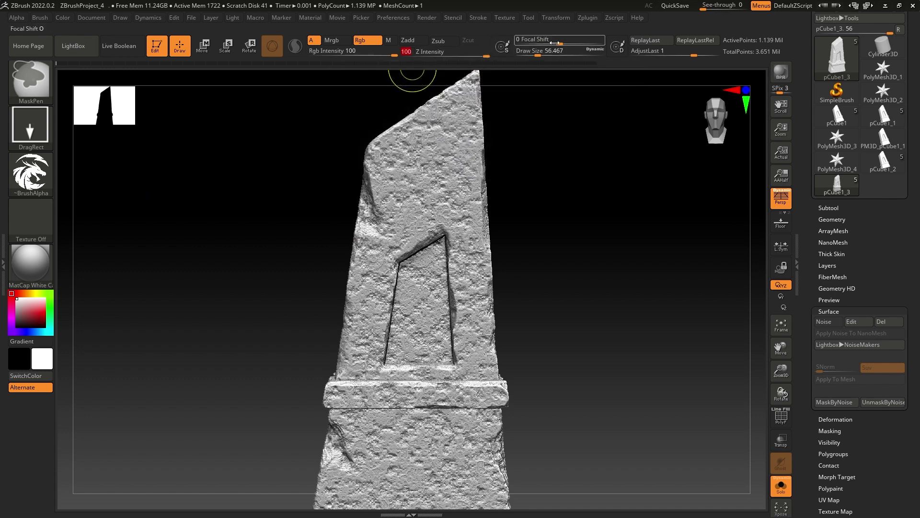
left_click_drag(559, 41, 510, 46)
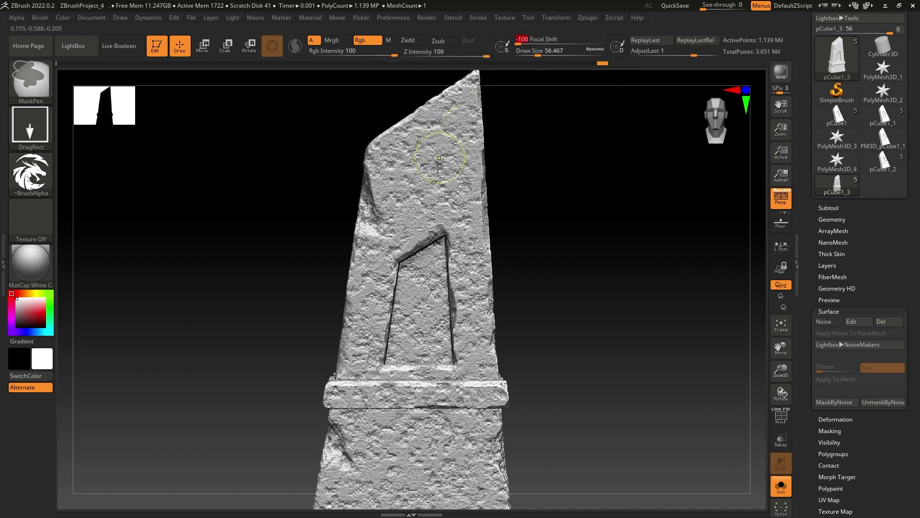
- Stamp the dragon mask large on the pillar's front face above the niche and smaller inside the niche
mouse_move(426, 174)
left_mouse_down()
mouse_move(478, 117)
mouse_move(439, 108)
mouse_move(412, 127)
mouse_move(413, 111)
left_mouse_up()
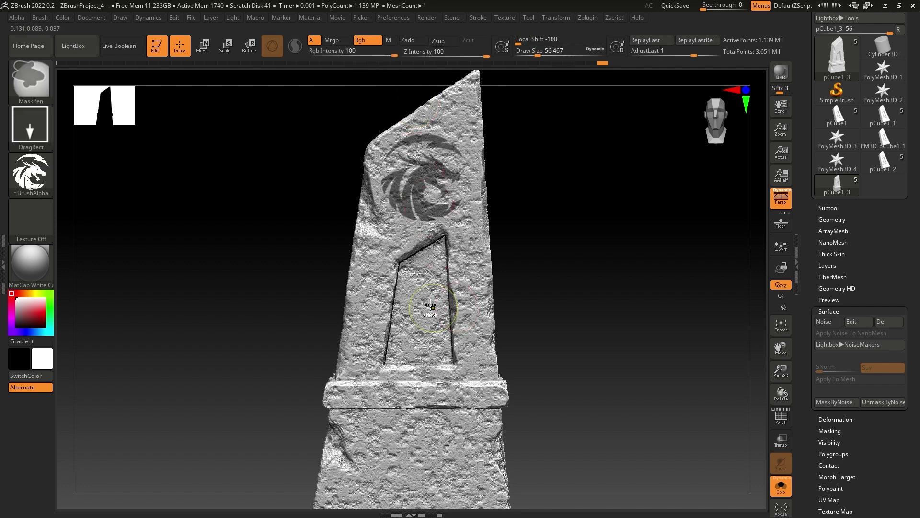
mouse_move(421, 319)
left_mouse_down()
mouse_move(429, 344)
mouse_move(450, 311)
mouse_move(427, 268)
mouse_move(420, 272)
left_mouse_up()
key("ctrl+z")
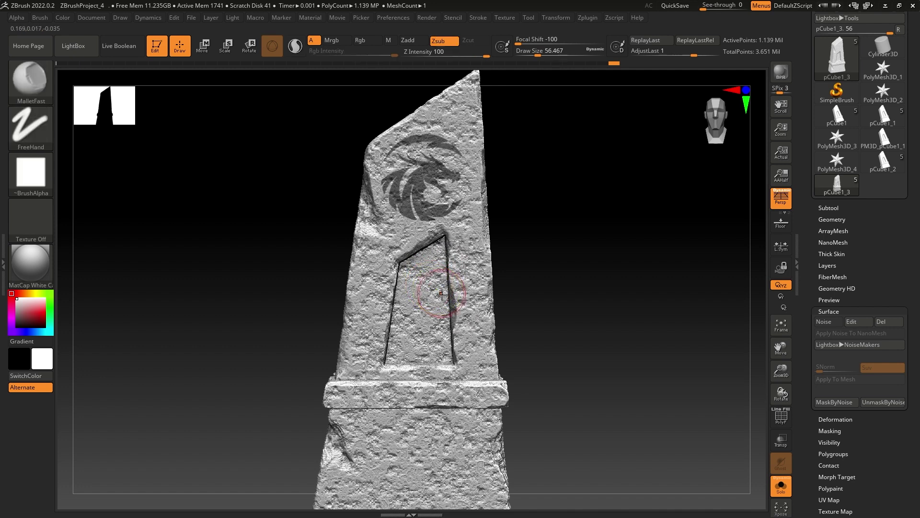
key("ctrl")
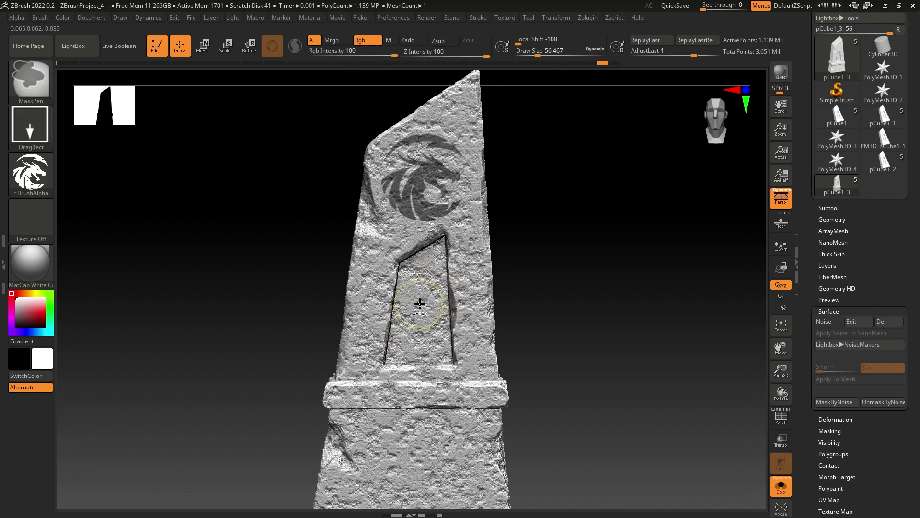
mouse_move(426, 322)
left_mouse_down("ctrl")
mouse_move(434, 330)
mouse_move(431, 272)
mouse_move(417, 272)
left_mouse_up("ctrl")
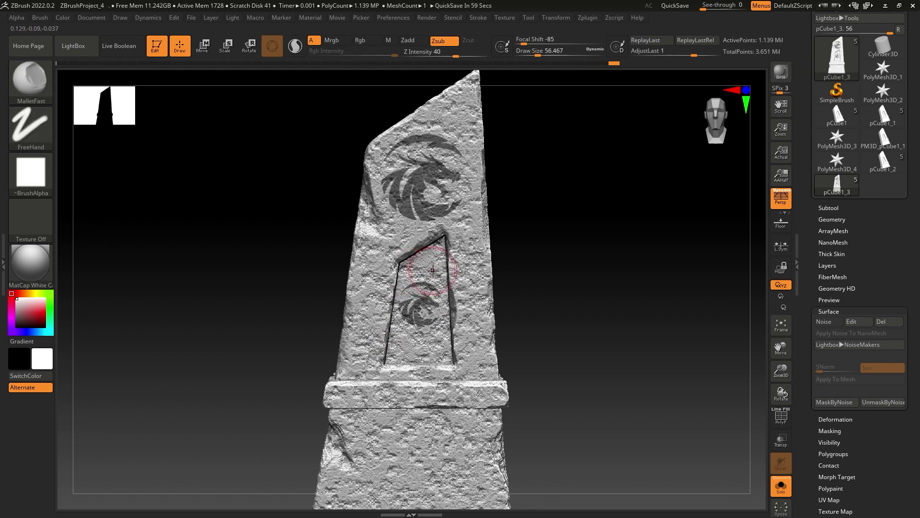
- Invert the mask so only the two dragons can be sculpted, and choose the ClayBuildup brush with Z Intensity 50
key("ctrl+i")
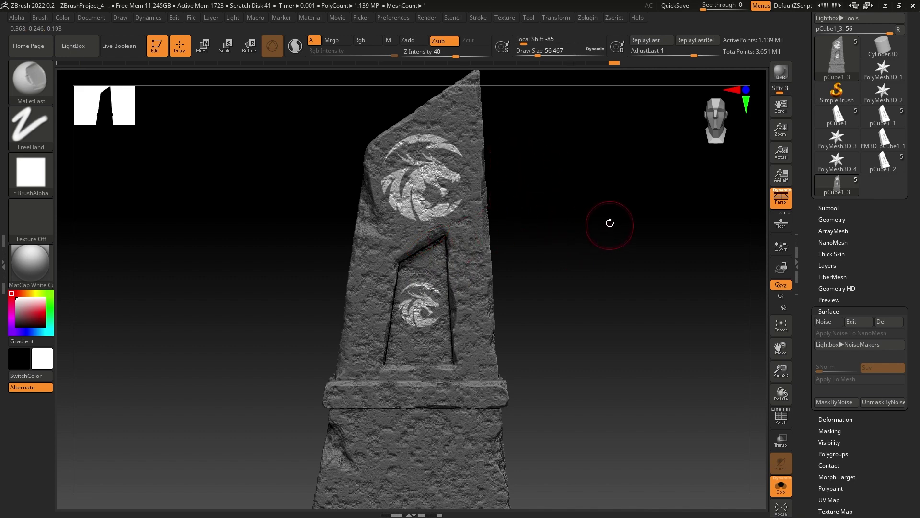
mouse_move(609, 223)
left_mouse_down("alt")
mouse_move(617, 240)
mouse_move(629, 220)
mouse_move(622, 289)
mouse_move(631, 285)
left_mouse_up("alt")
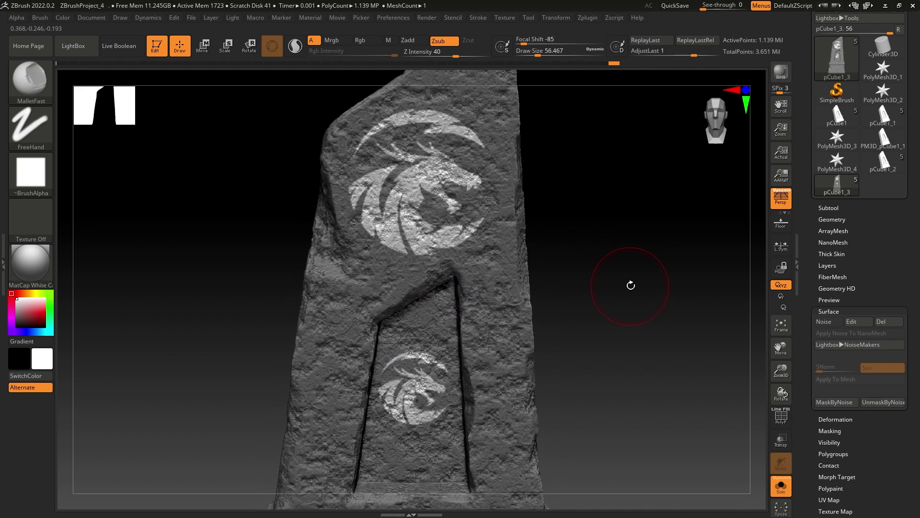
left_click(25, 80)
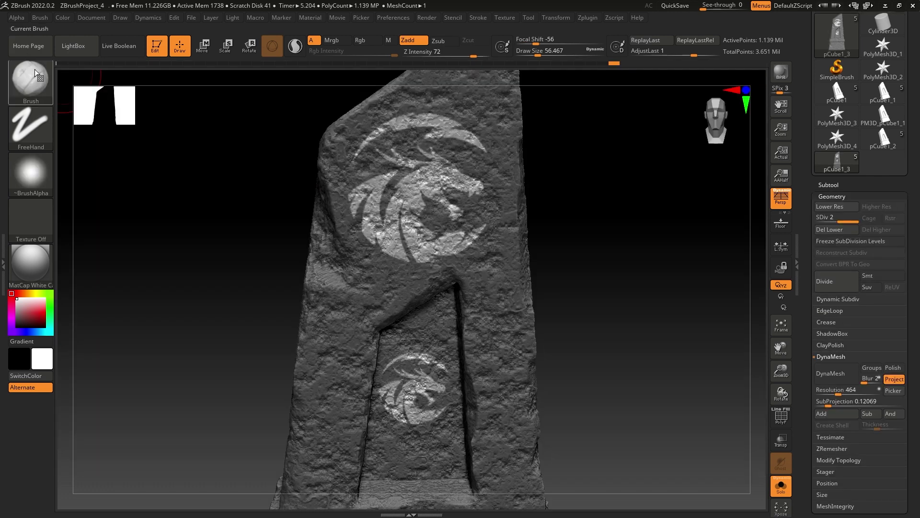
left_click(34, 70)
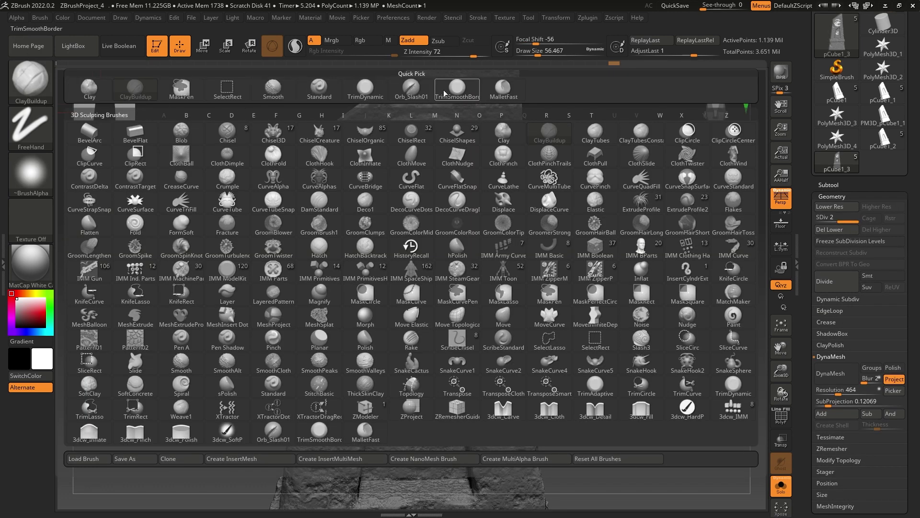
left_click(161, 95, "ctrl")
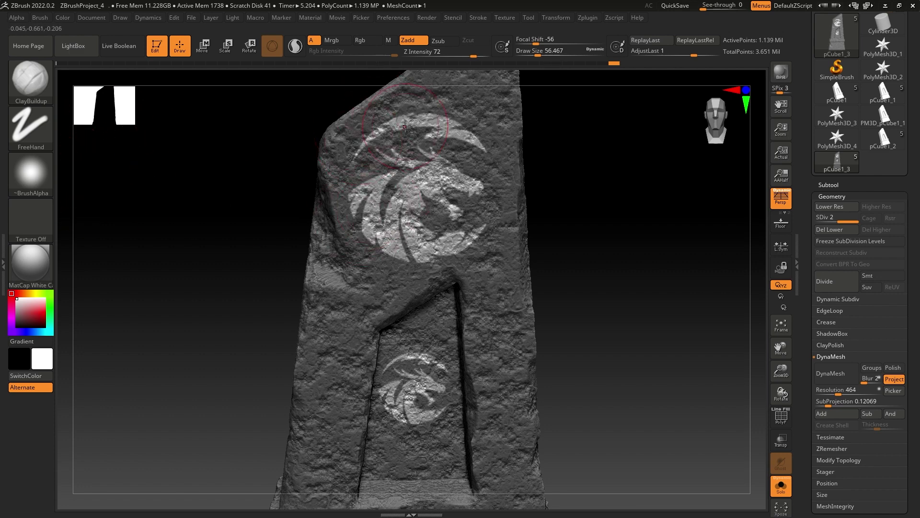
left_click_drag(476, 57, 469, 56)
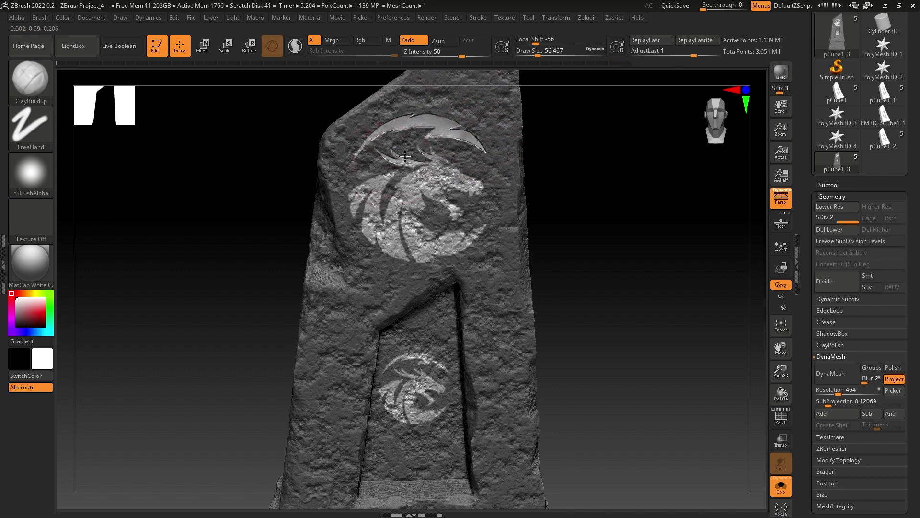
- Raise both unmasked dragon emblems, above and inside the niche, with overlapping ClayBuildup strokes
mouse_move(454, 163)
left_mouse_down()
mouse_move(413, 174)
mouse_move(479, 186)
mouse_move(399, 194)
mouse_move(429, 208)
mouse_move(357, 194)
mouse_move(398, 173)
left_mouse_up()
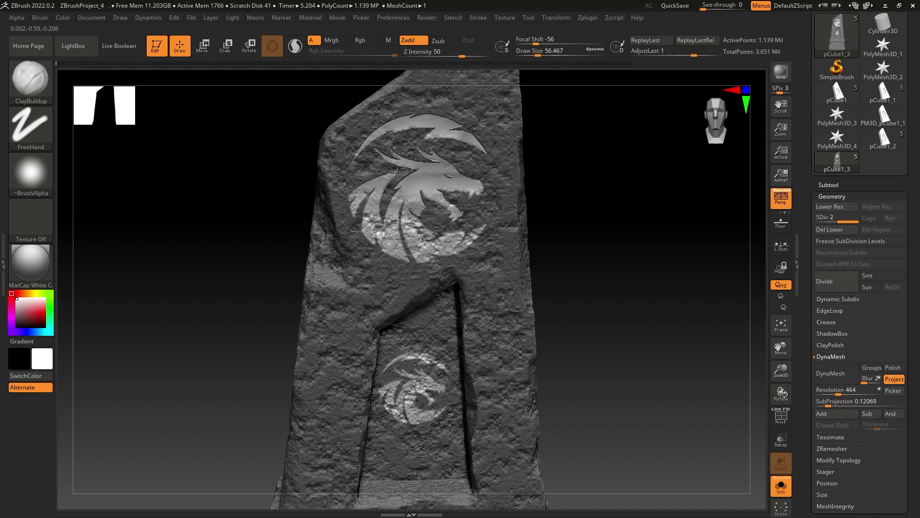
mouse_move(362, 209)
left_mouse_down()
mouse_move(436, 251)
mouse_move(488, 253)
left_mouse_up()
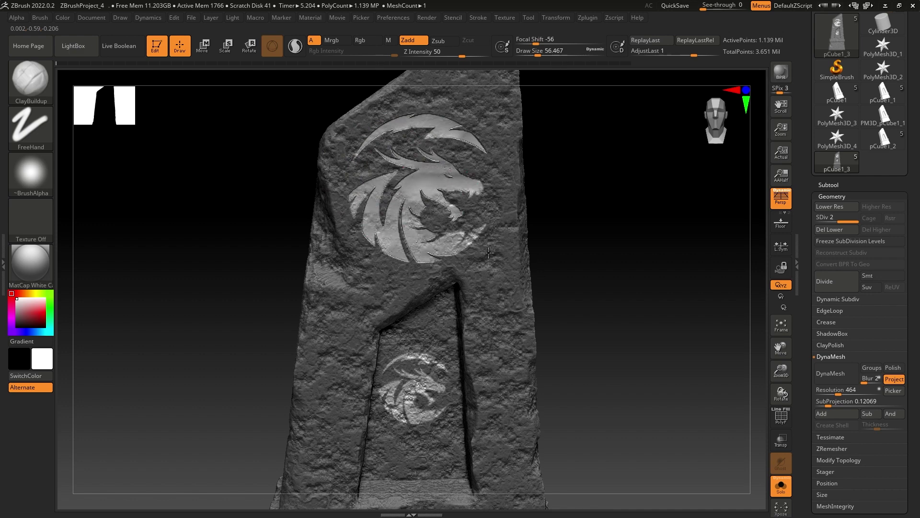
left_click_drag(429, 211, 447, 221)
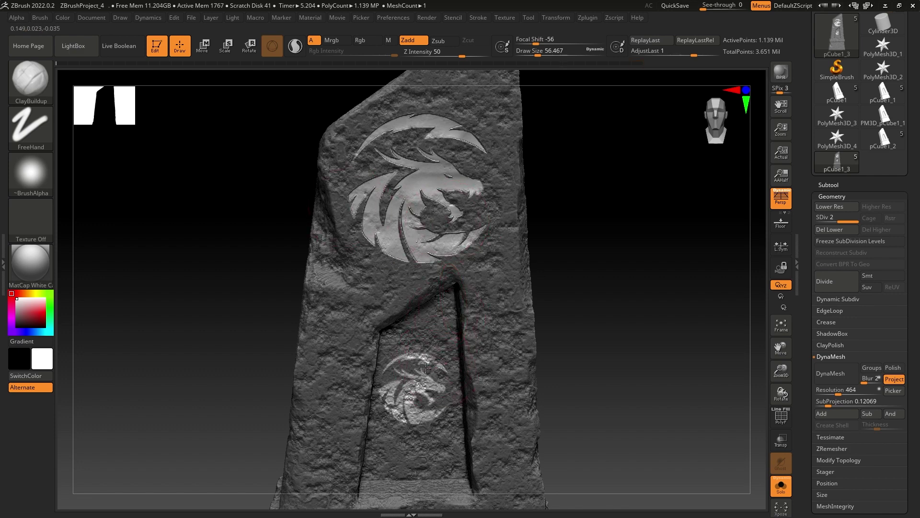
mouse_move(418, 389)
left_mouse_down()
mouse_move(405, 405)
mouse_move(428, 420)
left_mouse_up()
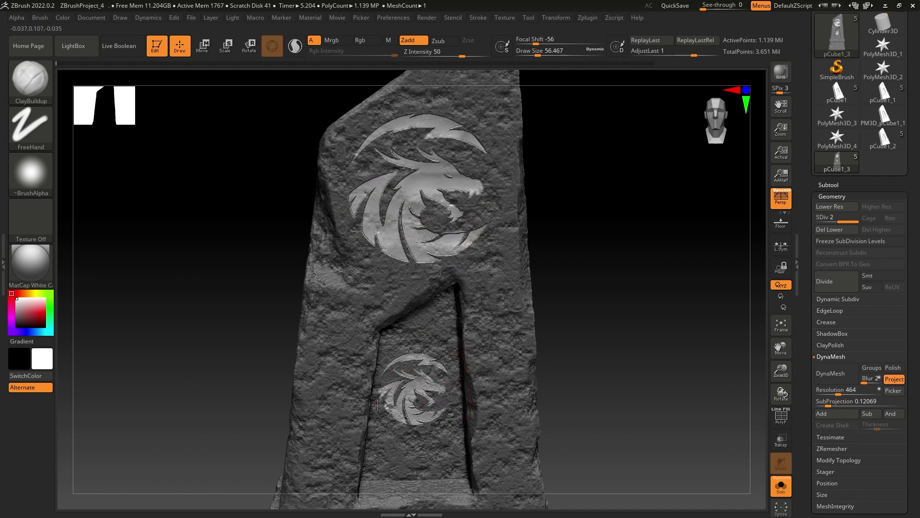
- Clear the mask from the pillar and examine the raised dragon emblems from an angled view
key("ctrl")
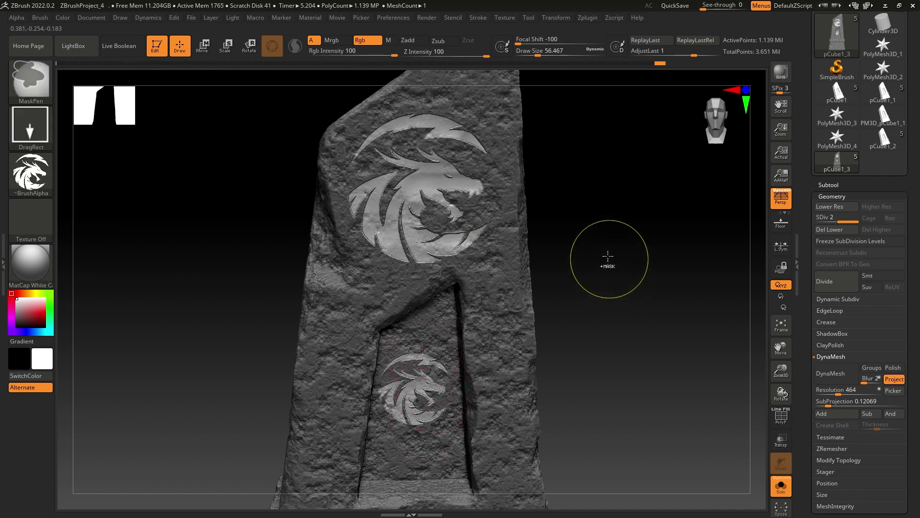
mouse_move(613, 249)
left_mouse_down("ctrl")
mouse_move(661, 291)
mouse_move(689, 301)
mouse_move(694, 287)
mouse_move(682, 310)
left_mouse_up("ctrl")
mouse_move(612, 332)
left_mouse_down()
mouse_move(635, 345)
mouse_move(600, 322)
mouse_move(639, 336)
mouse_move(633, 318)
mouse_move(622, 329)
mouse_move(632, 335)
mouse_move(623, 294)
mouse_move(663, 353)
mouse_move(610, 329)
mouse_move(619, 325)
left_mouse_up()
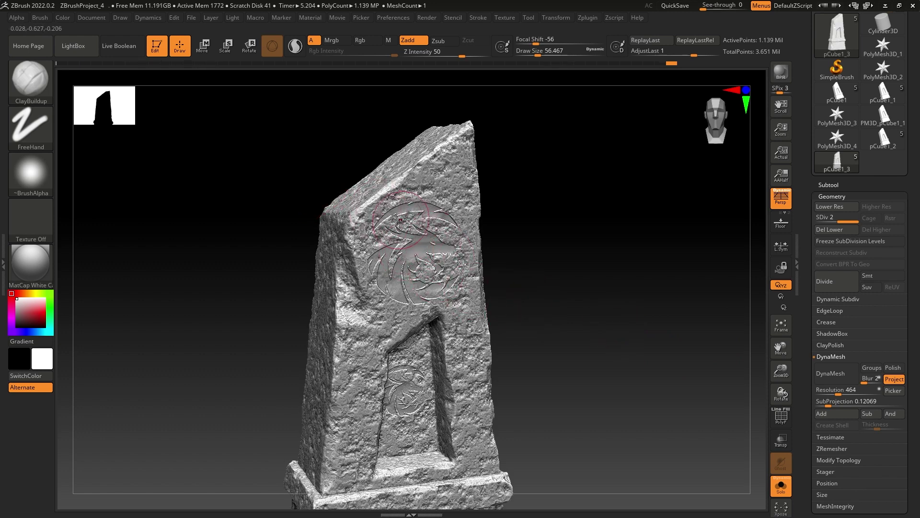
left_click_drag(581, 246, 374, 206)
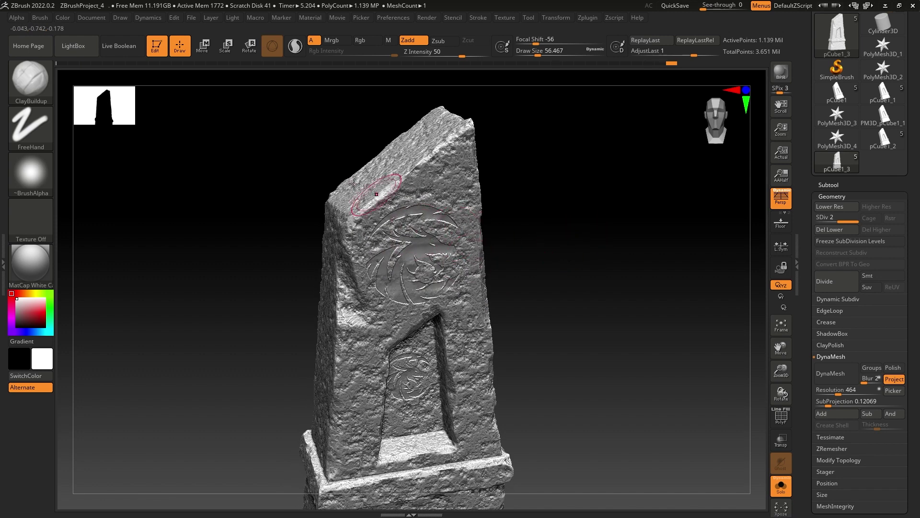
- Load the Orb_Rock_Noise brush from the Orb Brush folder of the brush library
left_click(74, 45)
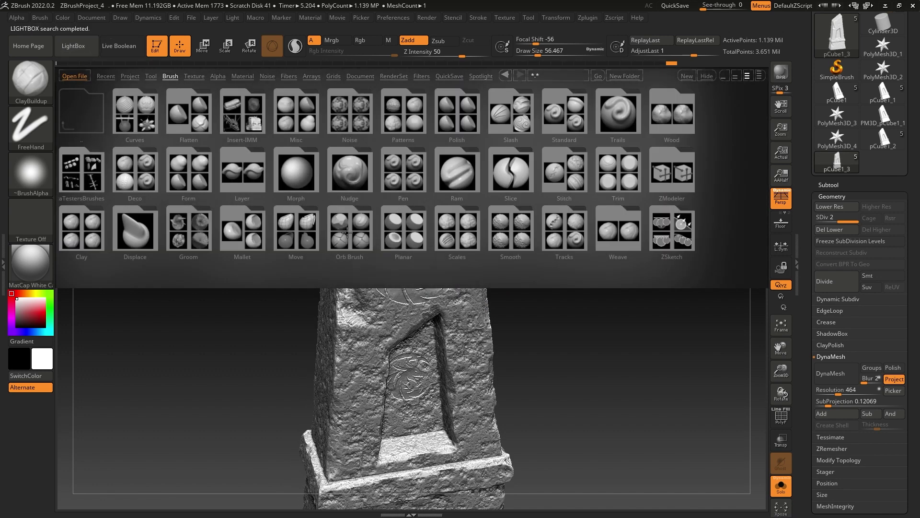
double_click(346, 232)
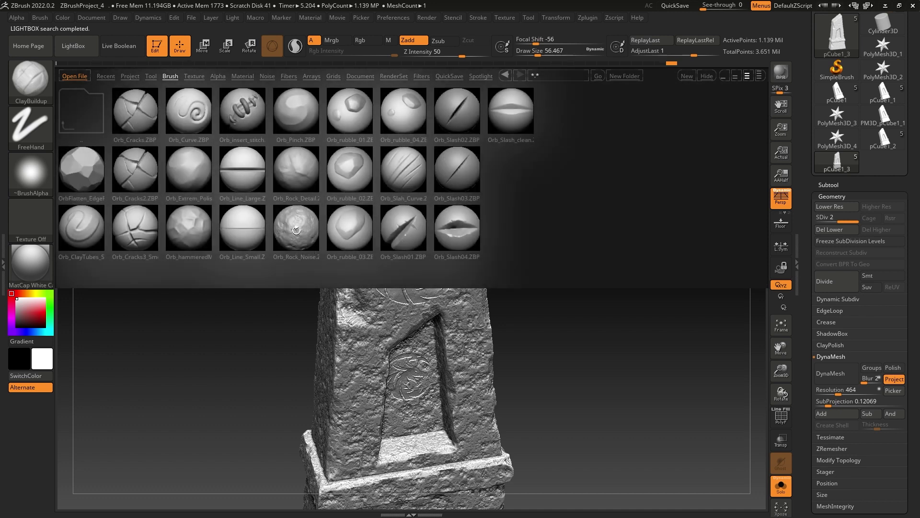
double_click(296, 231)
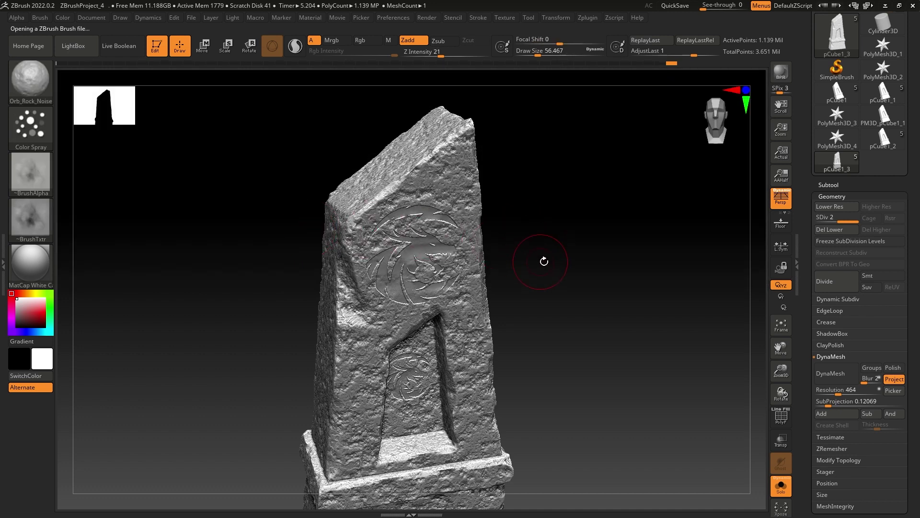
- Roughen the dragon emblems above and inside the niche with Orb_Rock_Noise strokes to blend them into the stone
left_click_drag(580, 254, 560, 254)
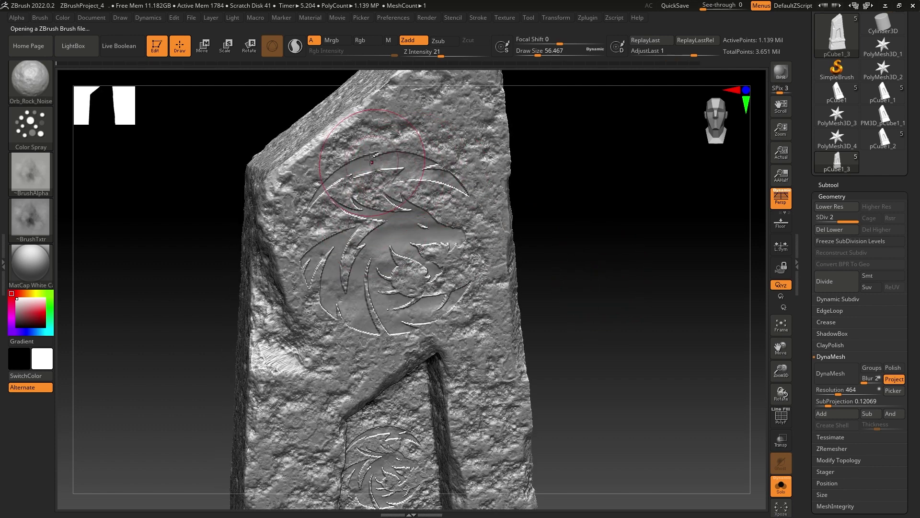
left_click_drag(421, 207, 388, 238)
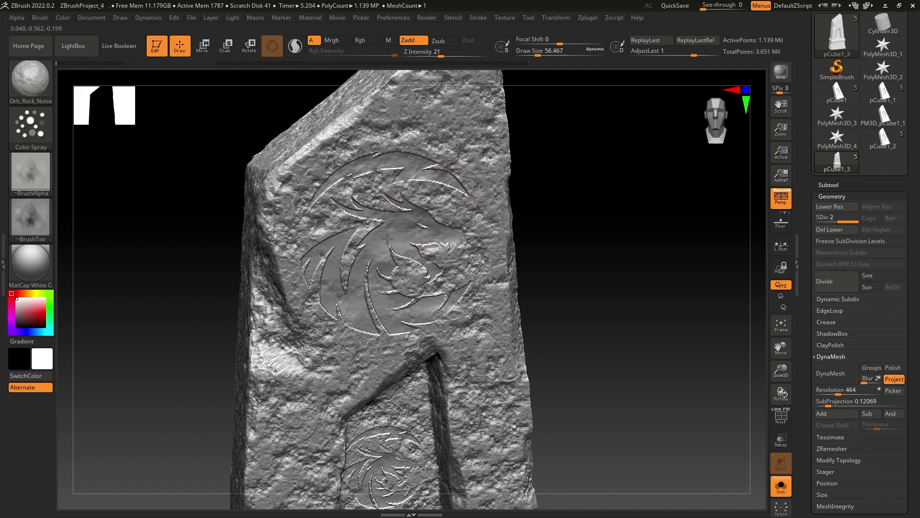
mouse_move(331, 251)
left_mouse_down()
mouse_move(309, 264)
mouse_move(407, 315)
mouse_move(442, 289)
mouse_move(402, 230)
mouse_move(353, 214)
mouse_move(433, 204)
left_mouse_up()
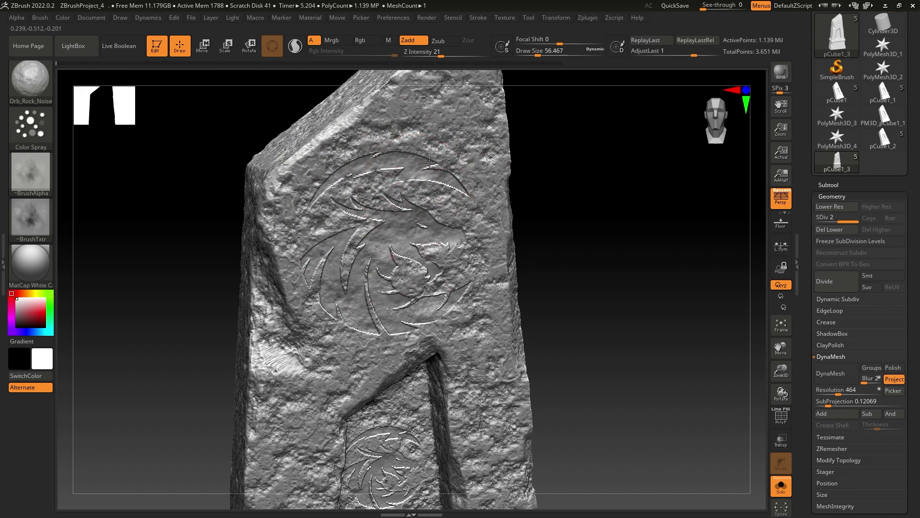
left_click_drag(395, 319, 375, 277)
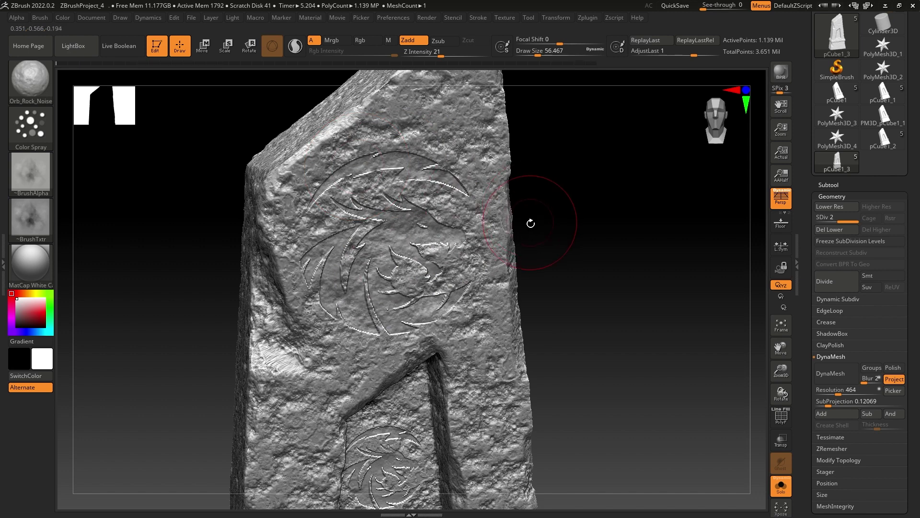
mouse_move(622, 257)
left_mouse_down()
mouse_move(614, 214)
mouse_move(593, 254)
mouse_move(596, 130)
mouse_move(592, 184)
mouse_move(618, 203)
mouse_move(639, 189)
mouse_move(635, 97)
mouse_move(642, 201)
left_mouse_up()
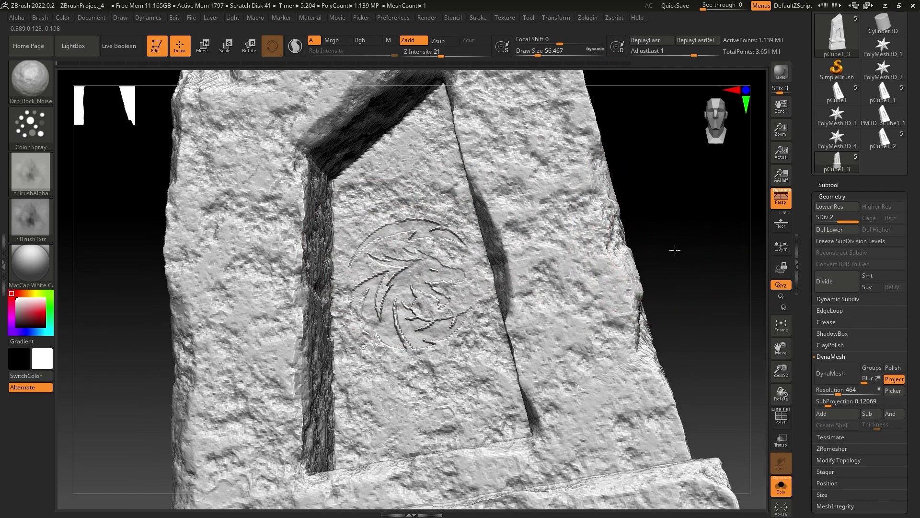
left_click_drag(673, 250, 616, 246)
- Turn off Solo to show the surrounding rocks and examine the whole pillar from the front and above
key("f")
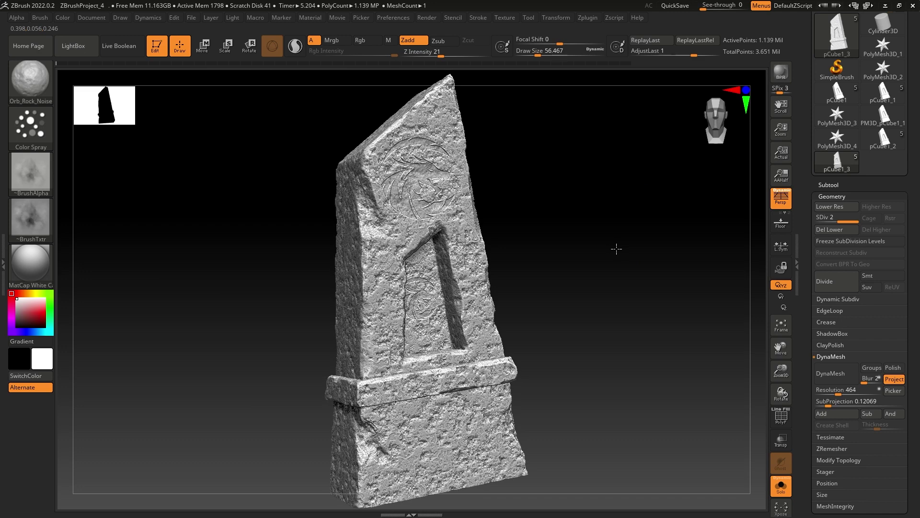
left_click_drag(617, 247, 611, 273)
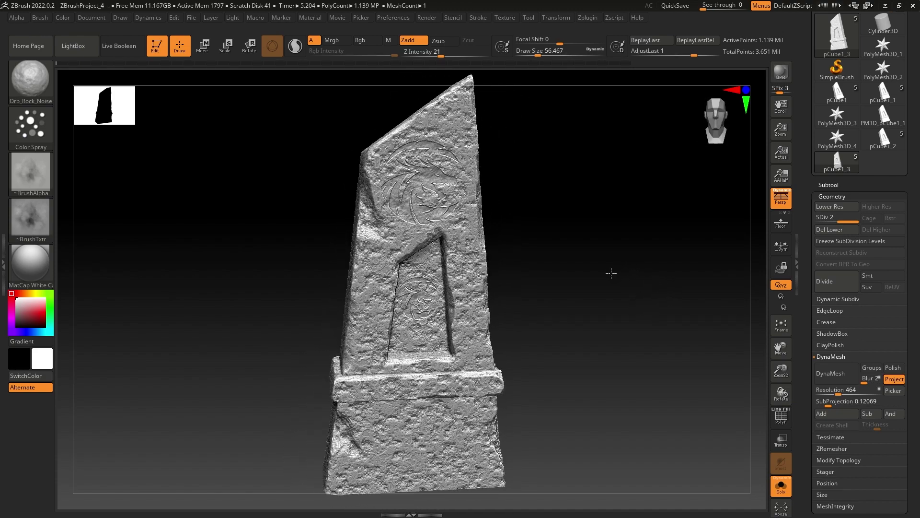
left_click(779, 484)
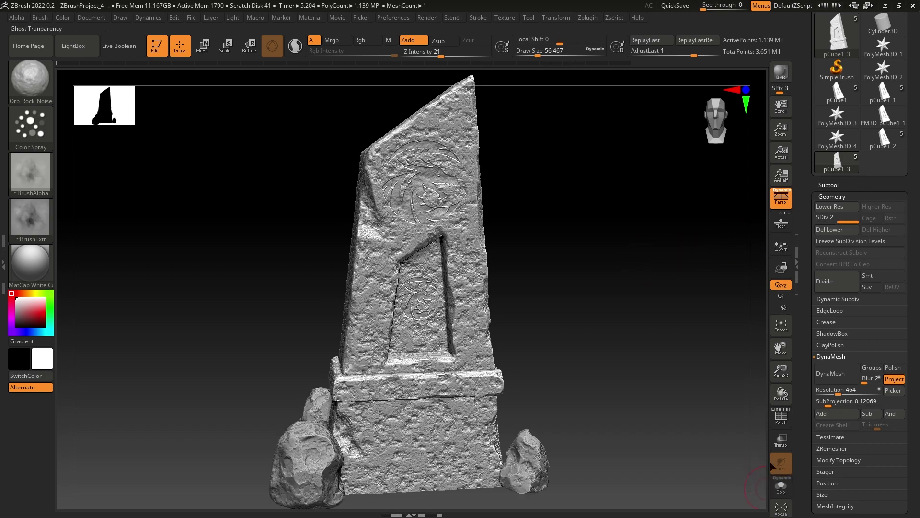
left_click_drag(643, 343, 636, 301)
left_click_drag(559, 293, 579, 304)
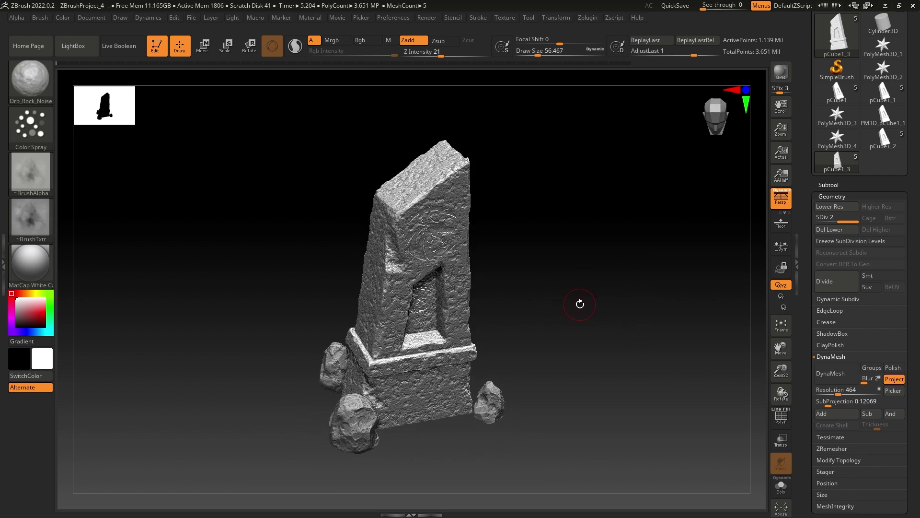
- Choose the TrimSmoothBorder brush, set Z Intensity to 52 and flatten patches of noise along the side face right of the niche
left_click(16, 87)
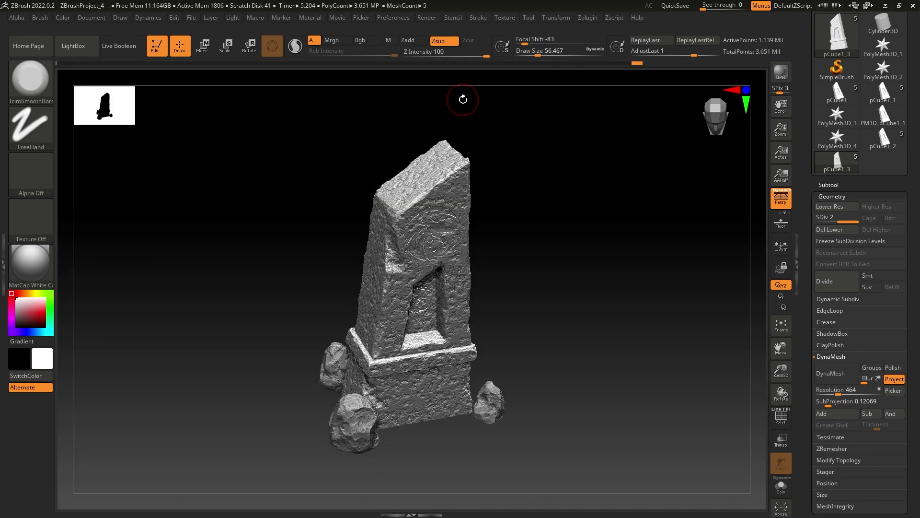
left_click(453, 94)
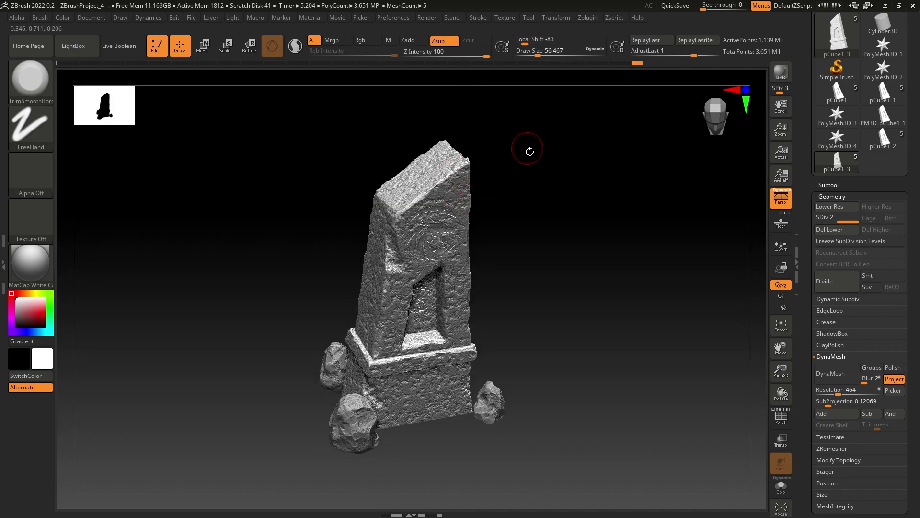
mouse_move(537, 205)
left_mouse_down()
mouse_move(550, 201)
mouse_move(575, 220)
mouse_move(585, 214)
left_mouse_up()
mouse_move(573, 150)
left_mouse_down()
mouse_move(608, 246)
mouse_move(555, 253)
left_mouse_up()
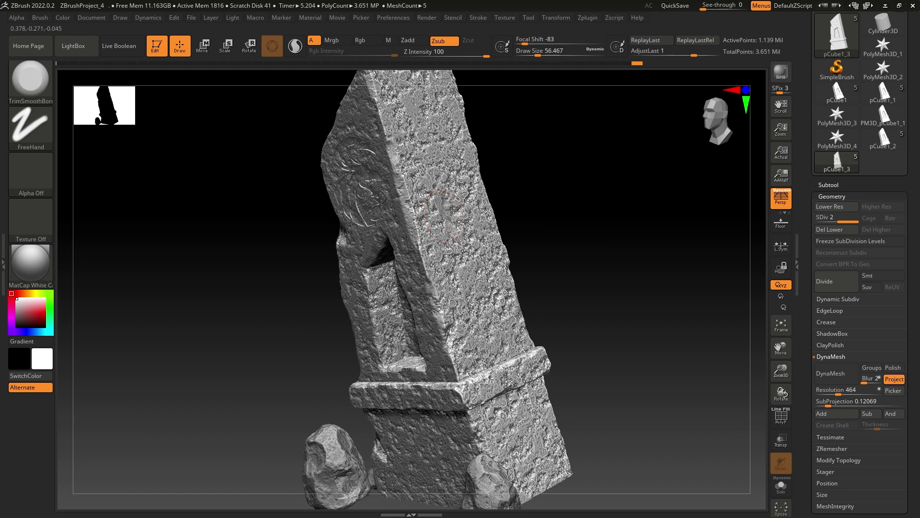
left_click_drag(486, 56, 463, 57)
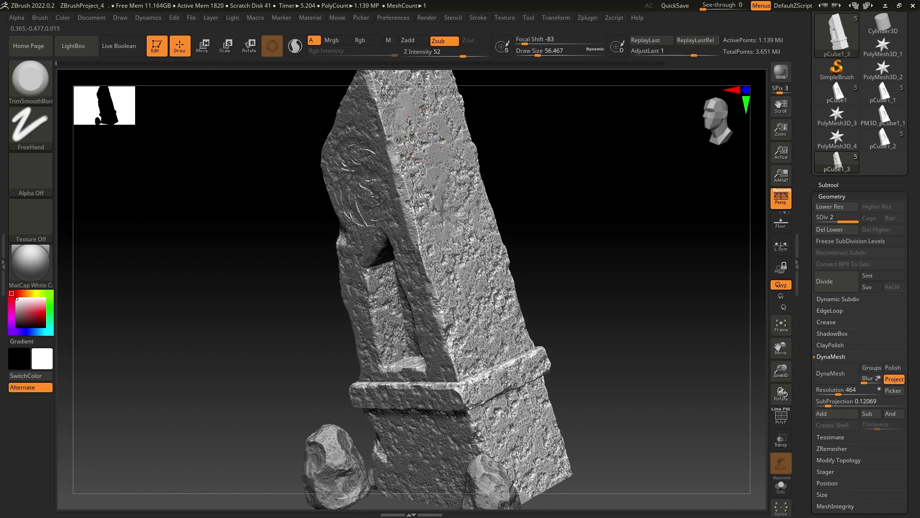
mouse_move(441, 211)
left_mouse_down()
mouse_move(468, 263)
mouse_move(475, 309)
left_mouse_up()
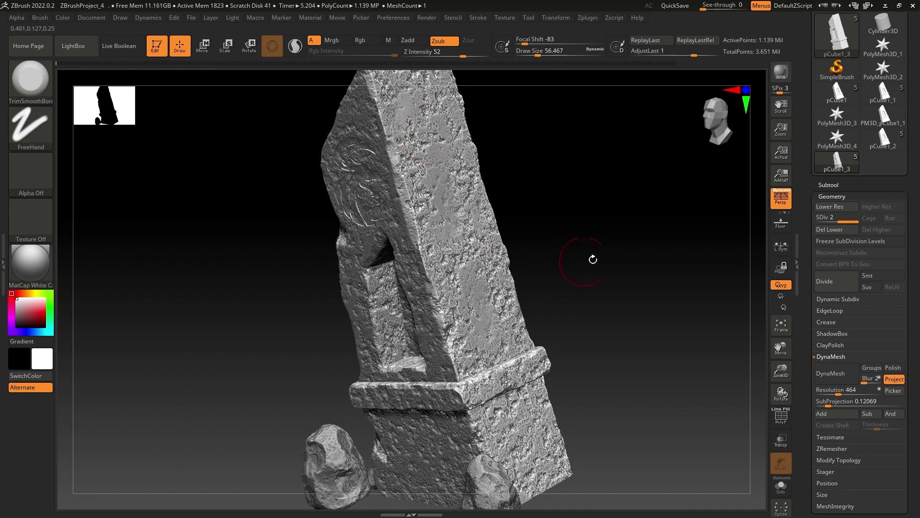
- Flatten patches of the rock noise on the pillar's front and its side face left of the niche
mouse_move(593, 260)
left_mouse_down()
mouse_move(645, 248)
mouse_move(554, 222)
left_mouse_up()
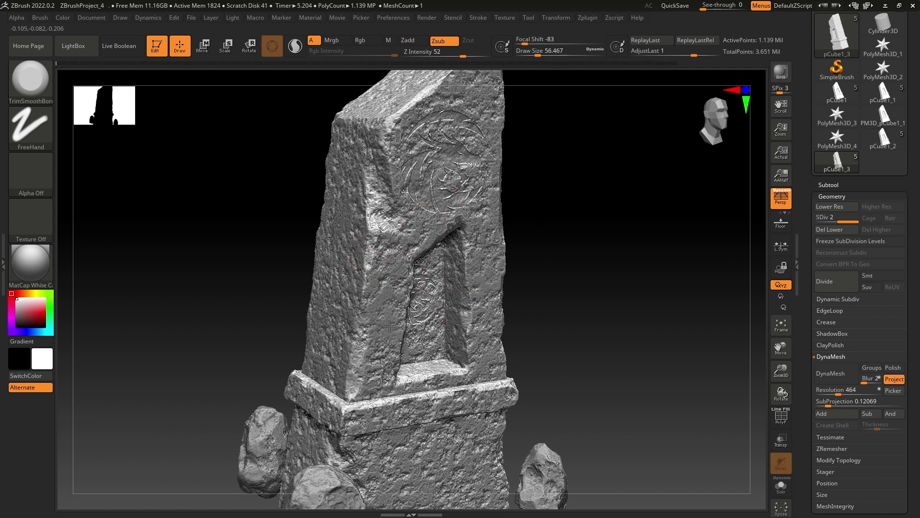
left_click_drag(559, 198, 626, 226)
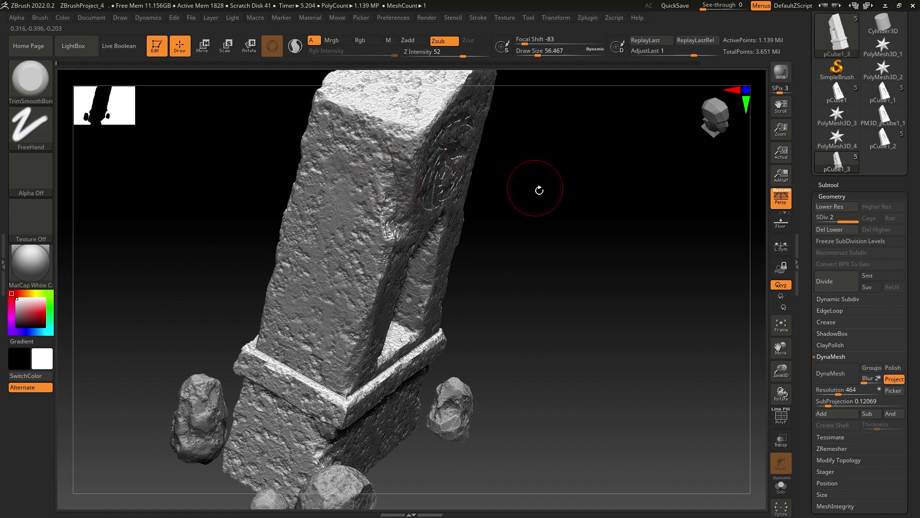
left_click_drag(539, 190, 380, 199)
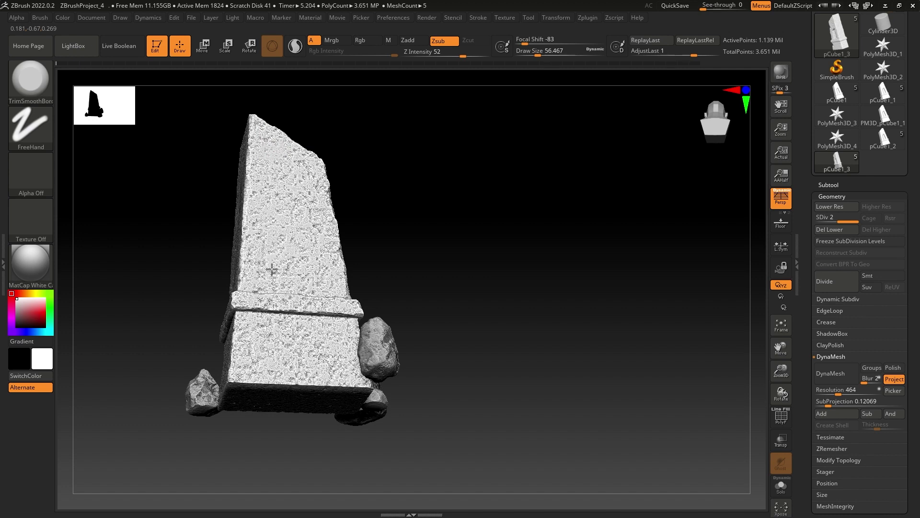
- Soften patches of the rock noise on the pillar's back face and return to a centred front view
mouse_move(272, 269)
left_mouse_down("shift")
mouse_move(324, 294)
mouse_move(328, 337)
mouse_move(308, 312)
mouse_move(274, 192)
left_mouse_up("shift")
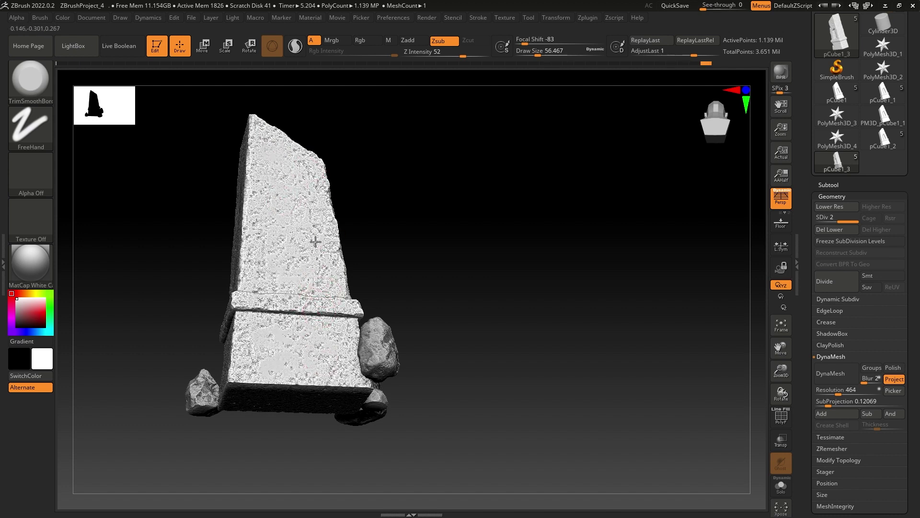
left_click_drag(379, 231, 419, 187)
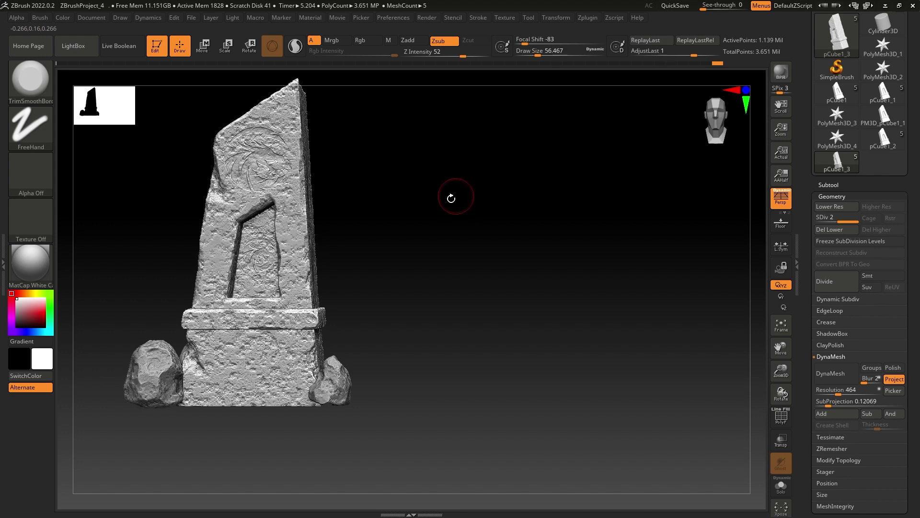
mouse_move(380, 179)
left_mouse_down("alt")
mouse_move(499, 230)
mouse_move(488, 216)
mouse_move(508, 222)
mouse_move(482, 207)
left_mouse_up("alt")
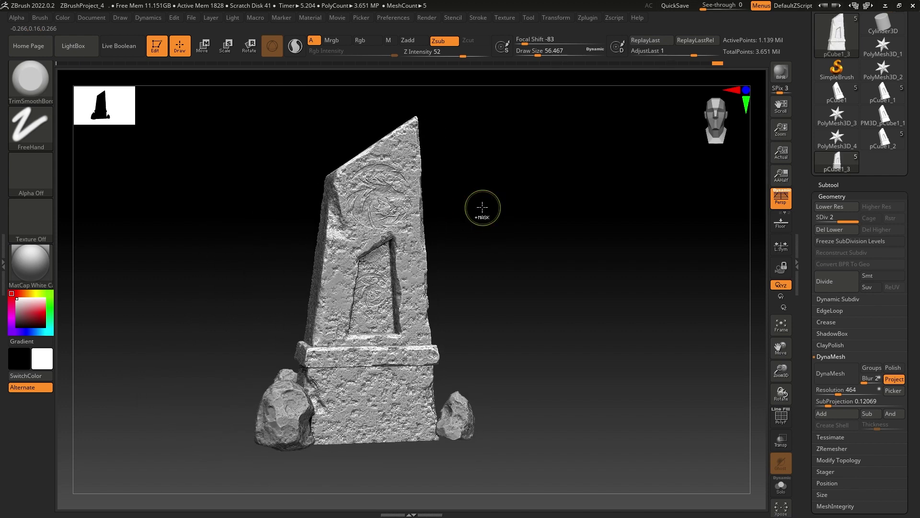